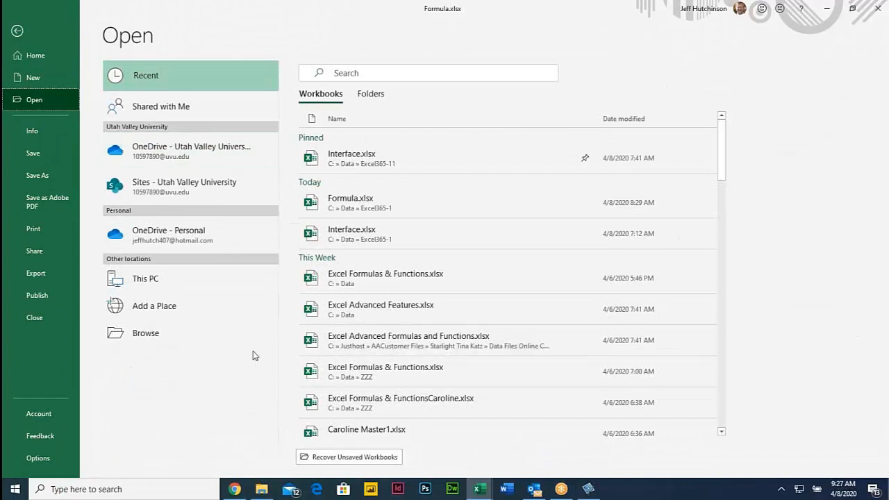
Open the Copy Formula.xlsx workbook and copy the Q1 Total Sales formula from E5 into E6:E8.
{"action": "left_click", "coordinate": [168, 331]}
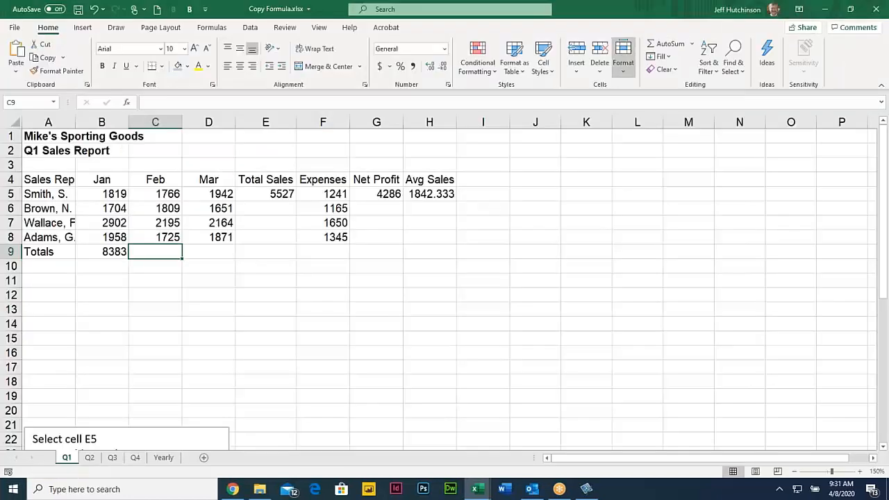
{"action": "left_click", "coordinate": [269, 197]}
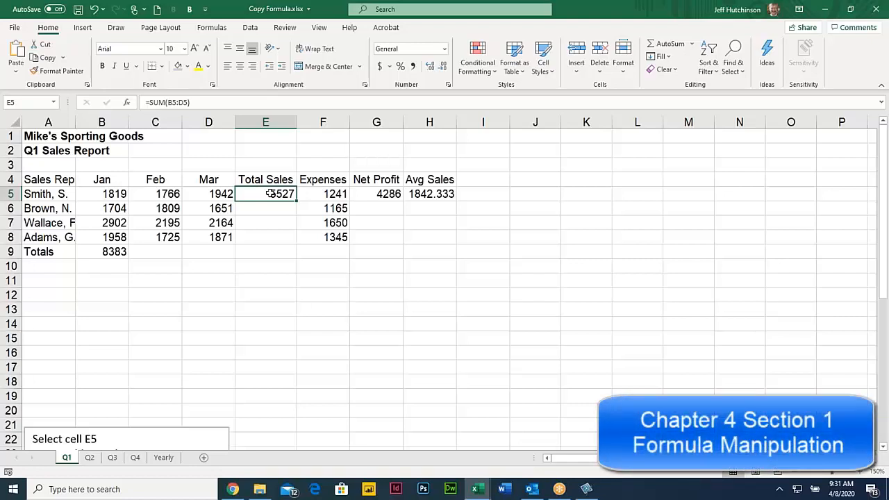
{"action": "left_click", "coordinate": [182, 198]}
{"action": "left_click", "coordinate": [279, 195]}
{"action": "left_click", "coordinate": [46, 57]}
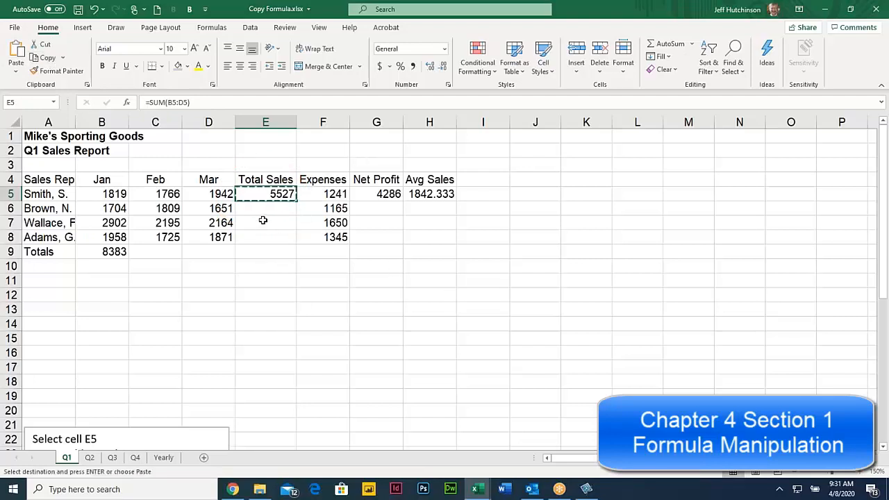
{"action": "left_click_drag", "start_coordinate": [268, 208], "coordinate": [258, 235]}
{"action": "left_click", "coordinate": [15, 56]}
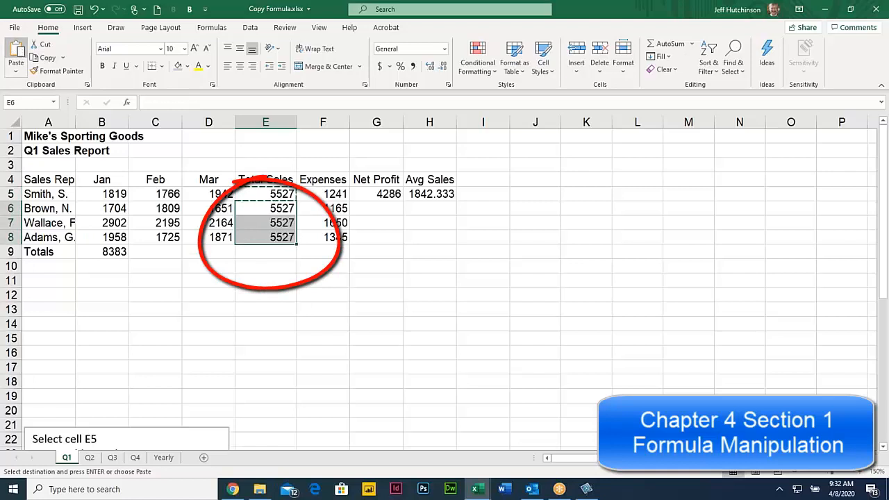
Examine the cell references of the Total Sales formulas in E5 through E8, leaving each formula unedited.
{"action": "double_click", "coordinate": [277, 195]}
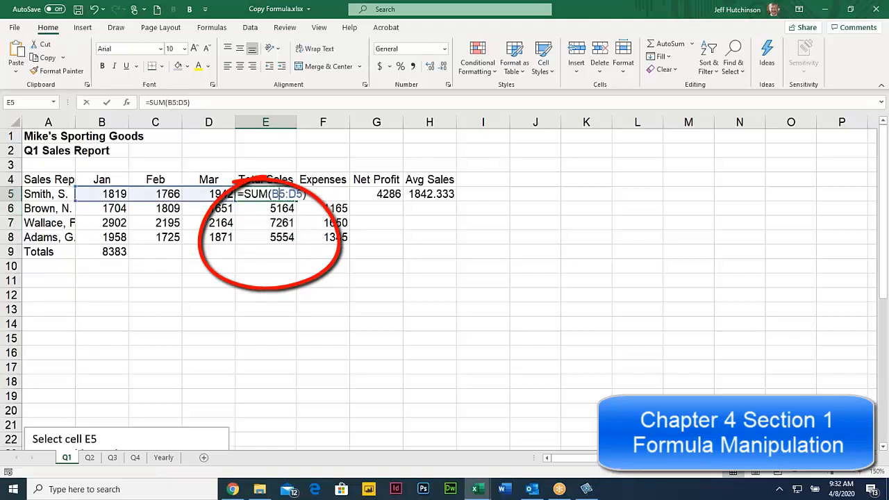
{"action": "key", "text": "Escape"}
{"action": "double_click", "coordinate": [276, 209]}
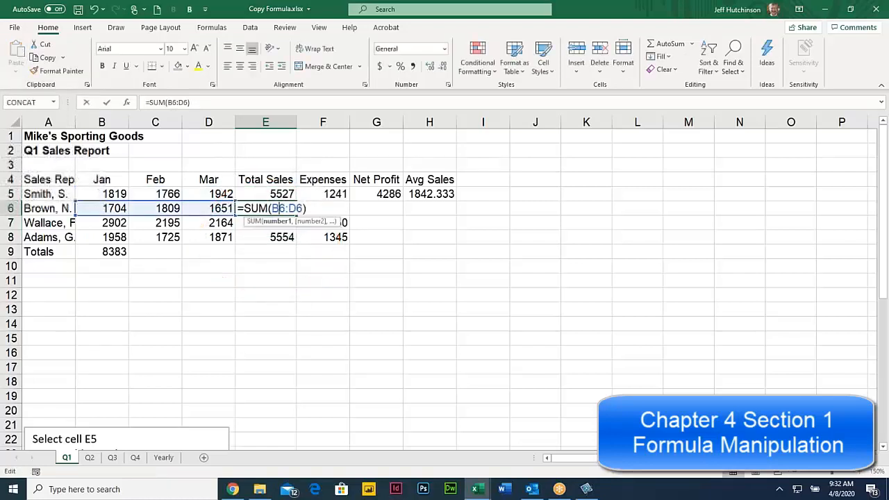
{"action": "key", "text": "Escape"}
{"action": "double_click", "coordinate": [279, 222]}
{"action": "key", "text": "Escape"}
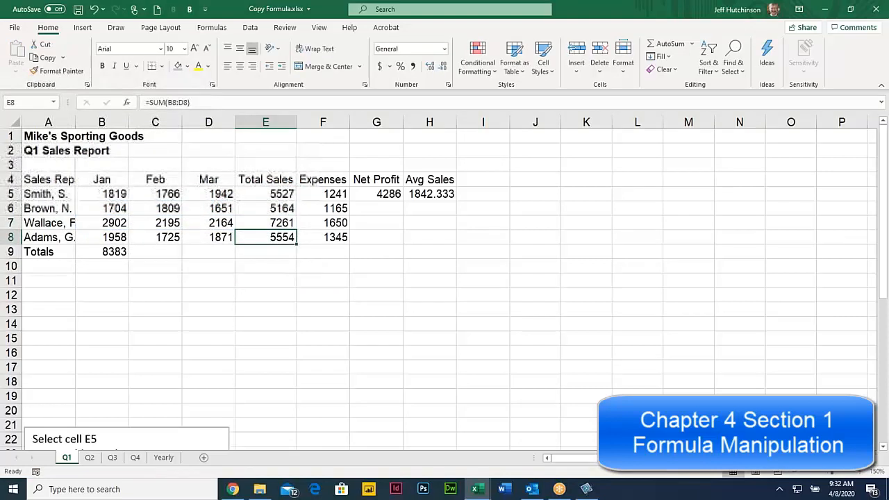
{"action": "double_click", "coordinate": [277, 237]}
{"action": "key", "text": "Escape"}
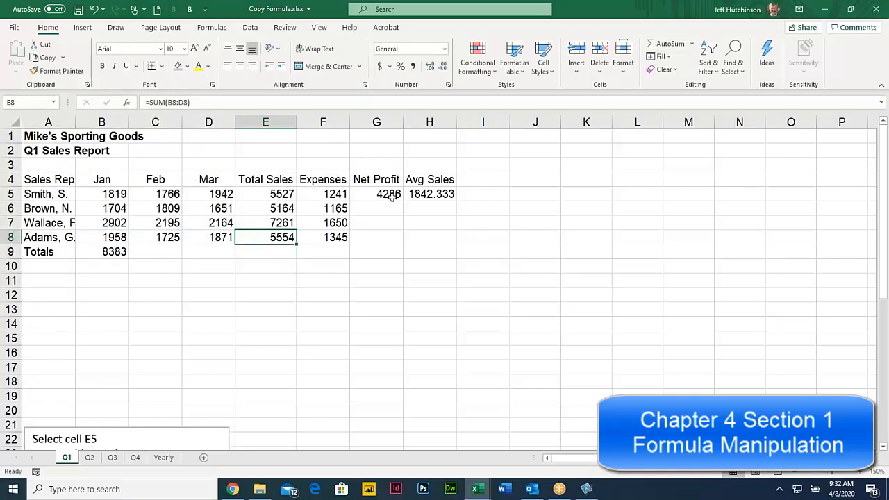
Fill the Q1 Net Profit formula from G5 down through G8.
{"action": "left_click_drag", "start_coordinate": [389, 193], "coordinate": [384, 241]}
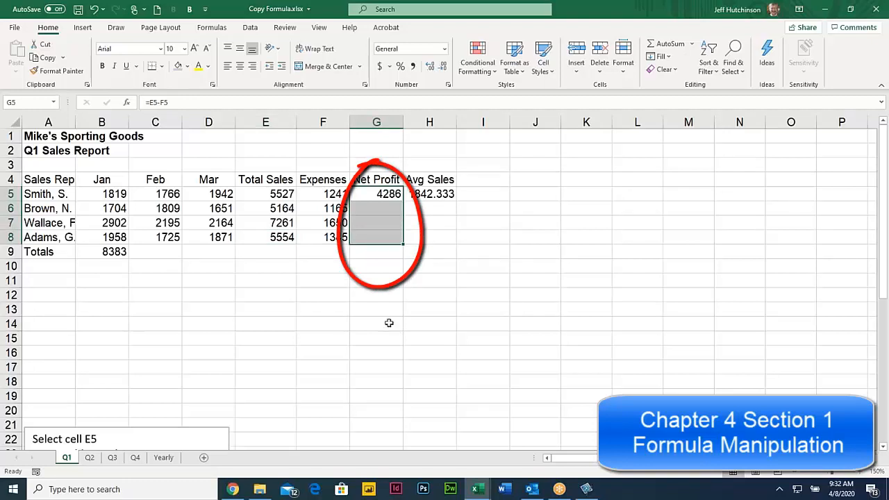
{"action": "left_click", "coordinate": [669, 58]}
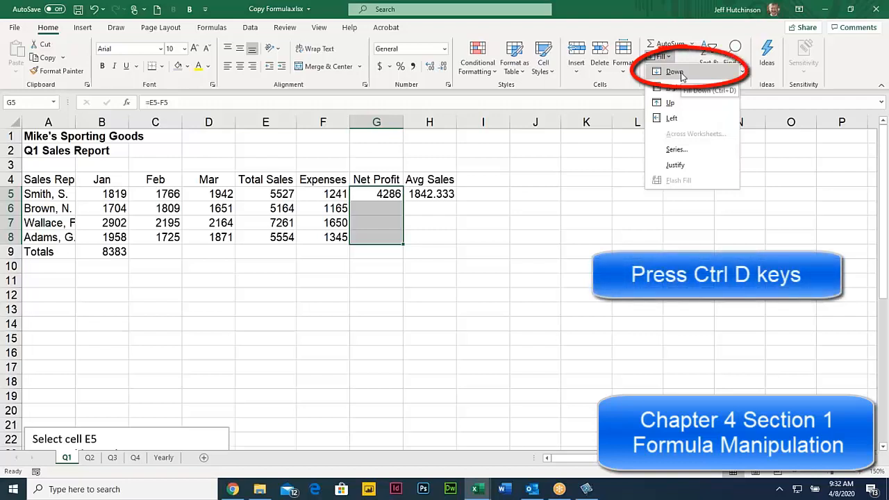
{"action": "key", "text": "Escape"}
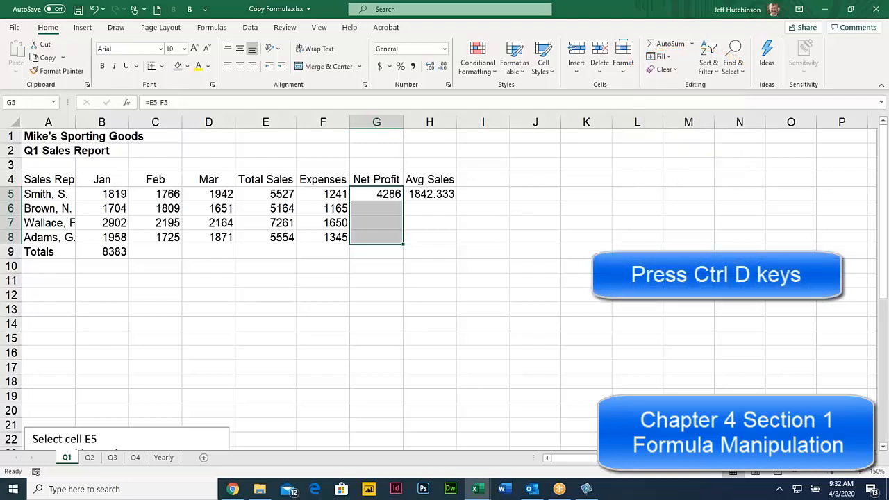
{"action": "key", "text": "ctrl+d"}
Fill the Q1 Avg Sales formula from H5 down through H8.
{"action": "left_click_drag", "start_coordinate": [445, 192], "coordinate": [441, 234]}
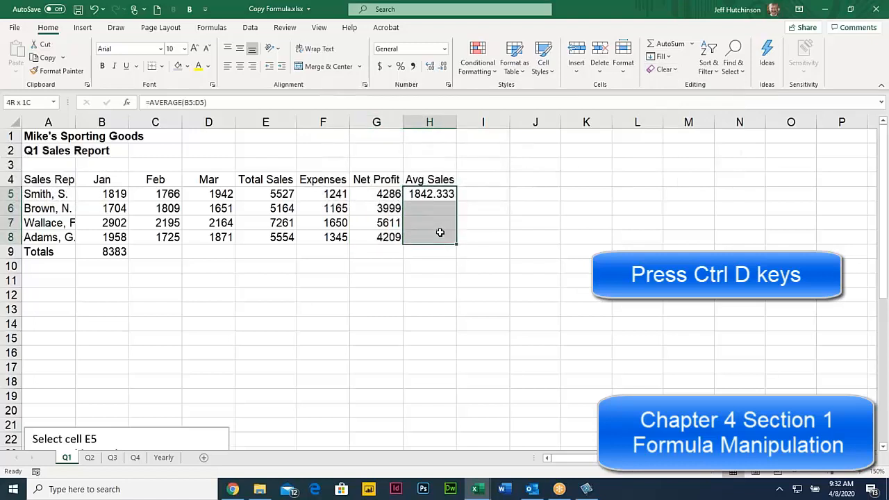
{"action": "left_click", "coordinate": [659, 57]}
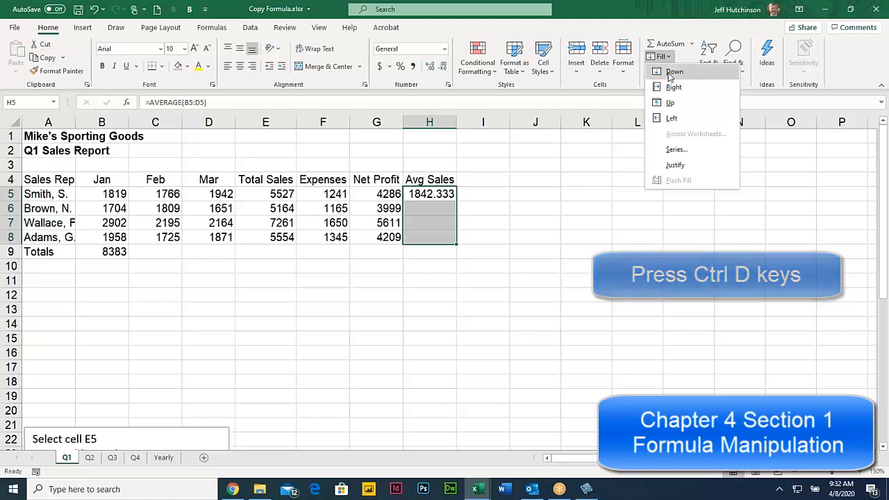
{"action": "left_click", "coordinate": [668, 71]}
{"action": "key", "text": "ctrl+d"}
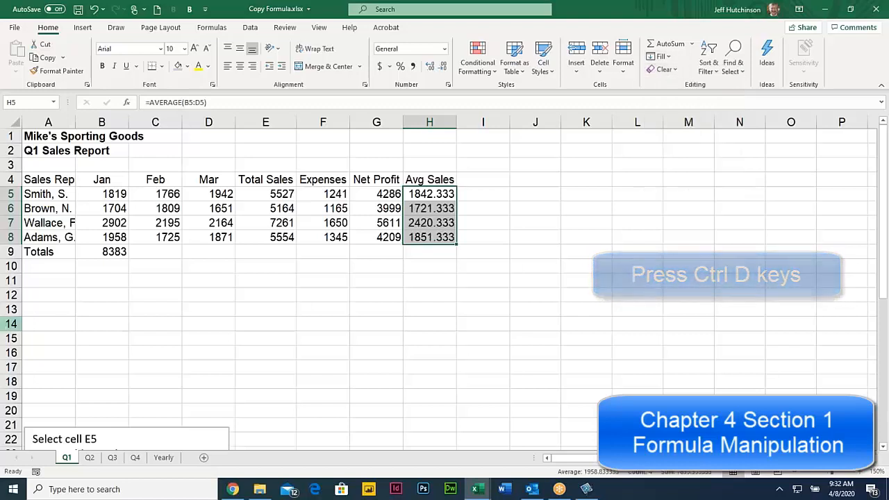
Fill the Q1 Totals formula from B9 rightward across the row through H9.
{"action": "left_click", "coordinate": [97, 252]}
{"action": "left_click_drag", "start_coordinate": [97, 252], "coordinate": [419, 250]}
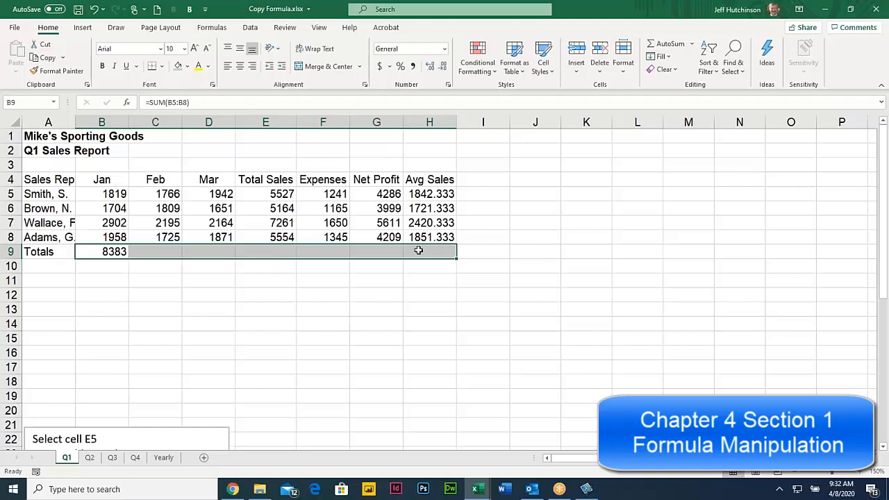
{"action": "left_click", "coordinate": [663, 56]}
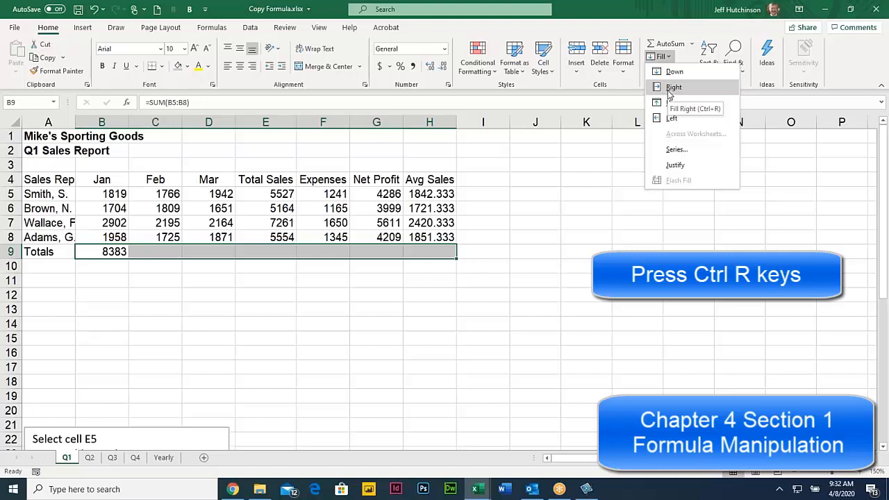
{"action": "left_click", "coordinate": [673, 88]}
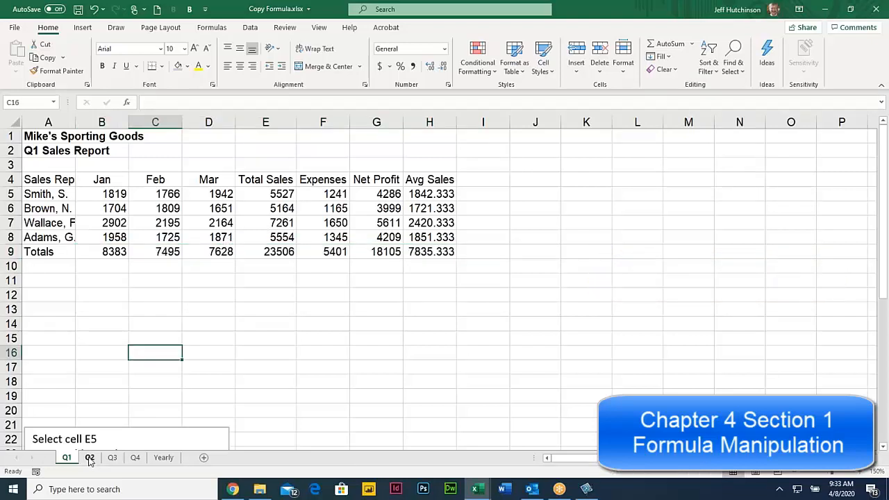
On the Q2 sheet, calculate Total Sales for all sales reps in E5:E8 with AutoSum.
{"action": "left_click", "coordinate": [89, 460]}
{"action": "left_click", "coordinate": [164, 252]}
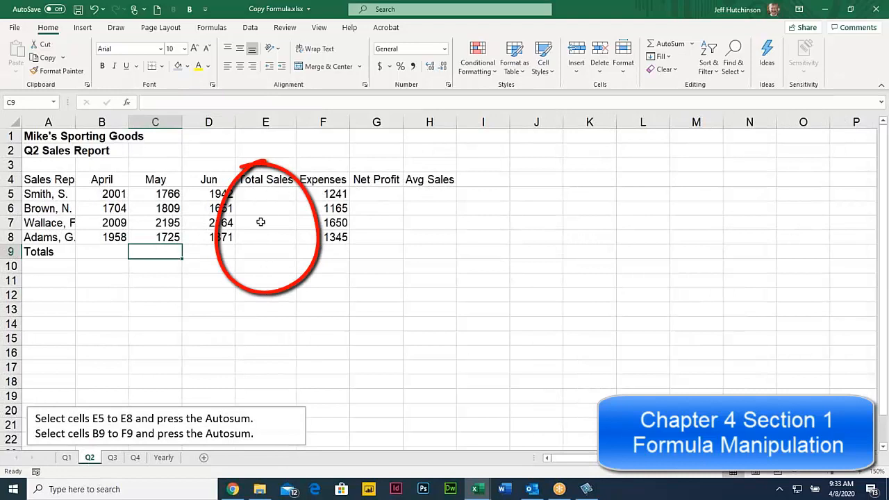
{"action": "left_click_drag", "start_coordinate": [264, 192], "coordinate": [260, 239]}
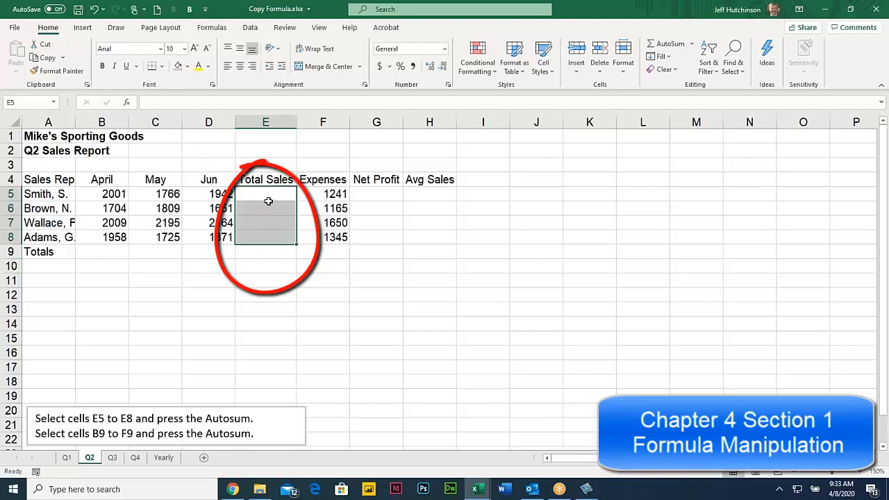
{"action": "left_click", "coordinate": [668, 44]}
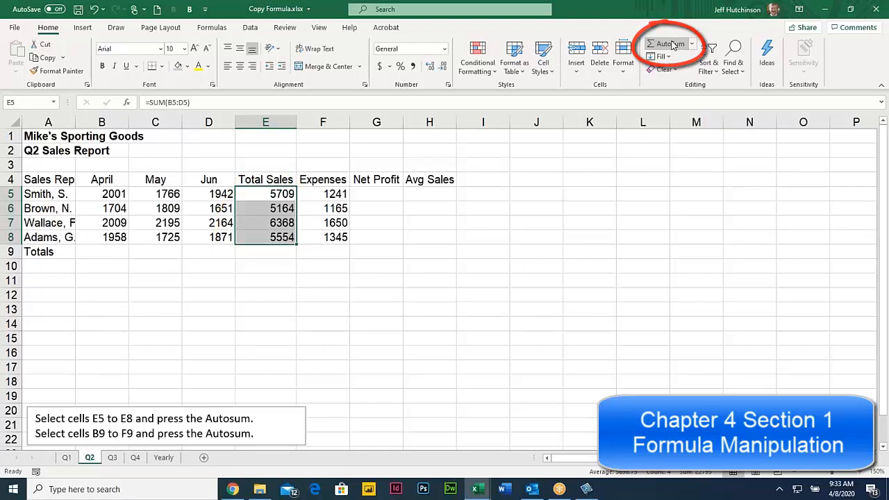
Enter the Net Profit formula =E5-F5 in G5 of the Q2 sheet and fill it down through G8.
{"action": "left_click", "coordinate": [370, 191]}
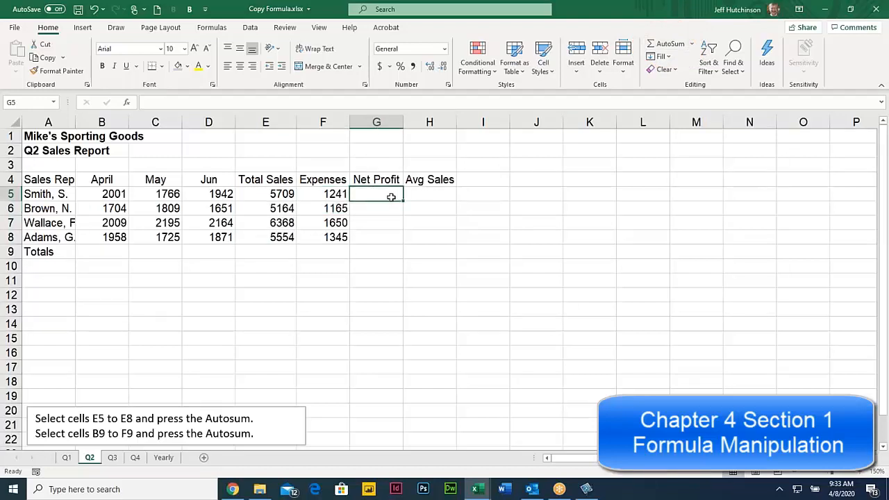
{"action": "type", "text": "="}
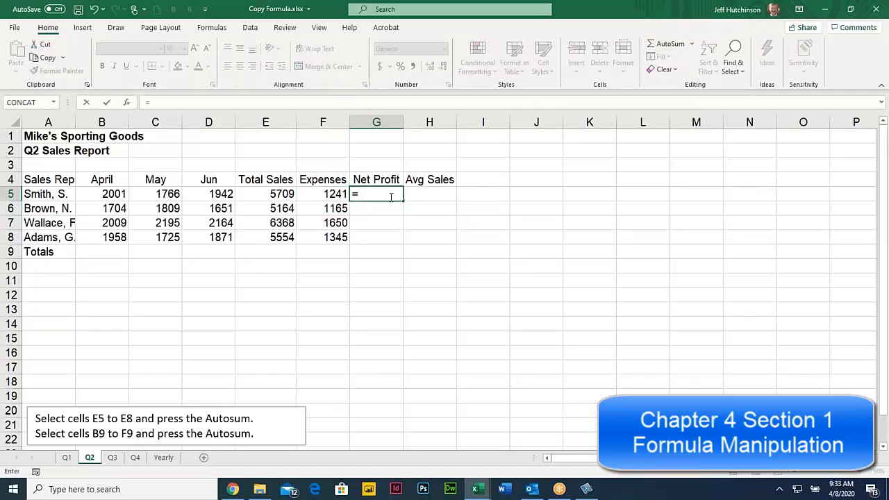
{"action": "left_click", "coordinate": [268, 195]}
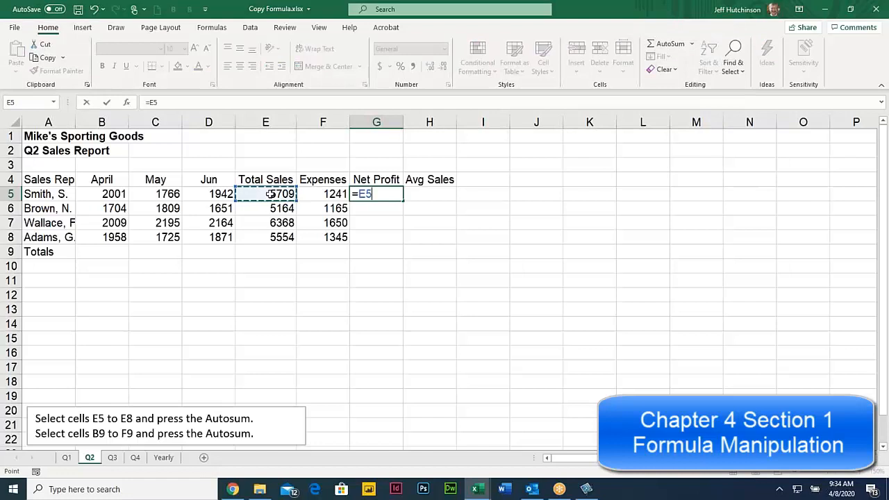
{"action": "type", "text": "-"}
{"action": "left_click", "coordinate": [316, 194]}
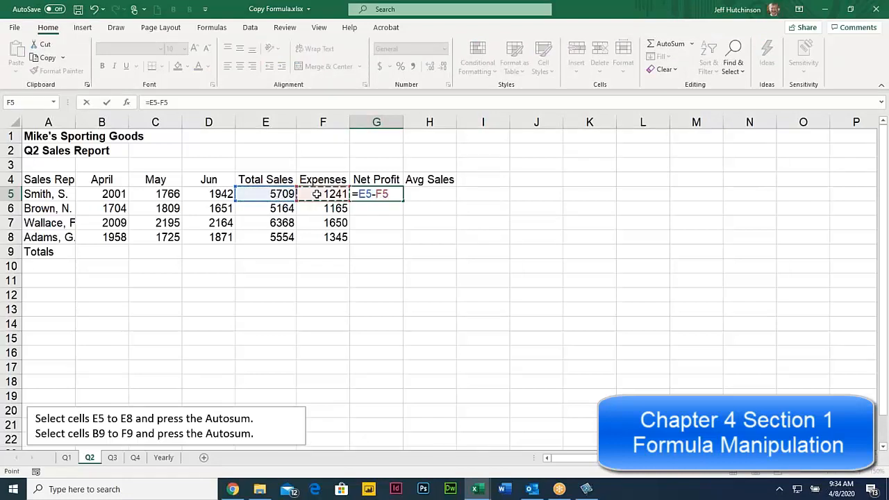
{"action": "key", "text": "Return"}
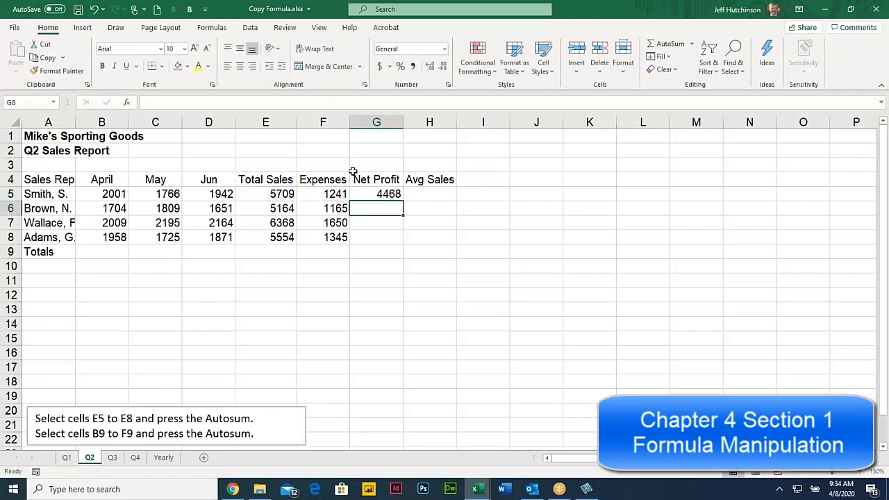
{"action": "left_click", "coordinate": [393, 194]}
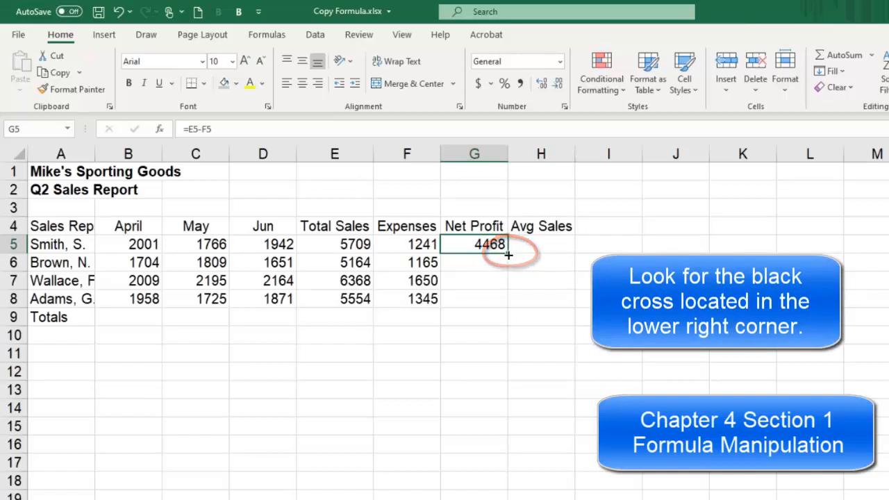
{"action": "left_click_drag", "start_coordinate": [508, 254], "coordinate": [493, 307]}
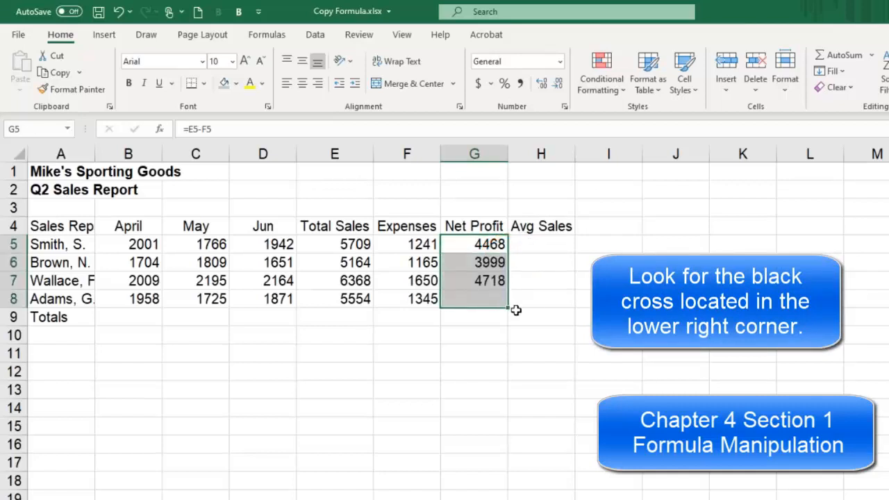
Add column sums to the Q2 Totals row in B9:G9 with AutoSum.
{"action": "left_click", "coordinate": [114, 315]}
{"action": "left_click_drag", "start_coordinate": [114, 315], "coordinate": [480, 318]}
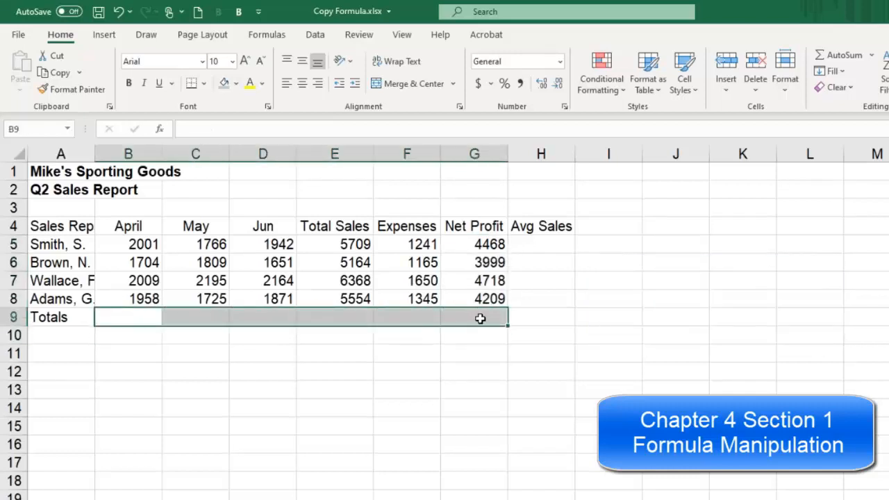
{"action": "left_click", "coordinate": [842, 55]}
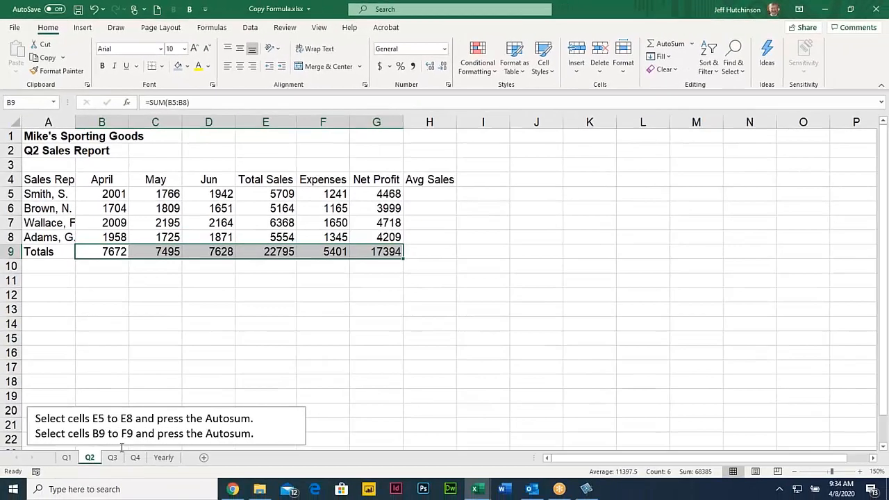
On the Q3 sheet, extend the Total Sales formula from E5 through E8 and the Net Profit formula from G5 through G8.
{"action": "left_click", "coordinate": [114, 459]}
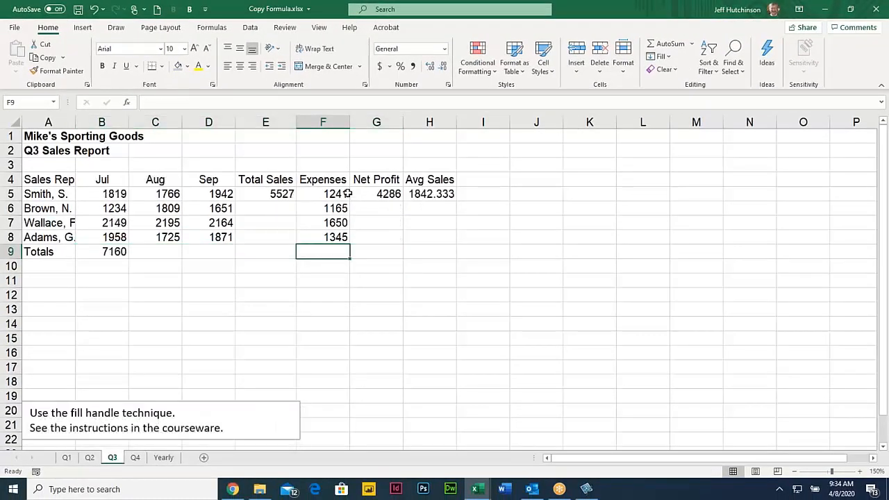
{"action": "left_click", "coordinate": [281, 195]}
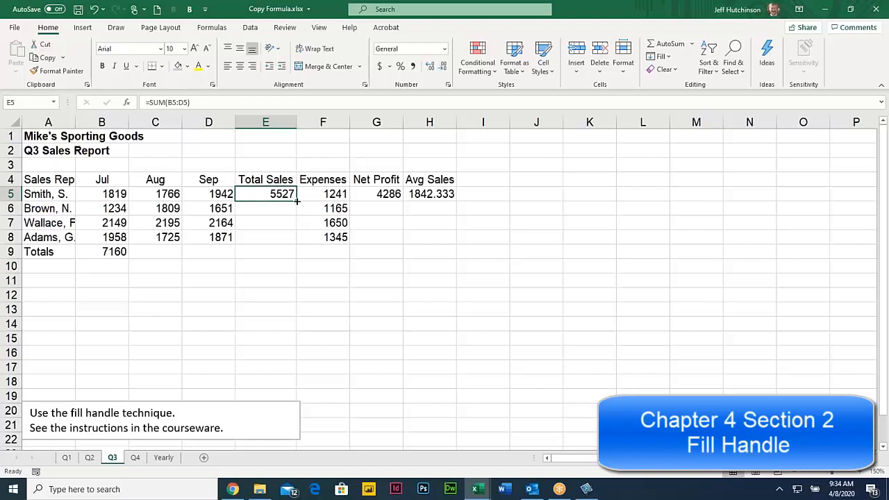
{"action": "left_click_drag", "start_coordinate": [295, 201], "coordinate": [290, 243]}
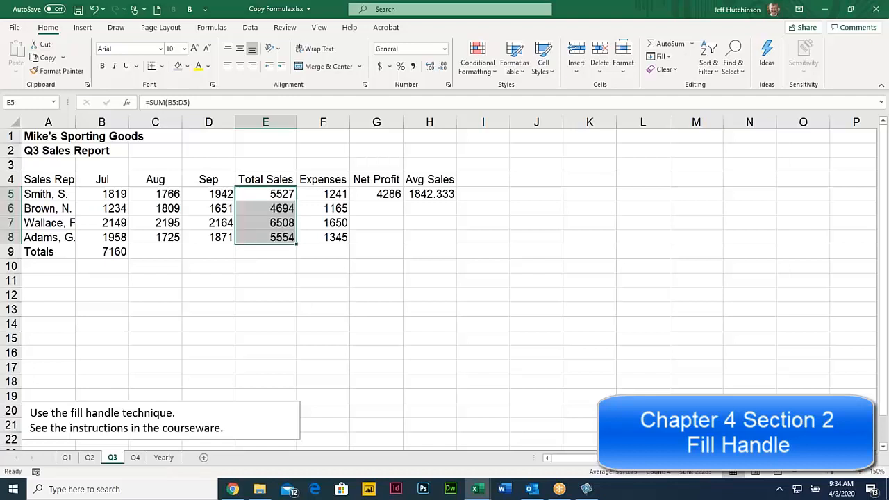
{"action": "left_click", "coordinate": [387, 195]}
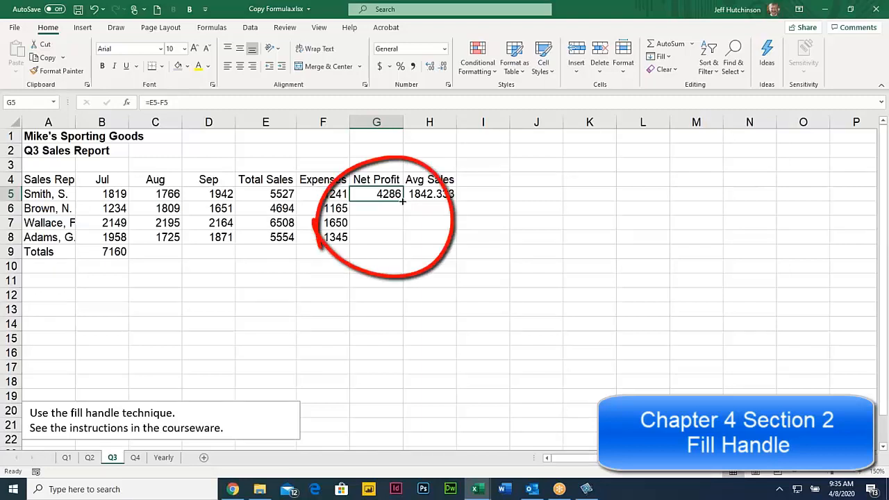
{"action": "left_click_drag", "start_coordinate": [402, 201], "coordinate": [393, 245]}
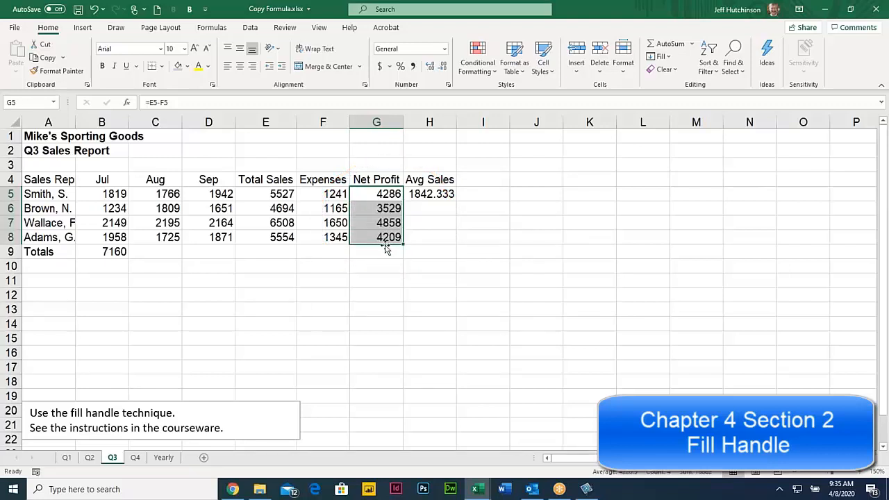
On the Q3 sheet, fill the Avg Sales formula from H5 through H8 and the Totals formula from B9 through G9.
{"action": "left_click", "coordinate": [436, 194]}
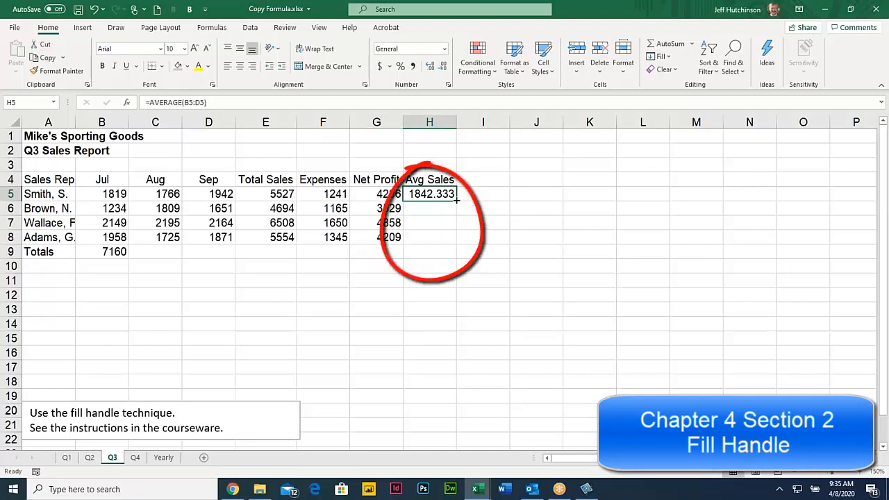
{"action": "left_click_drag", "start_coordinate": [457, 200], "coordinate": [447, 239]}
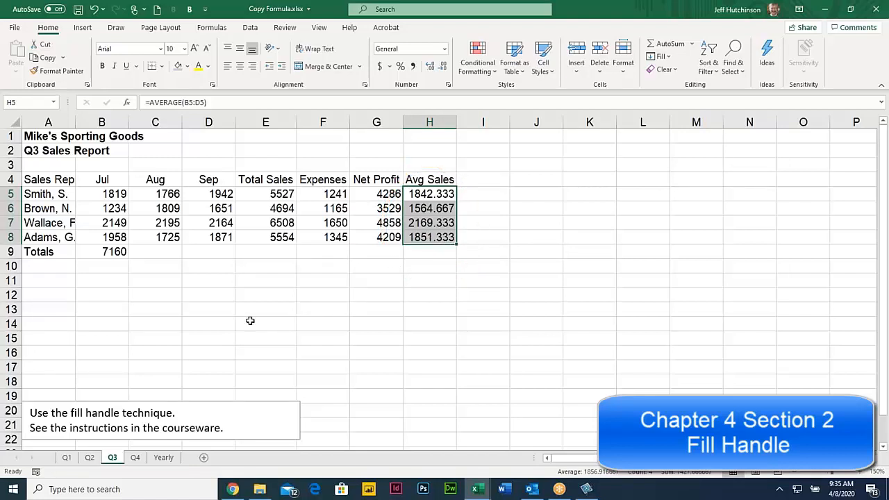
{"action": "left_click", "coordinate": [106, 252]}
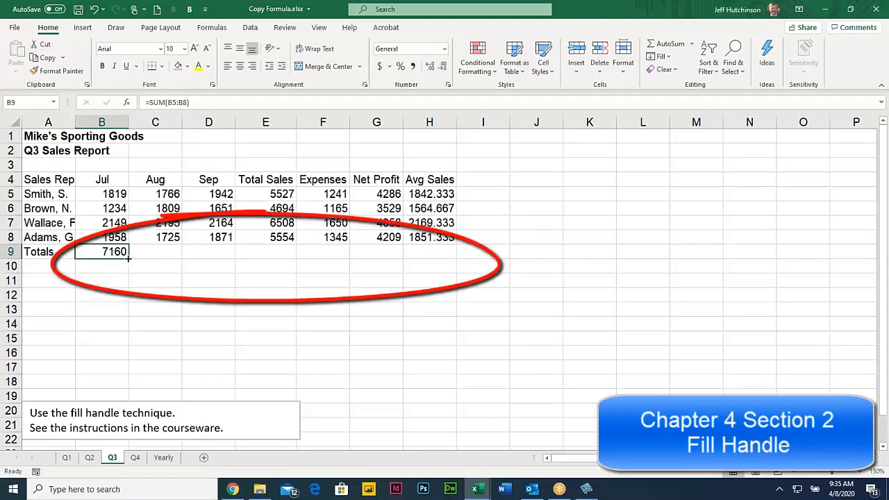
{"action": "left_click_drag", "start_coordinate": [128, 258], "coordinate": [401, 259]}
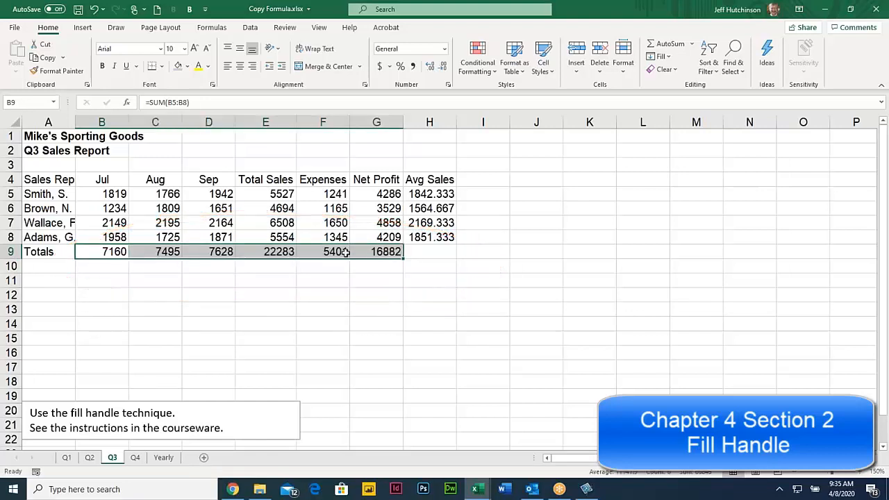
On the Q4 sheet, fill the Total Sales formula from E5 down through E8.
{"action": "left_click", "coordinate": [135, 457]}
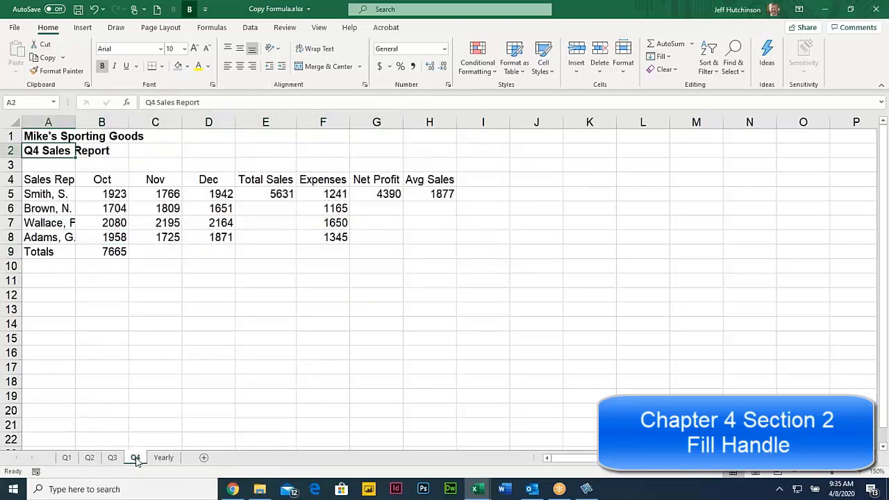
{"action": "left_click", "coordinate": [275, 194]}
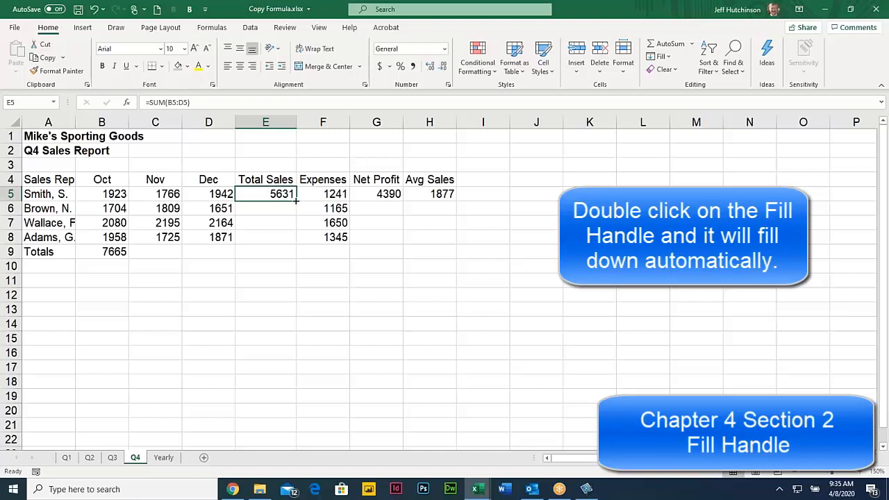
{"action": "double_click", "coordinate": [296, 201]}
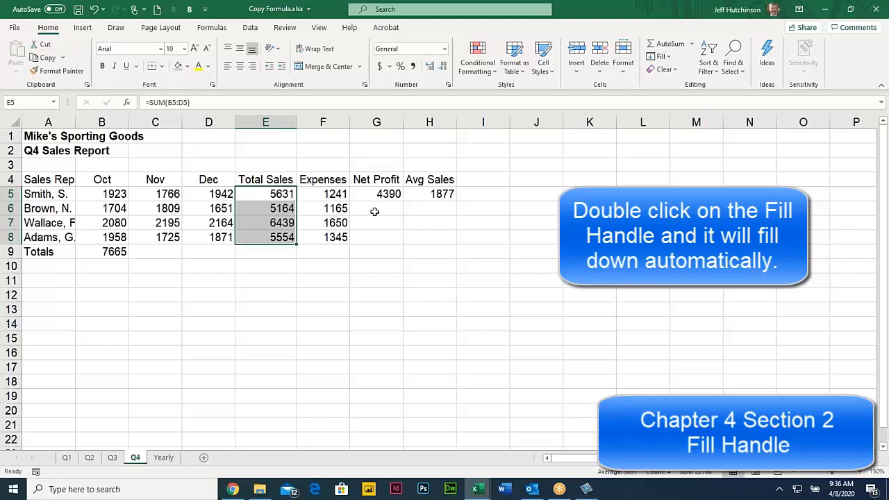
Fill the Q4 Net Profit and Avg Sales formulas together from G5:H5 through row 8, and extend the Totals formula from B9 through H9.
{"action": "left_click_drag", "start_coordinate": [379, 195], "coordinate": [424, 197]}
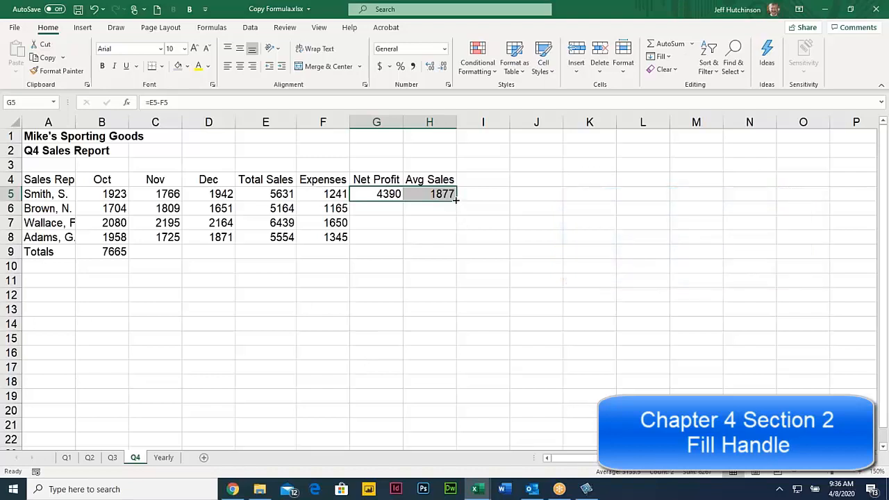
{"action": "left_click_drag", "start_coordinate": [455, 199], "coordinate": [454, 243]}
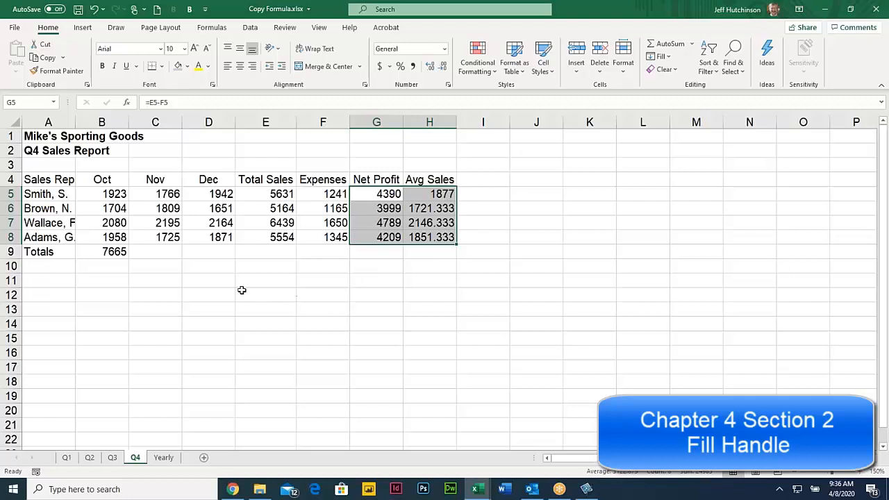
{"action": "left_click", "coordinate": [113, 251]}
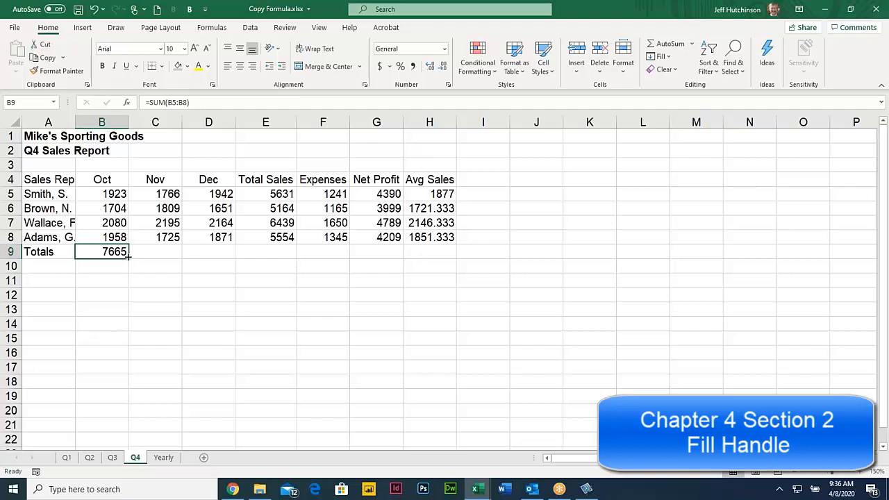
{"action": "left_click_drag", "start_coordinate": [127, 257], "coordinate": [431, 253]}
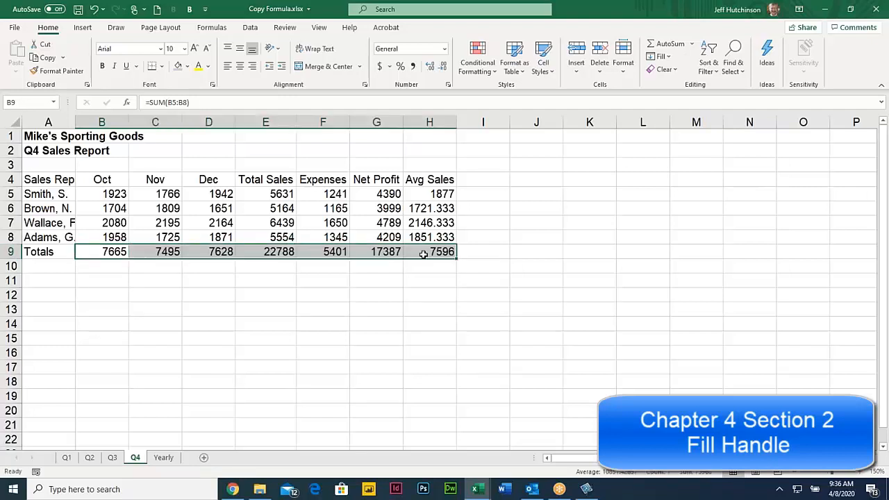
On the Yearly sheet, fill the Tot. Sales formula from F5 through F8 and the Net Profit formula from H5 through H8.
{"action": "left_click", "coordinate": [164, 458]}
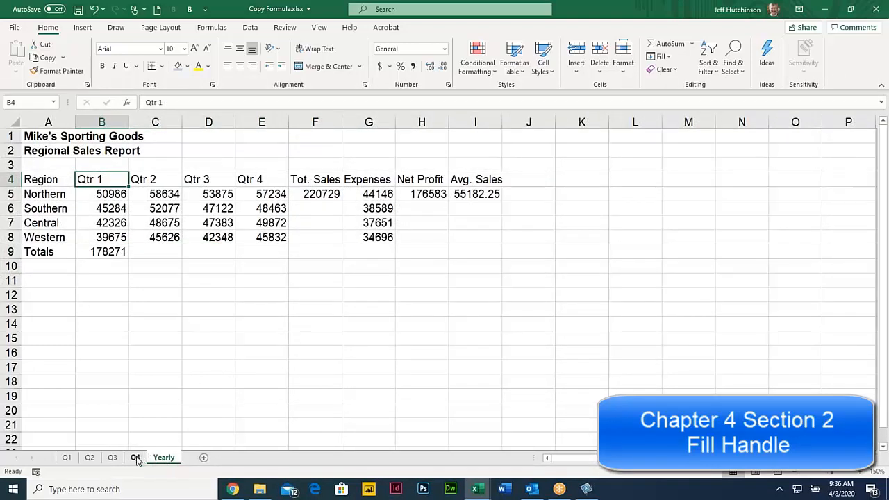
{"action": "left_click", "coordinate": [331, 193]}
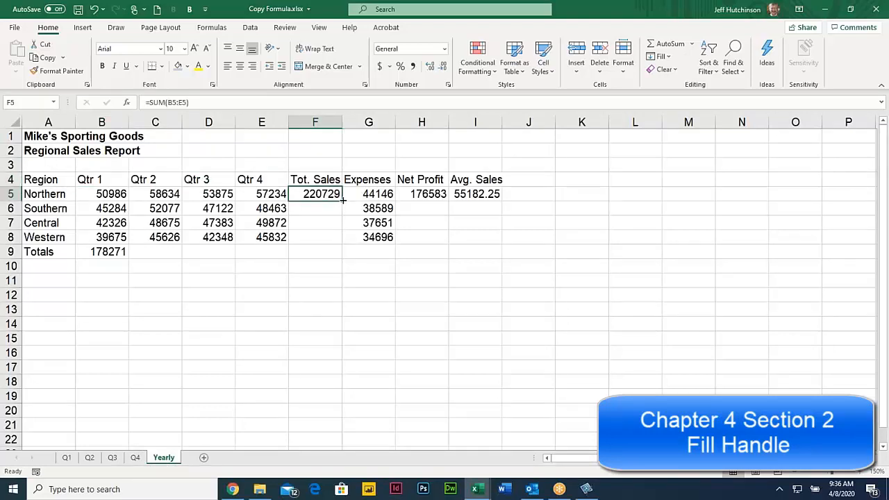
{"action": "left_click_drag", "start_coordinate": [342, 201], "coordinate": [342, 240]}
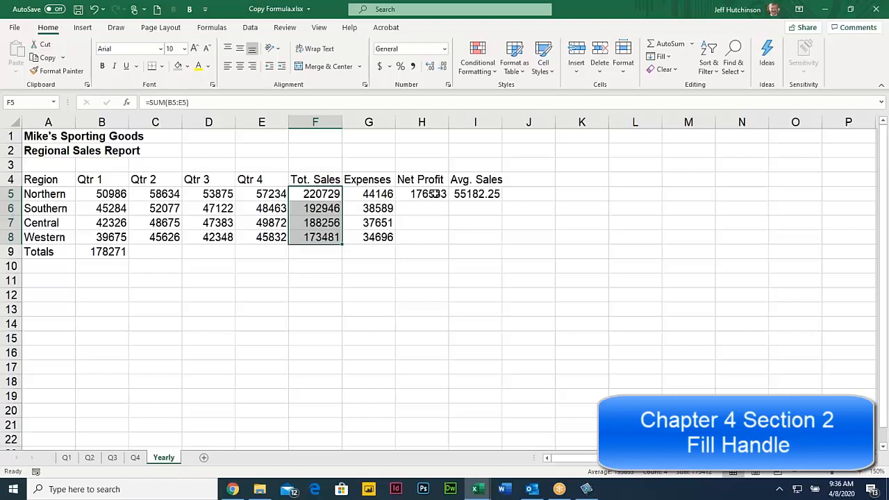
{"action": "left_click", "coordinate": [438, 196]}
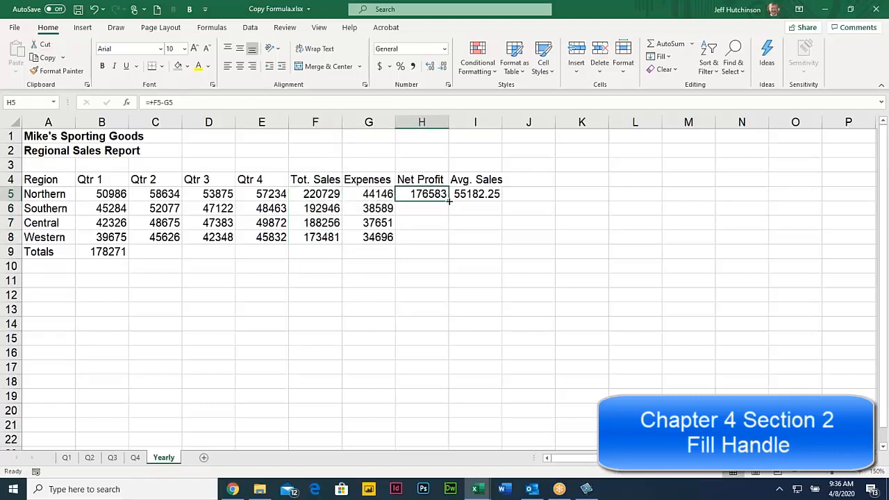
{"action": "left_click_drag", "start_coordinate": [449, 202], "coordinate": [448, 241]}
Fill the yearly Avg. Sales formula from I5 through I8 and the Totals formula from B9 through H9.
{"action": "left_click", "coordinate": [485, 195]}
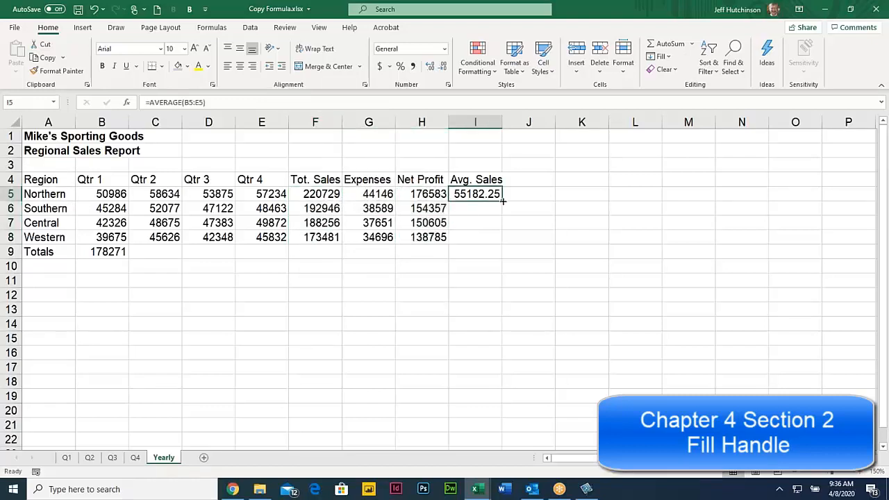
{"action": "left_click_drag", "start_coordinate": [502, 201], "coordinate": [503, 241]}
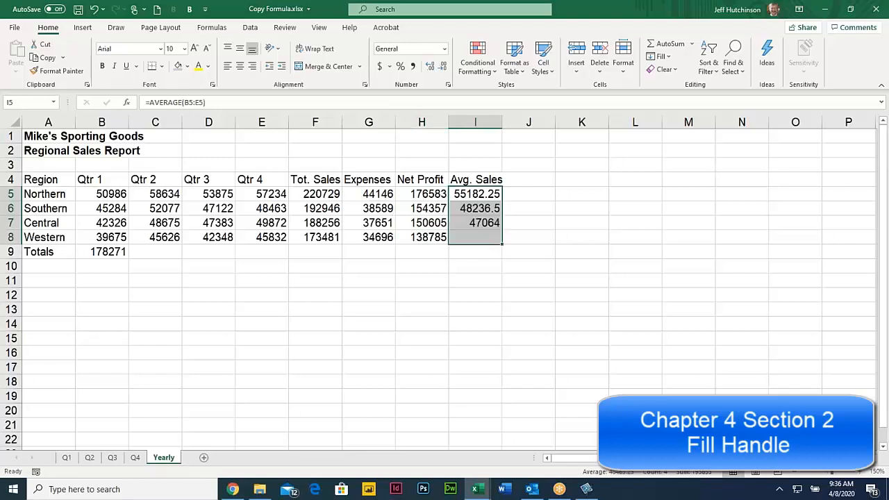
{"action": "left_click", "coordinate": [104, 254]}
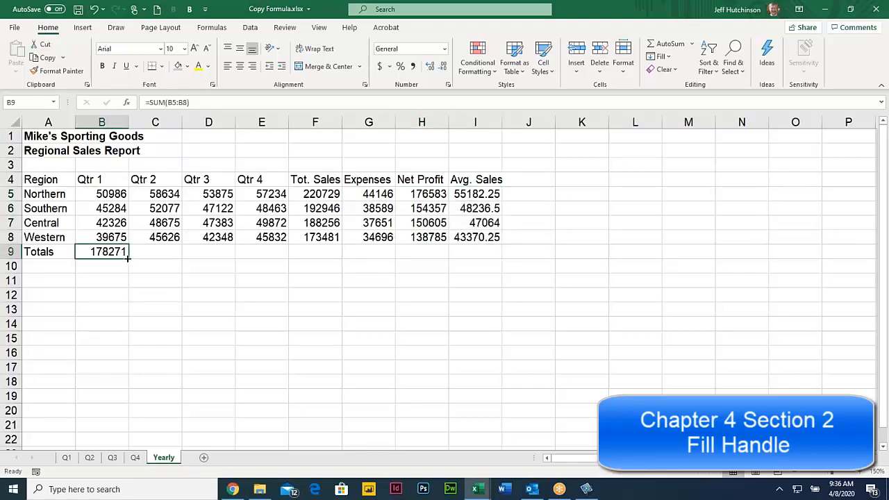
{"action": "left_click_drag", "start_coordinate": [128, 257], "coordinate": [445, 258]}
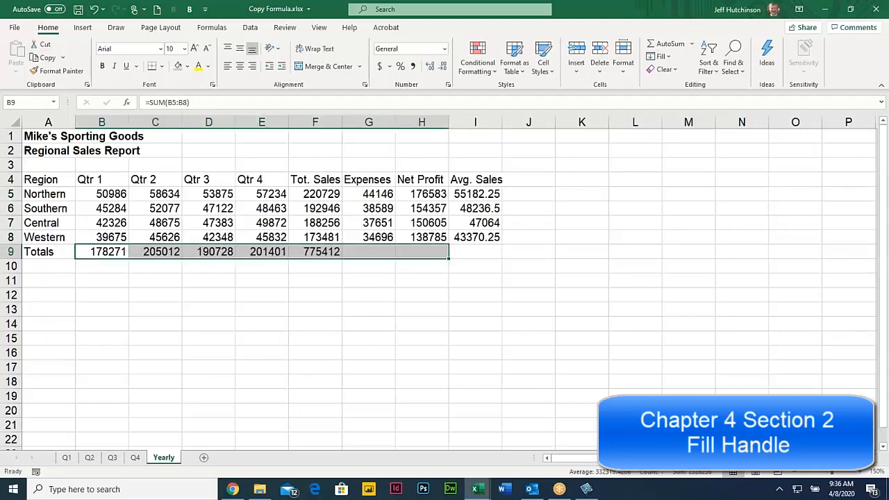
Return to the Q4 sheet and clear the copied formulas in G6:H9 and C9:G9.
{"action": "left_click", "coordinate": [113, 458]}
{"action": "left_click", "coordinate": [90, 457]}
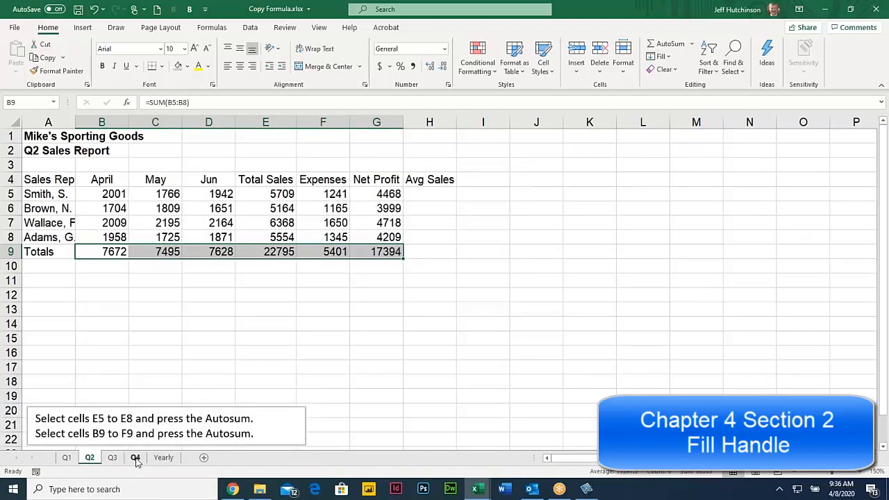
{"action": "left_click", "coordinate": [131, 459]}
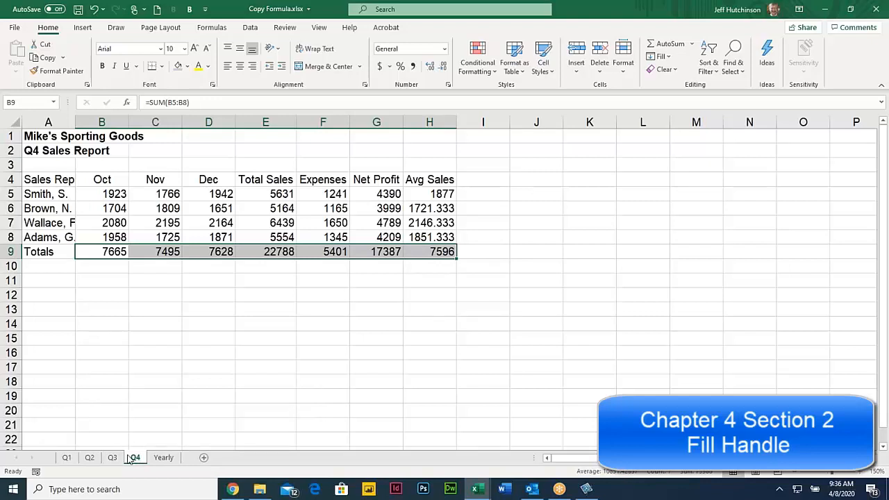
{"action": "left_click", "coordinate": [129, 459]}
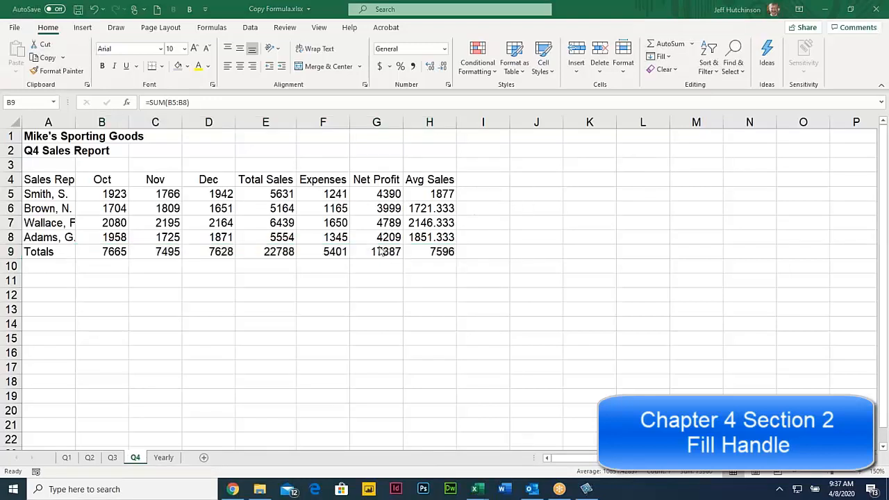
{"action": "left_click_drag", "start_coordinate": [376, 204], "coordinate": [432, 247]}
{"action": "key", "text": "Delete"}
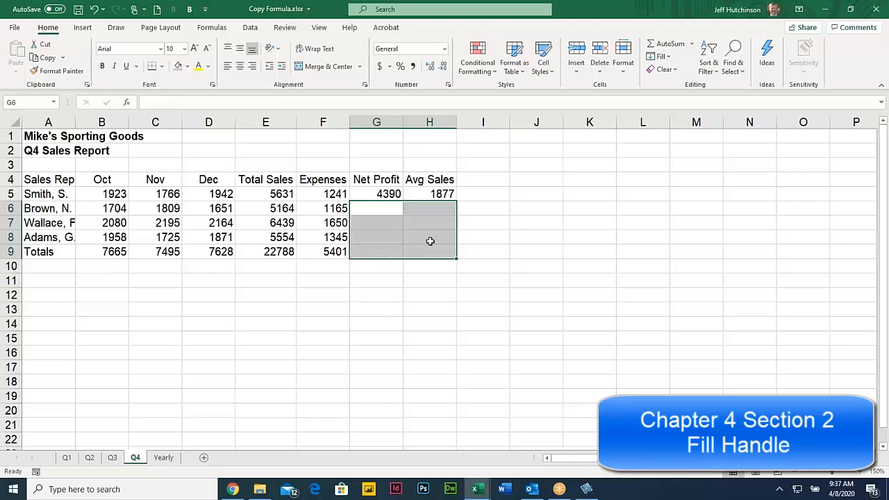
{"action": "left_click_drag", "start_coordinate": [159, 252], "coordinate": [361, 255]}
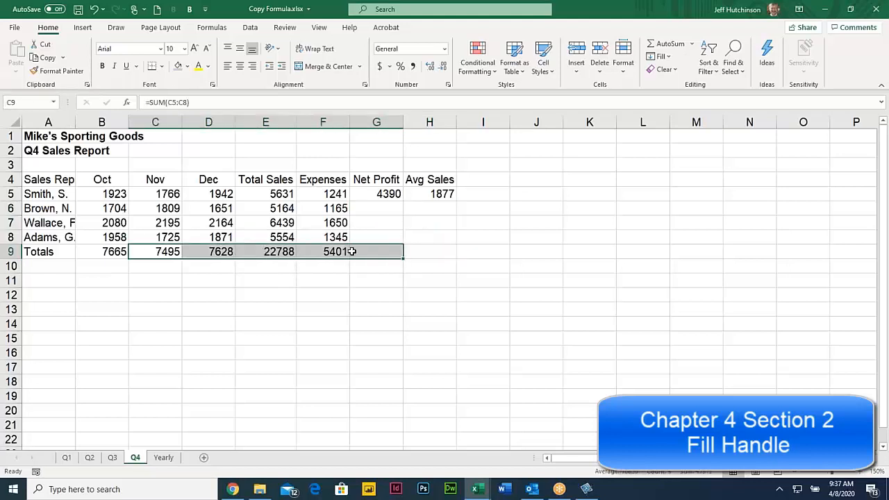
{"action": "key", "text": "Delete"}
Check the Net Profit formula in G5 of the Q4 sheet and fill it down through G8.
{"action": "left_click", "coordinate": [386, 191]}
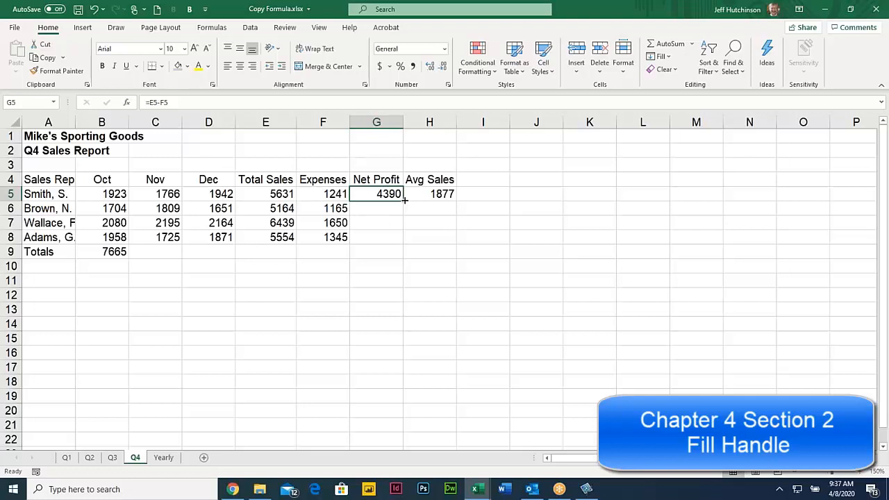
{"action": "double_click", "coordinate": [387, 193]}
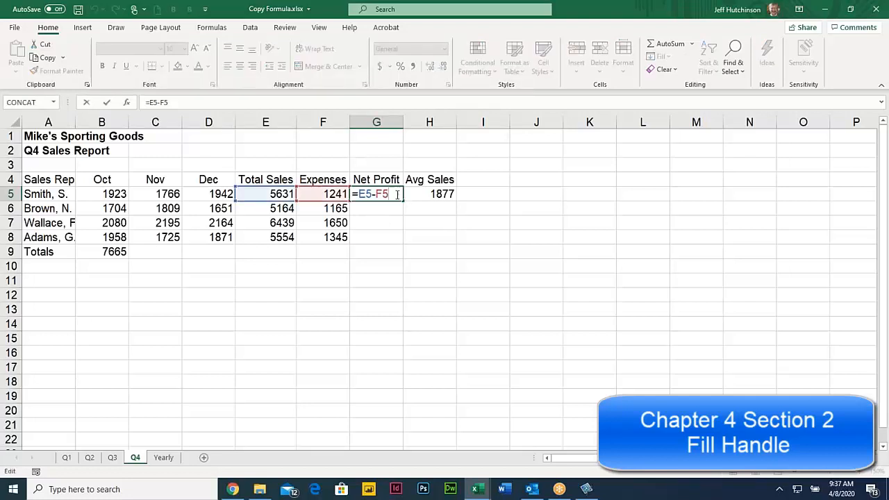
{"action": "left_click", "coordinate": [461, 232]}
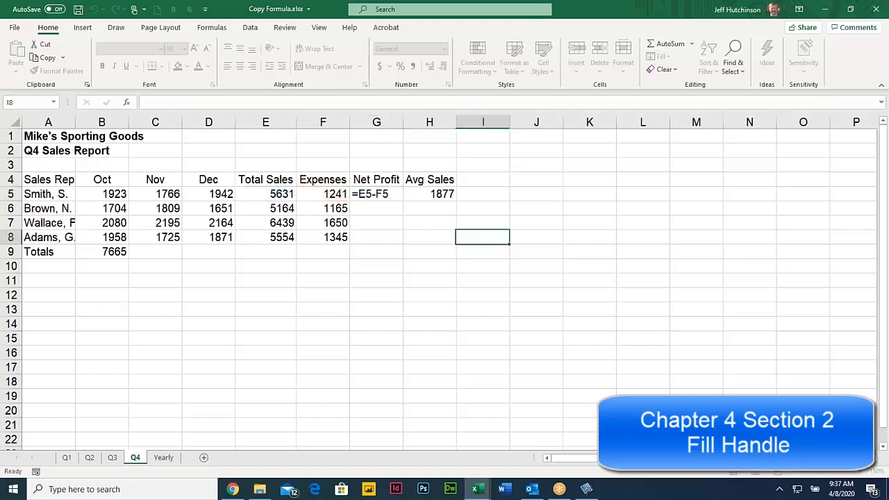
{"action": "left_click", "coordinate": [387, 193]}
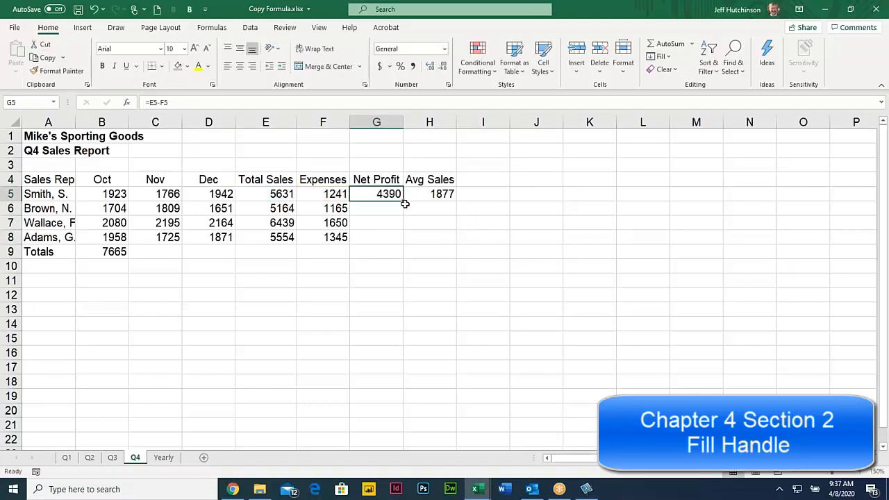
{"action": "left_click_drag", "start_coordinate": [401, 200], "coordinate": [408, 245]}
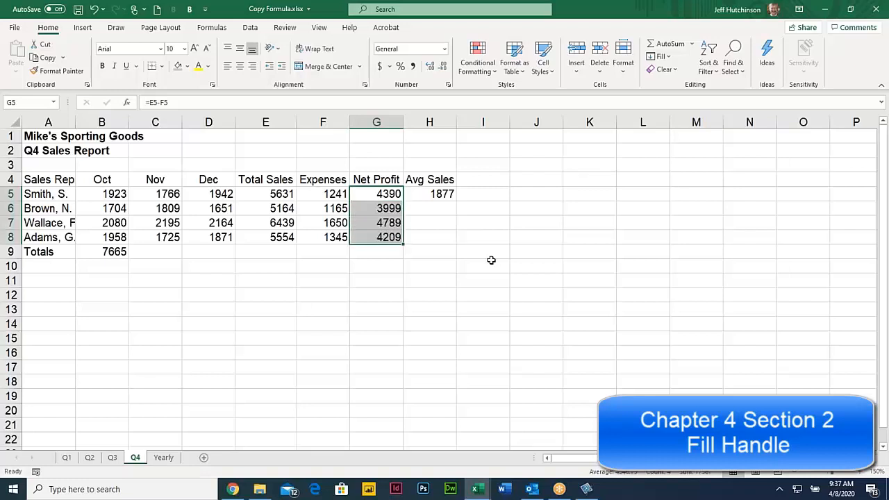
Fill the Q4 Avg Sales formula from H5 through H8 and the Totals formula from B9 through G9.
{"action": "left_click", "coordinate": [444, 194]}
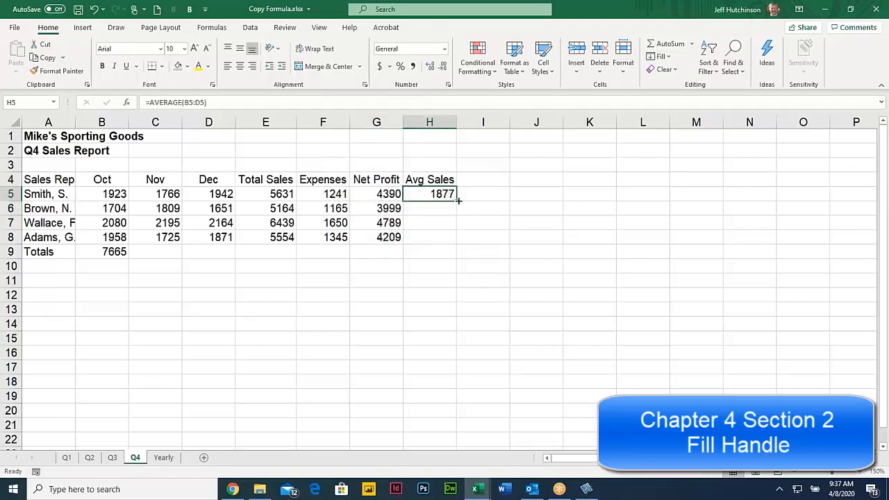
{"action": "left_click_drag", "start_coordinate": [456, 200], "coordinate": [456, 244]}
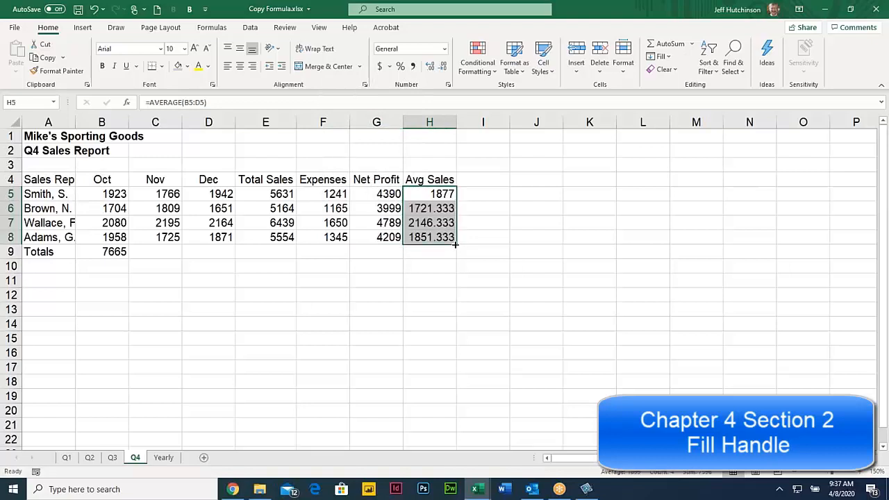
{"action": "left_click", "coordinate": [107, 251]}
{"action": "left_click_drag", "start_coordinate": [128, 257], "coordinate": [408, 258]}
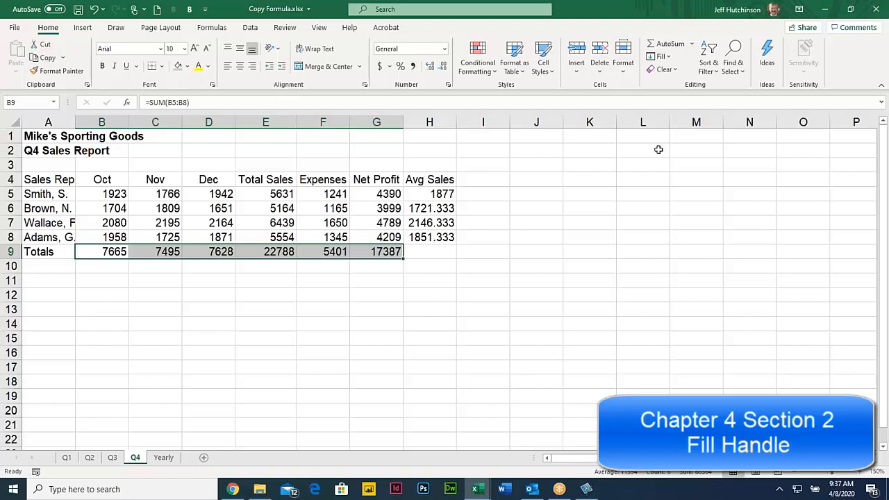
Enter Monday in cell K1 of the Q4 sheet.
{"action": "left_click", "coordinate": [588, 140]}
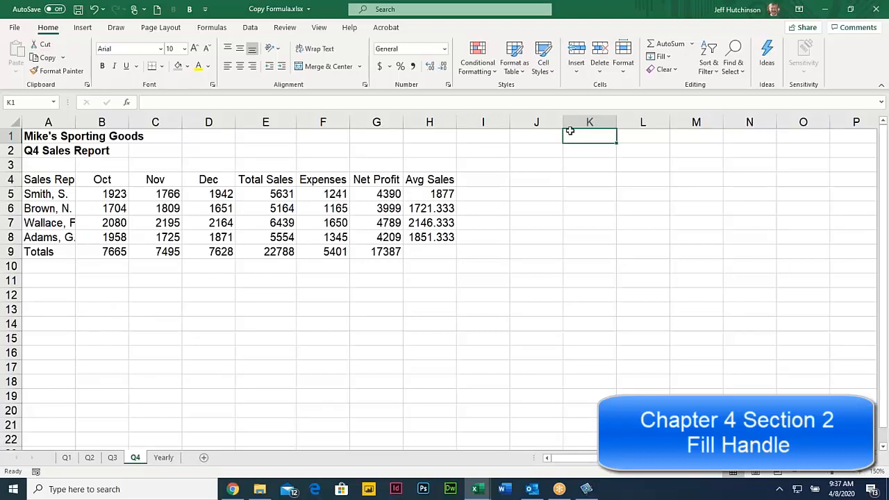
{"action": "type", "text": "Mo"}
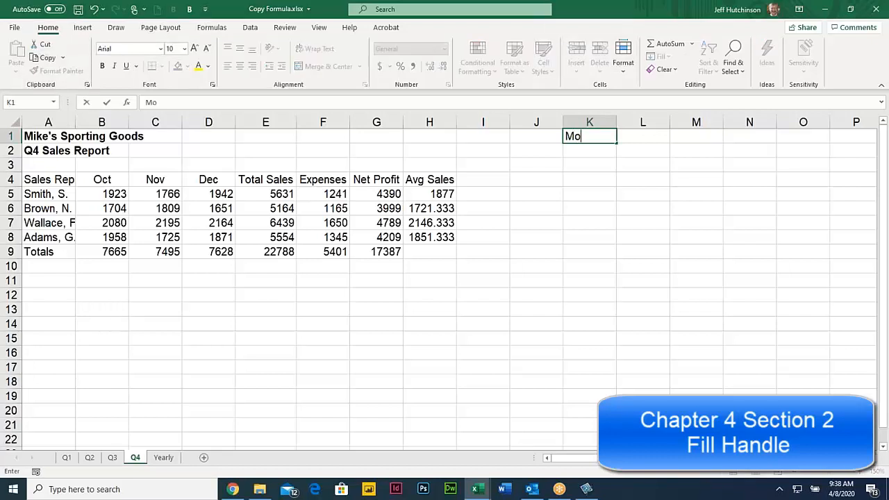
{"action": "type", "text": "nday"}
{"action": "key", "text": "Return"}
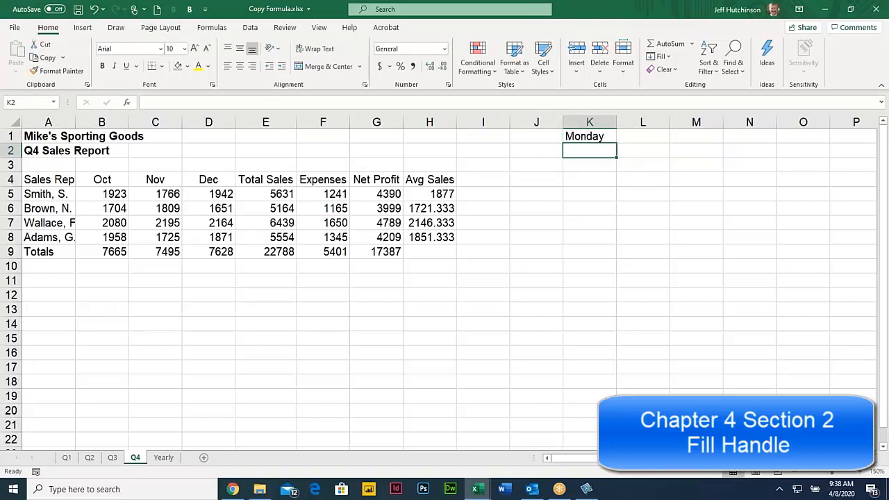
Fill the weekday names from K1 down through K16 and widen column K to fit Wednesday.
{"action": "left_click", "coordinate": [601, 136]}
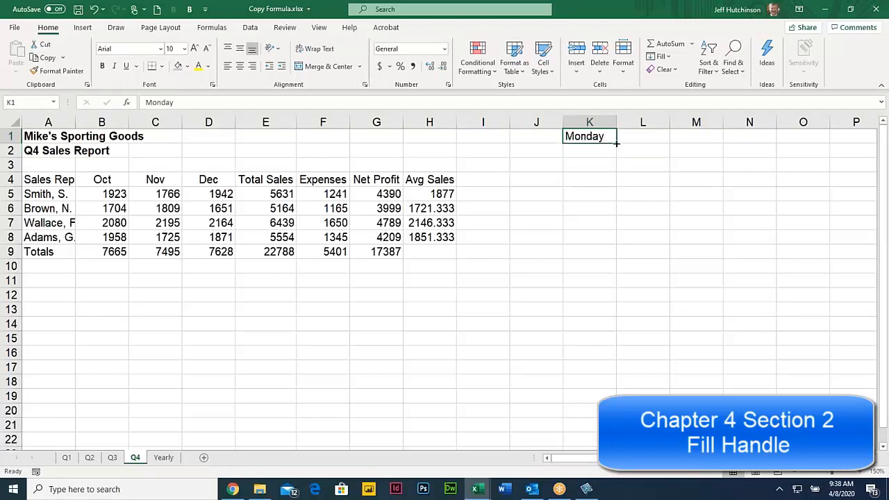
{"action": "left_click_drag", "start_coordinate": [616, 143], "coordinate": [636, 353]}
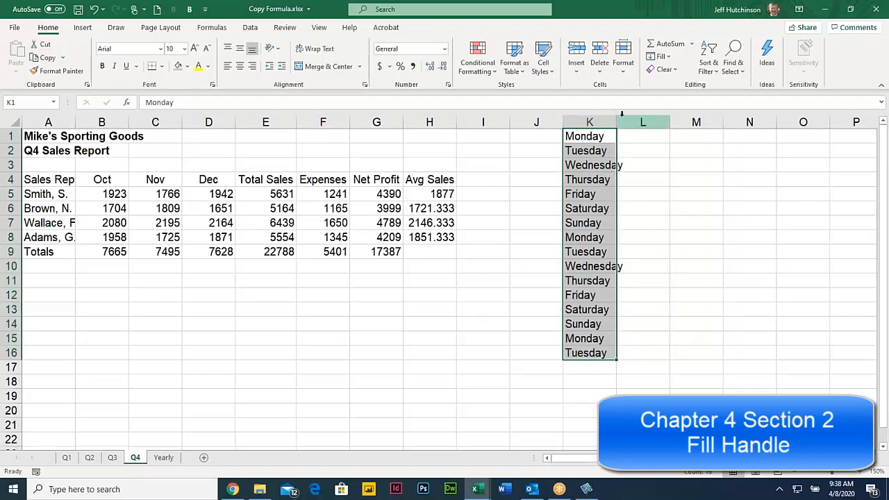
{"action": "left_click_drag", "start_coordinate": [617, 122], "coordinate": [628, 122]}
{"action": "left_click", "coordinate": [604, 137]}
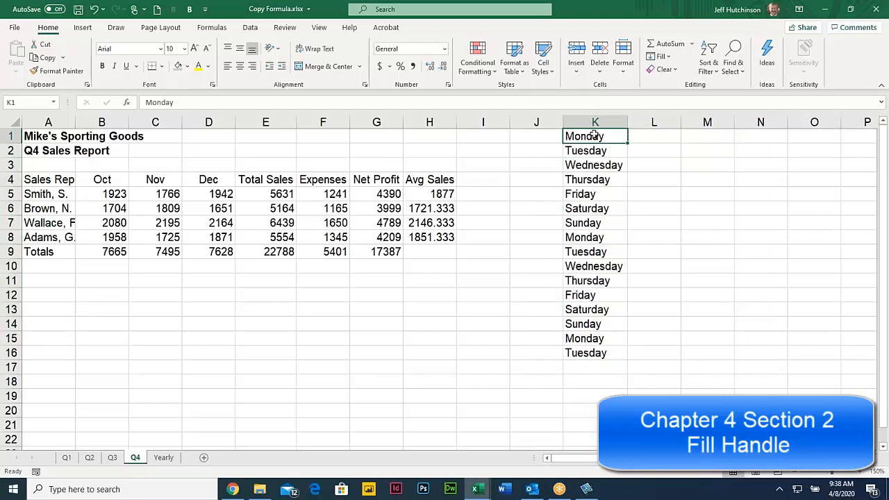
Enter January in cell L1 and fill the month names down through L16 with the fill handle.
{"action": "left_click", "coordinate": [657, 137]}
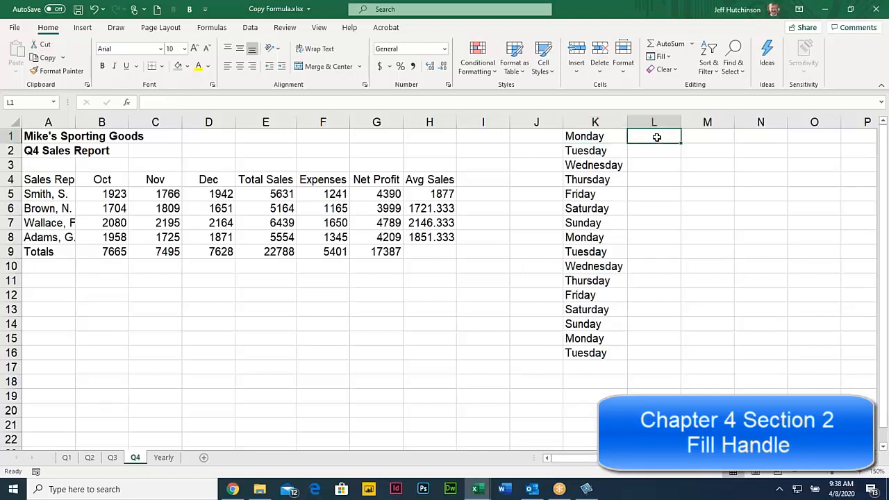
{"action": "type", "text": "J"}
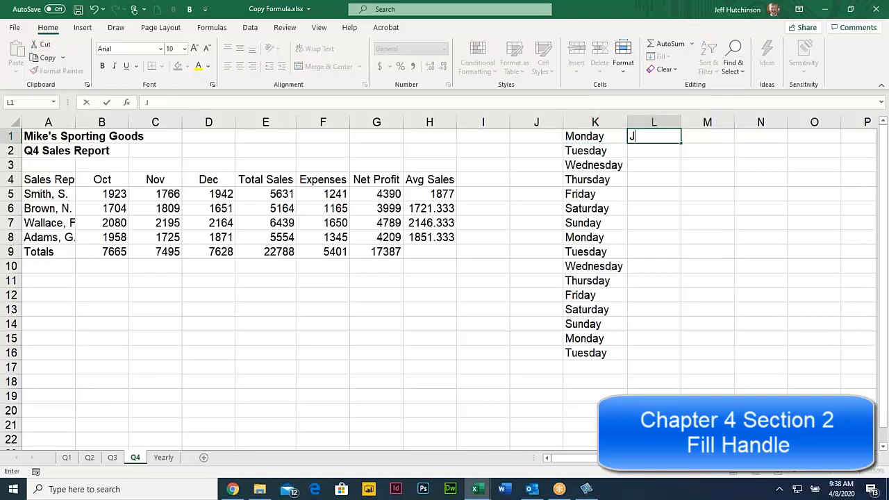
{"action": "type", "text": "anuary"}
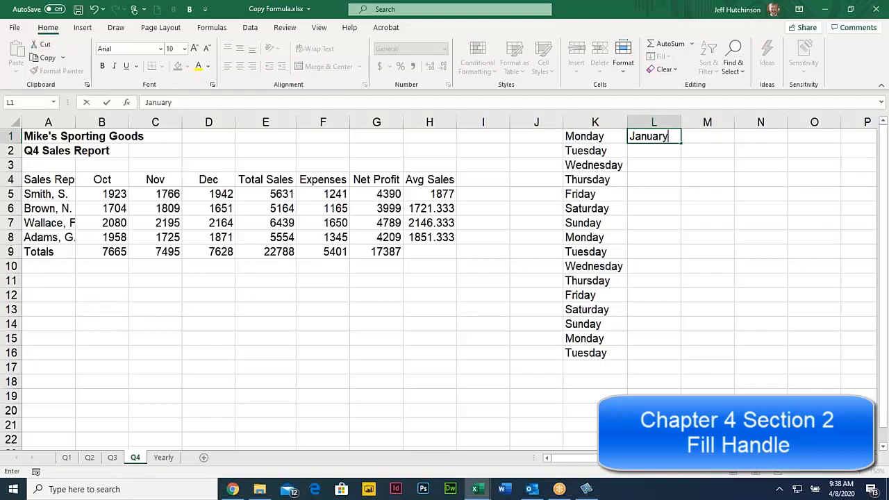
{"action": "key", "text": "Return"}
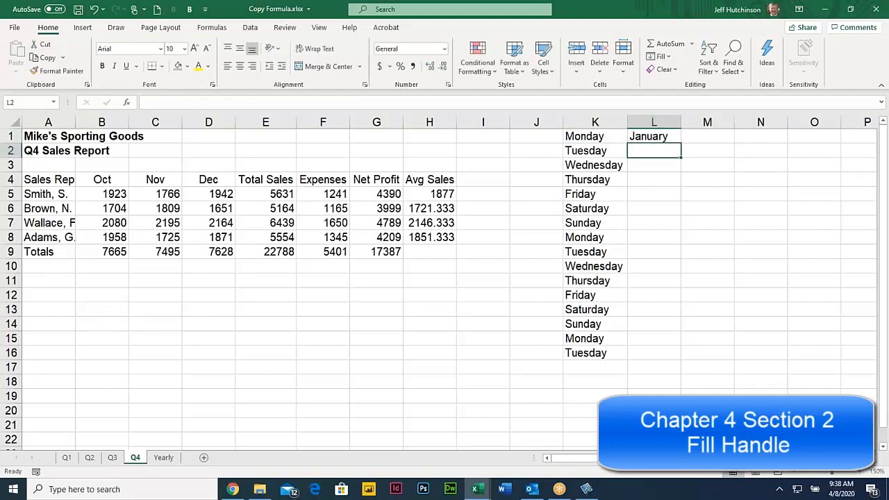
{"action": "left_click", "coordinate": [661, 135]}
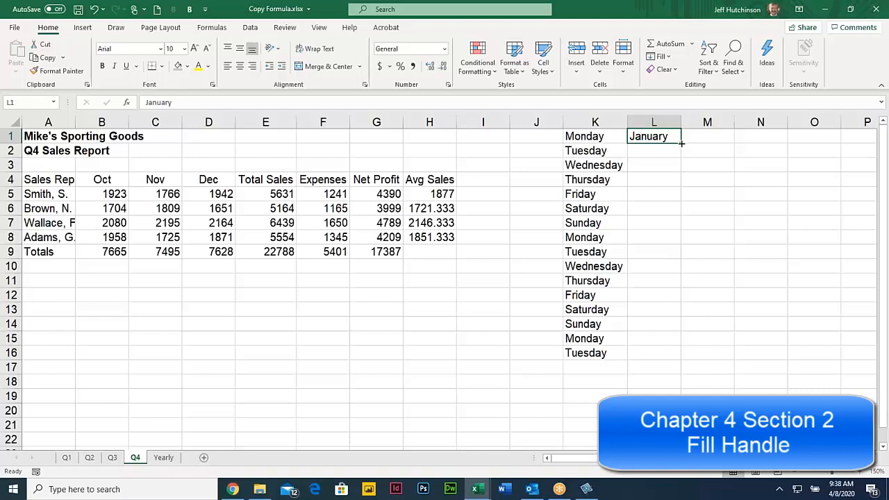
{"action": "double_click", "coordinate": [682, 142]}
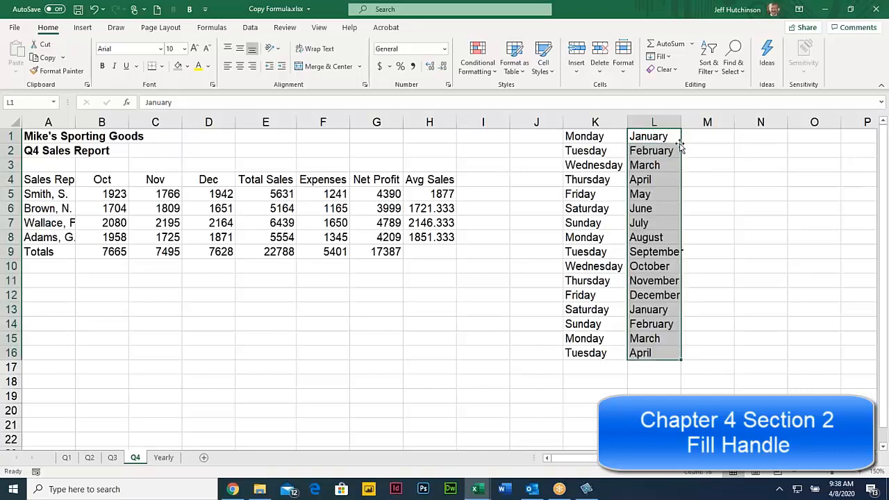
{"action": "left_click_drag", "start_coordinate": [583, 135], "coordinate": [596, 347]}
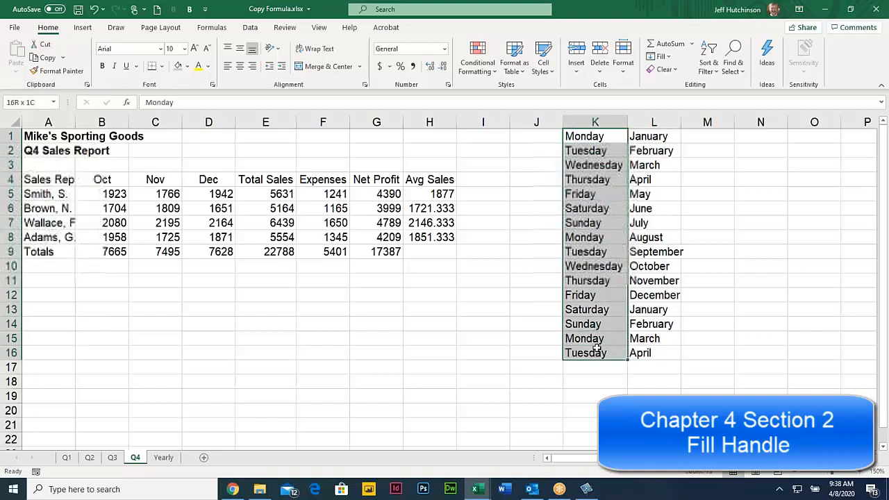
{"action": "left_click", "coordinate": [655, 354]}
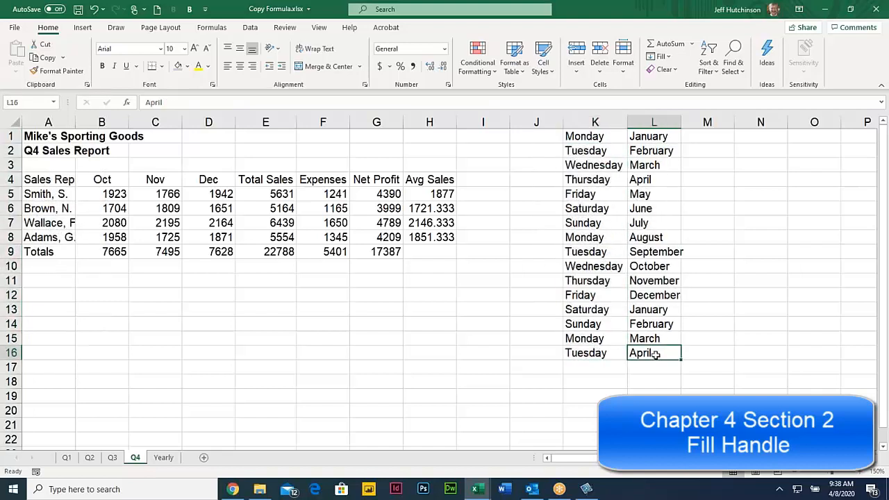
{"action": "left_click", "coordinate": [590, 138]}
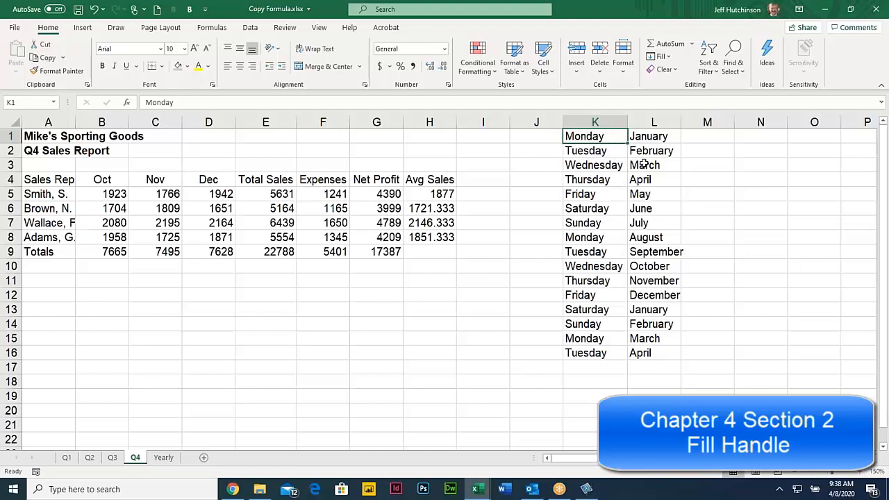
{"action": "left_click", "coordinate": [650, 137]}
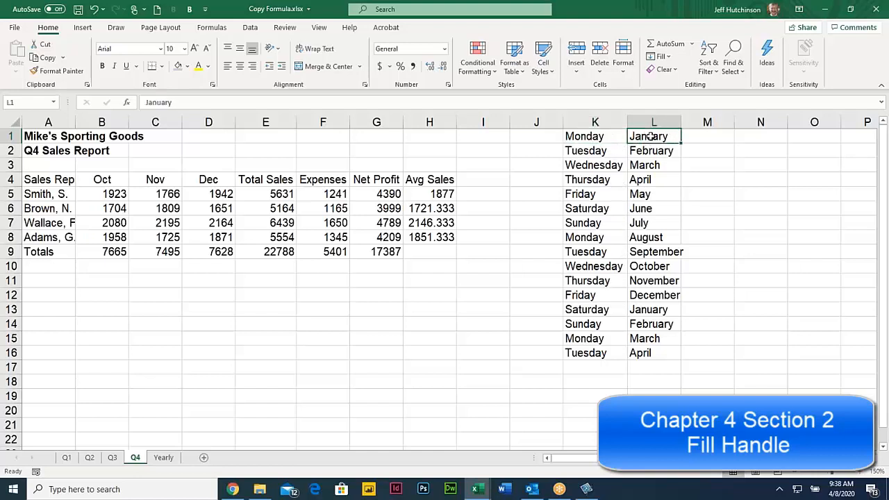
Fill column M with consecutive dates starting at 1/1/2000 in M1 through M16, and widen the column slightly.
{"action": "left_click", "coordinate": [712, 139]}
{"action": "type", "text": "1/1/2"}
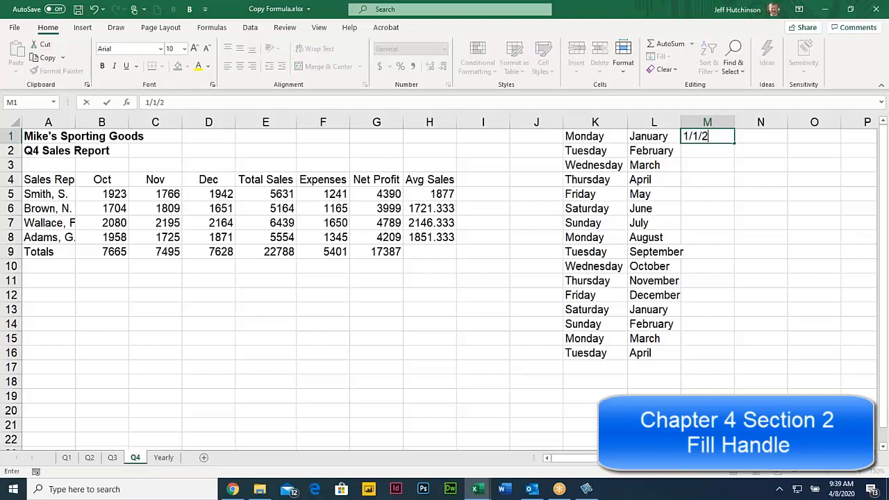
{"action": "type", "text": "000"}
{"action": "key", "text": "ctrl+Return"}
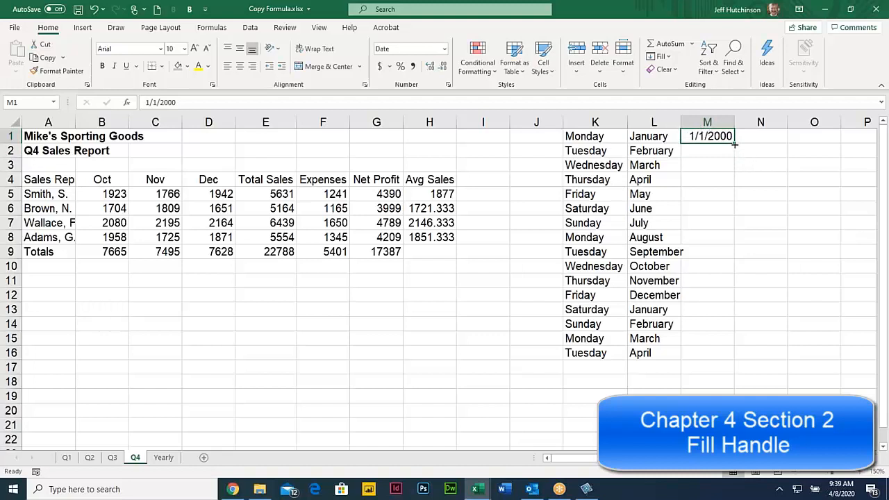
{"action": "left_click_drag", "start_coordinate": [734, 144], "coordinate": [737, 360]}
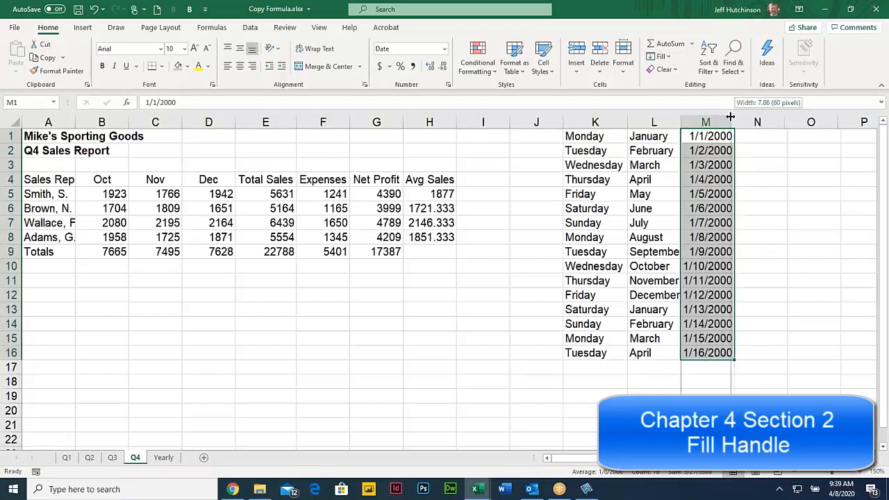
{"action": "left_click_drag", "start_coordinate": [734, 117], "coordinate": [730, 116]}
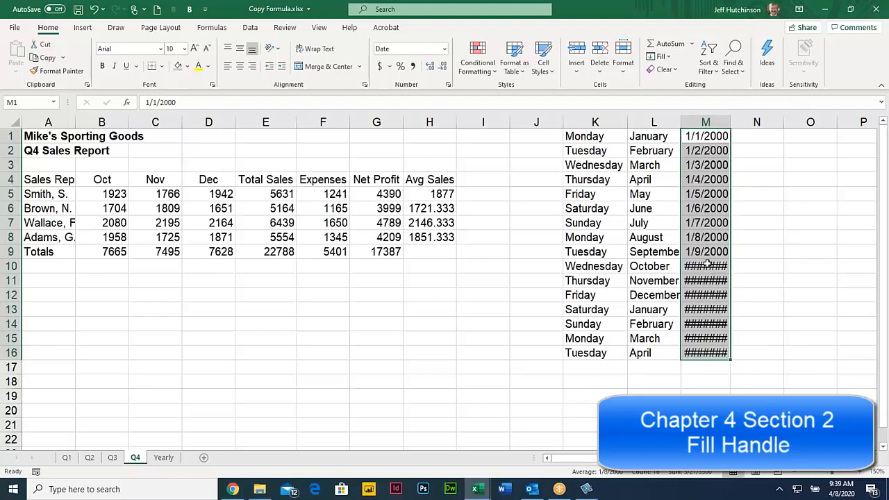
{"action": "left_click_drag", "start_coordinate": [731, 123], "coordinate": [738, 122]}
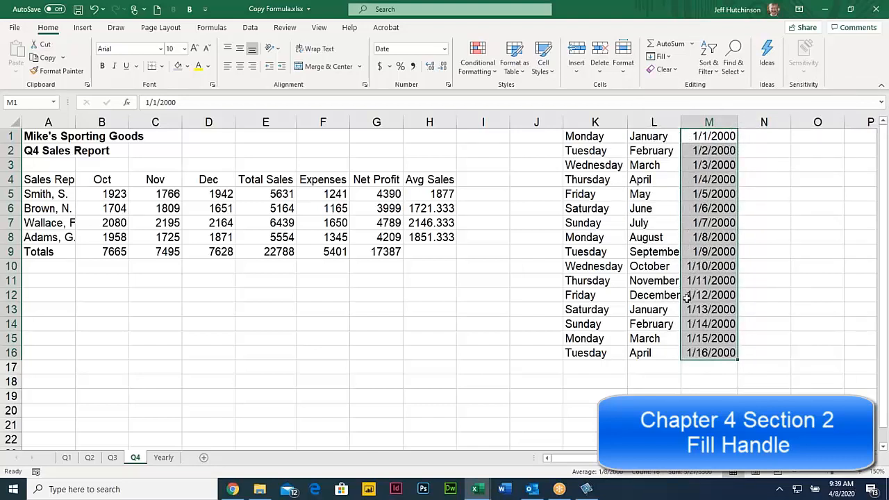
Enter Q1 in cell N1 and fill the quarter labels down through N16.
{"action": "left_click", "coordinate": [763, 136]}
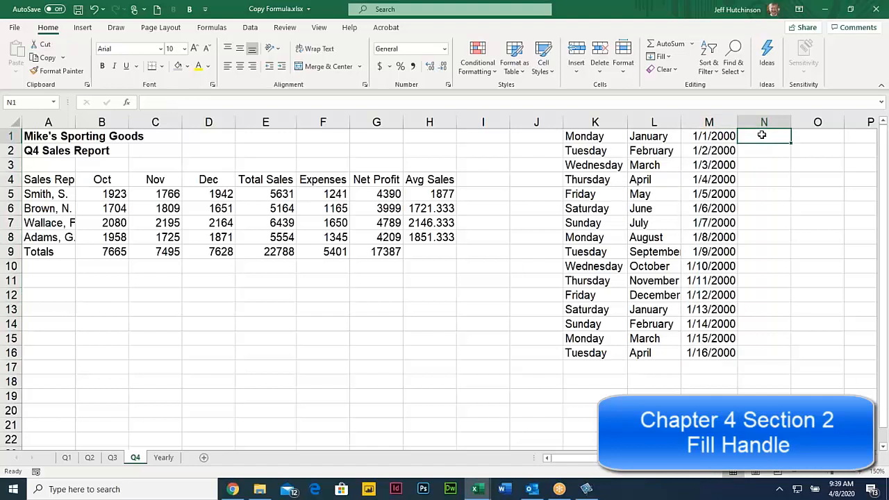
{"action": "type", "text": "Q1"}
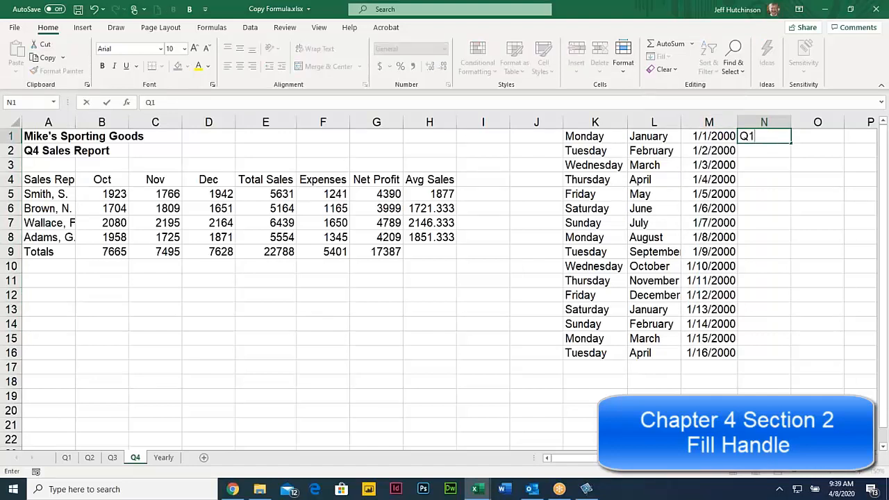
{"action": "key", "text": "Return"}
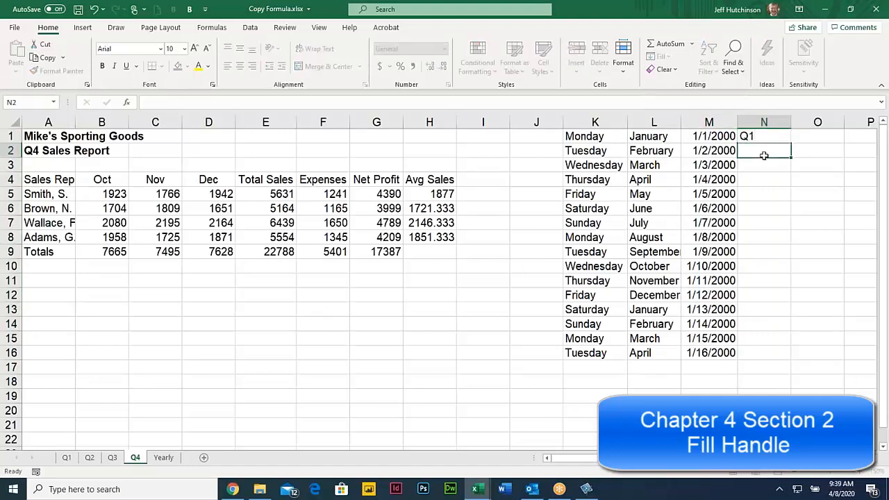
{"action": "left_click", "coordinate": [774, 133]}
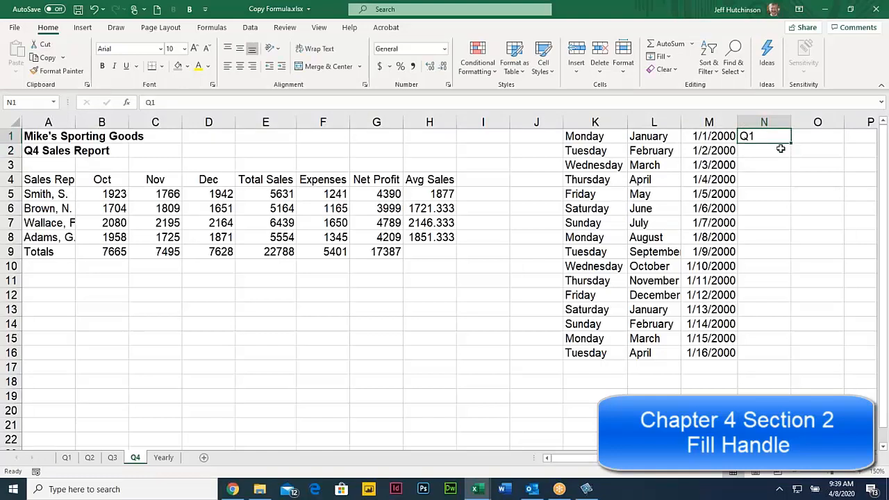
{"action": "left_click_drag", "start_coordinate": [791, 143], "coordinate": [778, 364]}
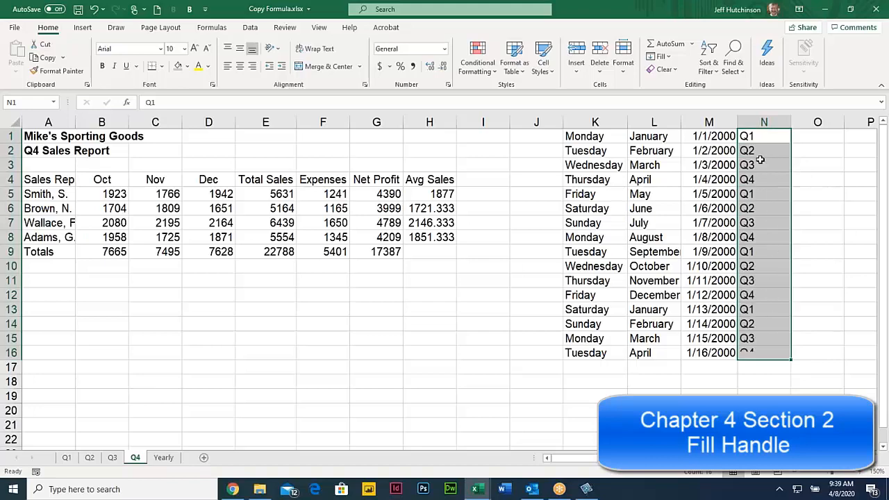
{"action": "left_click_drag", "start_coordinate": [753, 137], "coordinate": [752, 181]}
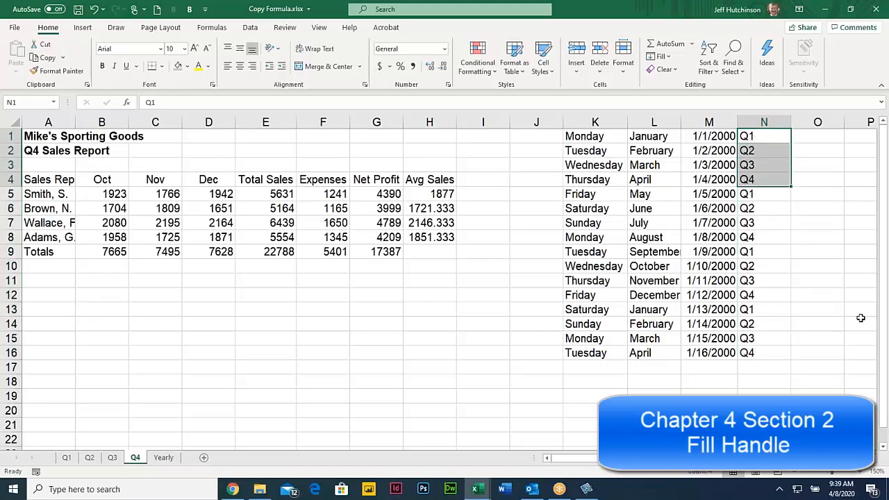
Enter Test1 in cell O1 and fill the numbered series down through O16.
{"action": "left_click", "coordinate": [871, 459]}
{"action": "left_click", "coordinate": [871, 459]}
{"action": "left_click", "coordinate": [871, 458]}
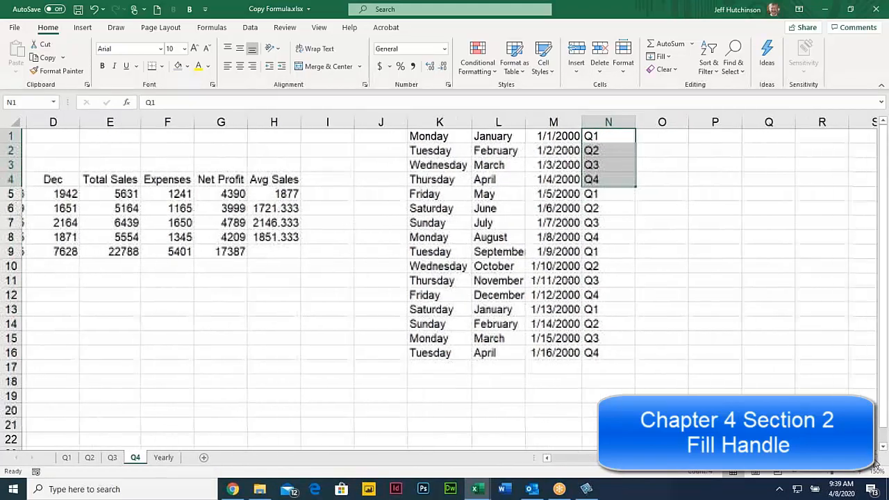
{"action": "left_click", "coordinate": [871, 458]}
{"action": "left_click", "coordinate": [871, 459]}
{"action": "left_click", "coordinate": [871, 459]}
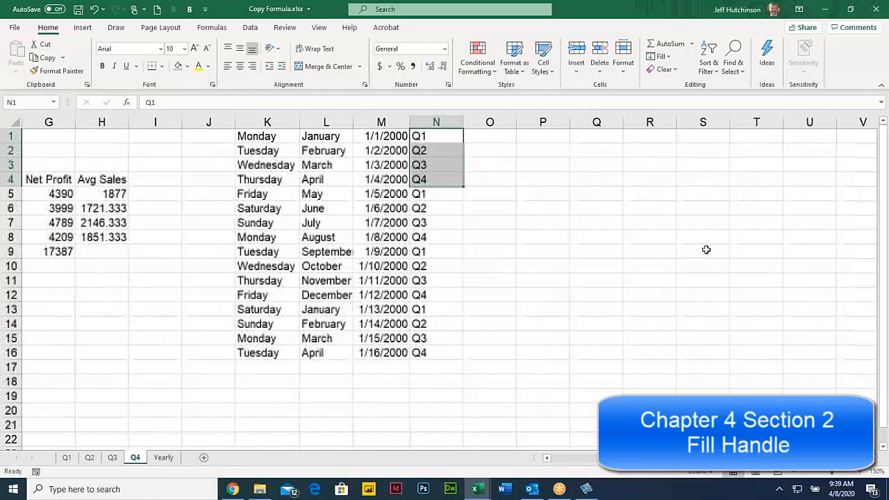
{"action": "left_click", "coordinate": [489, 138]}
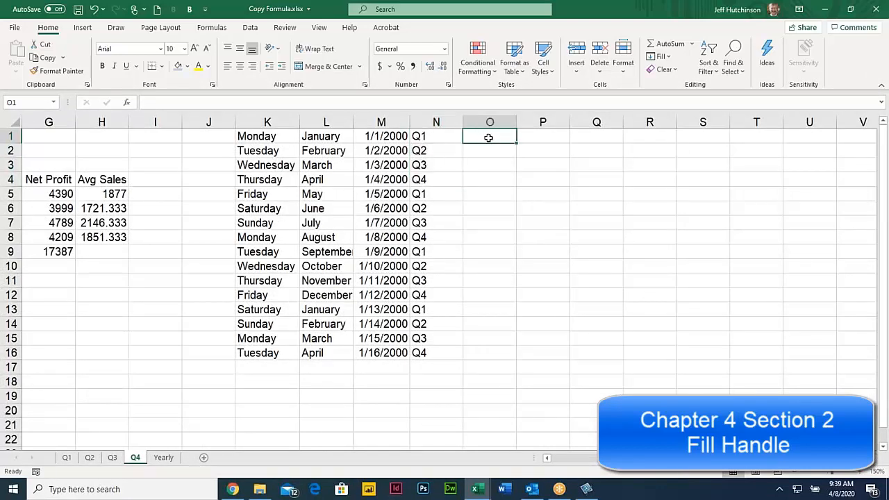
{"action": "type", "text": "Test1"}
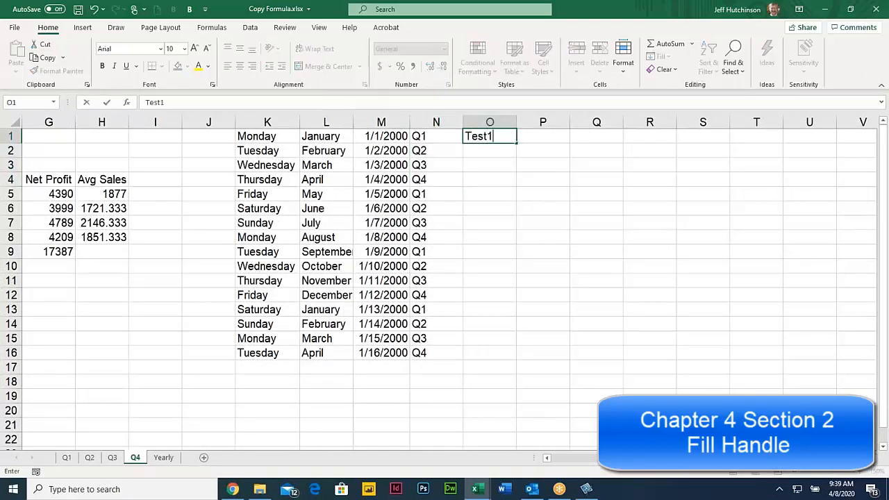
{"action": "key", "text": "Return"}
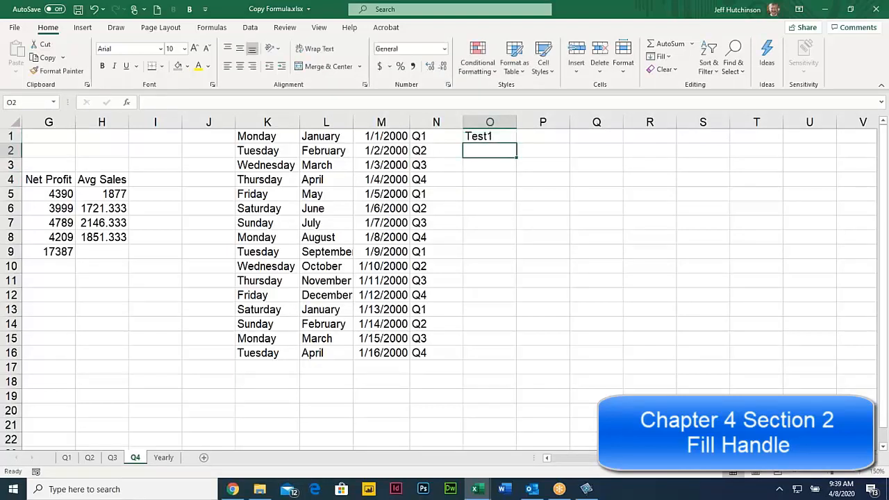
{"action": "left_click", "coordinate": [504, 137]}
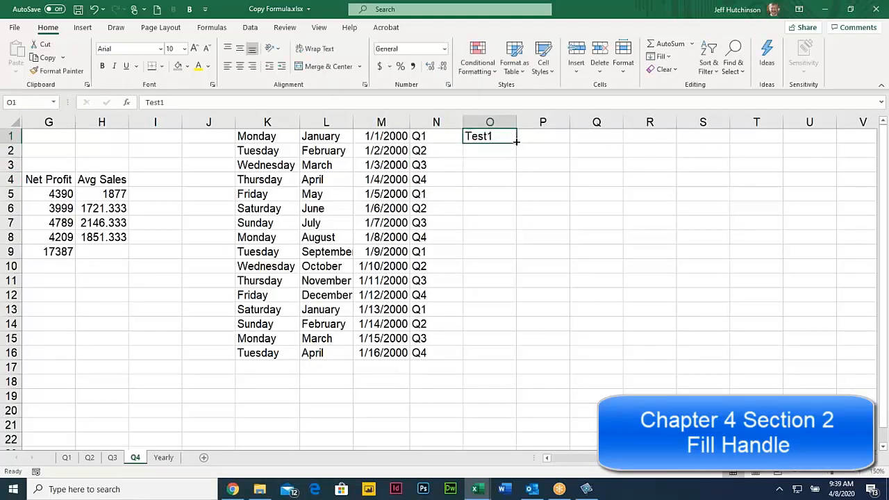
{"action": "double_click", "coordinate": [516, 141]}
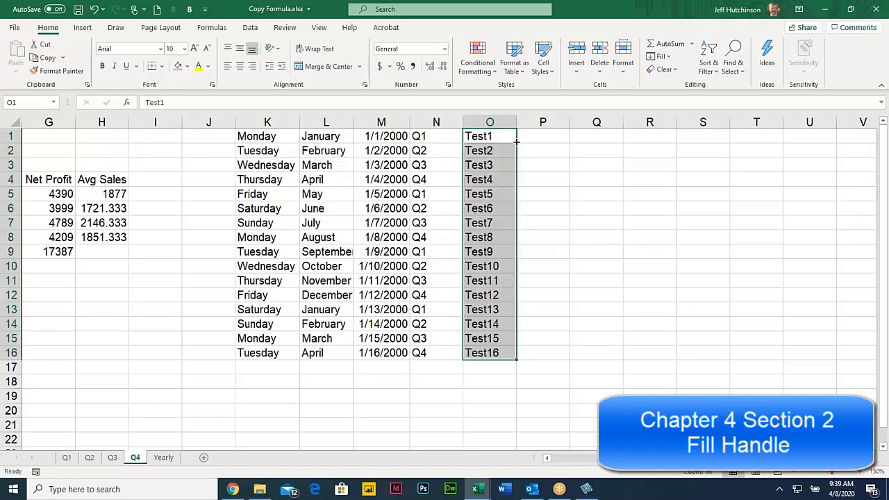
{"action": "left_click_drag", "start_coordinate": [509, 140], "coordinate": [508, 353]}
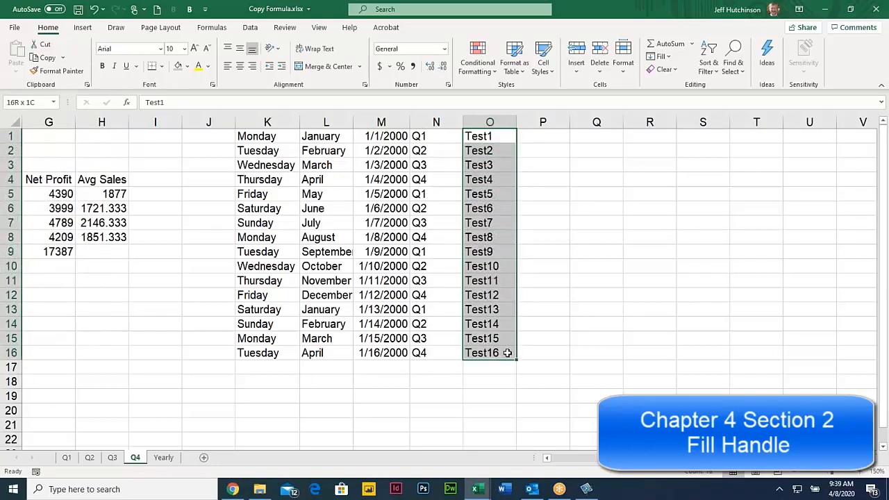
{"action": "left_click", "coordinate": [542, 135]}
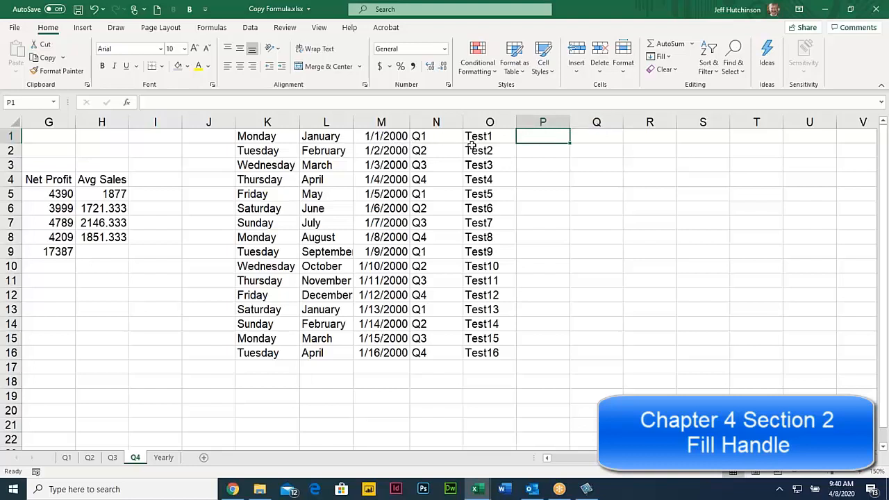
{"action": "left_click_drag", "start_coordinate": [257, 137], "coordinate": [351, 147]}
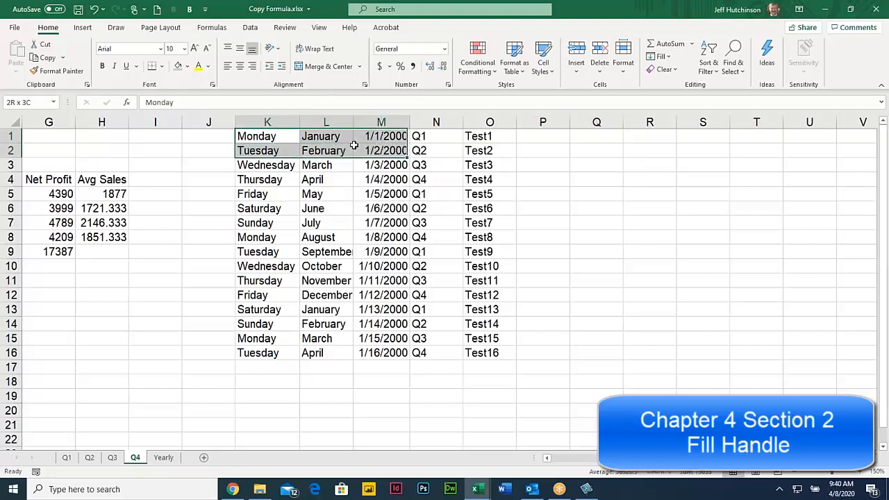
{"action": "left_click", "coordinate": [534, 139]}
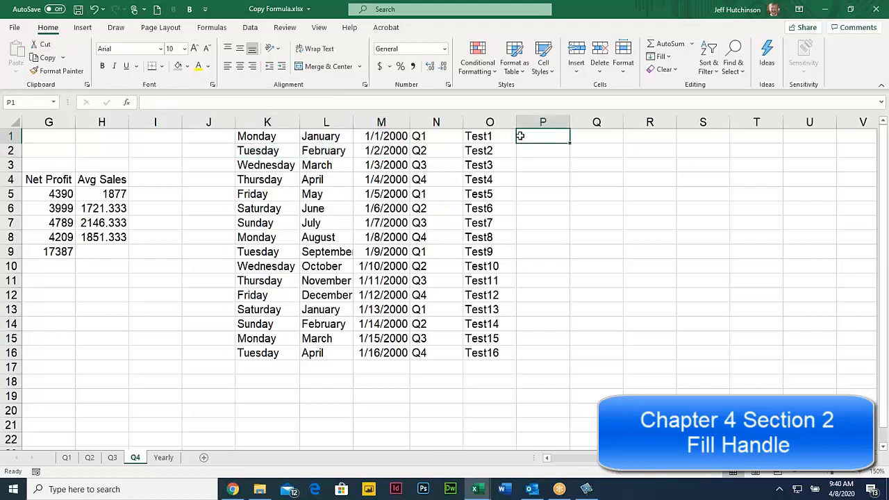
{"action": "left_click_drag", "start_coordinate": [254, 136], "coordinate": [467, 349]}
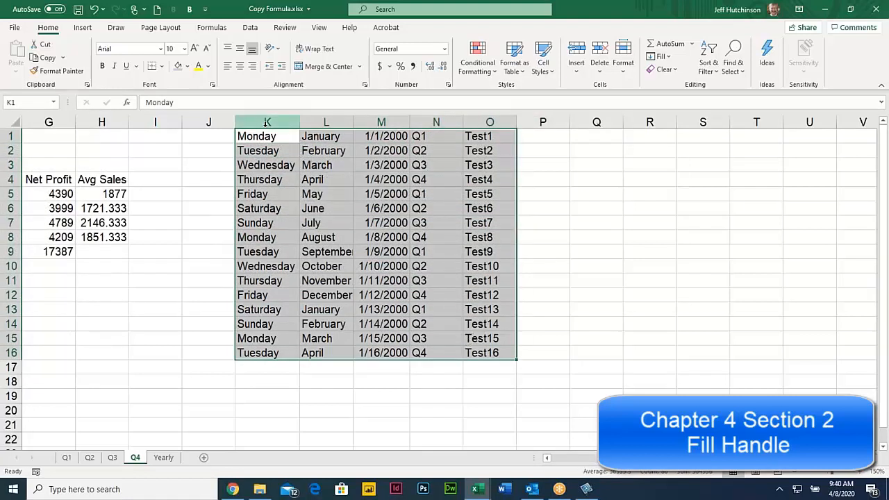
{"action": "left_click", "coordinate": [266, 122]}
{"action": "left_click", "coordinate": [329, 139]}
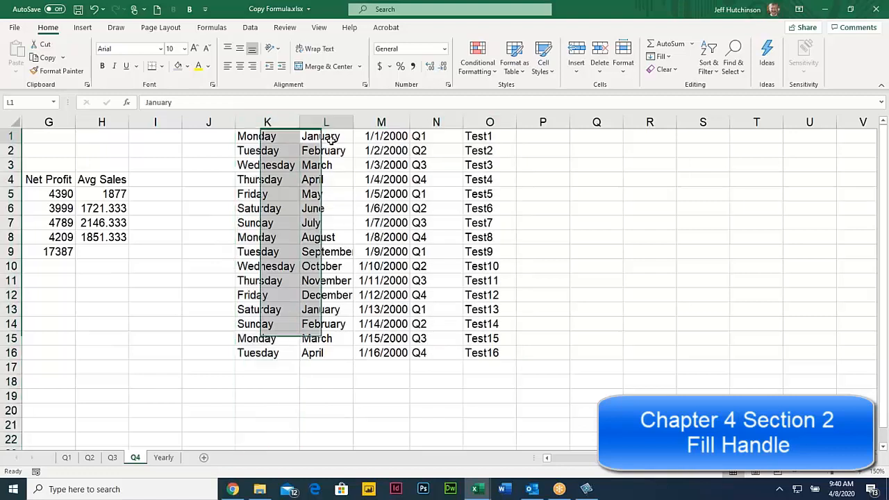
Enter Mon in cell P1 and fill the abbreviated day names down through P16.
{"action": "left_click", "coordinate": [543, 137]}
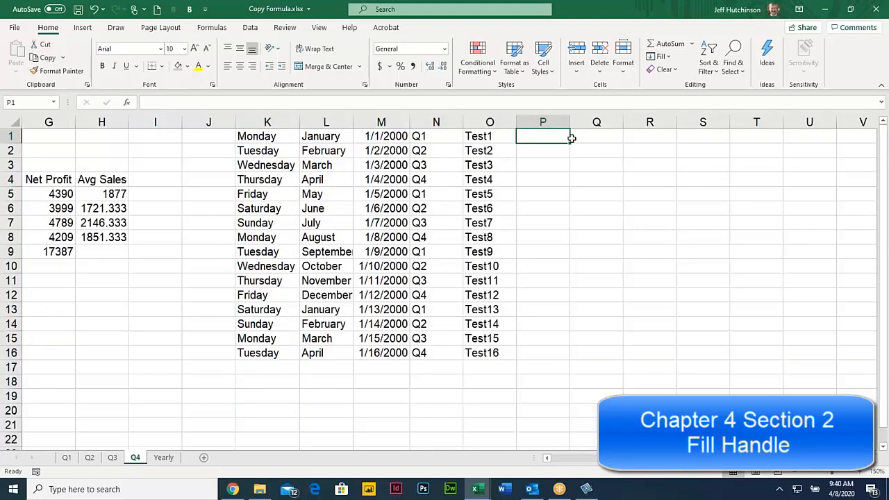
{"action": "type", "text": "Mon"}
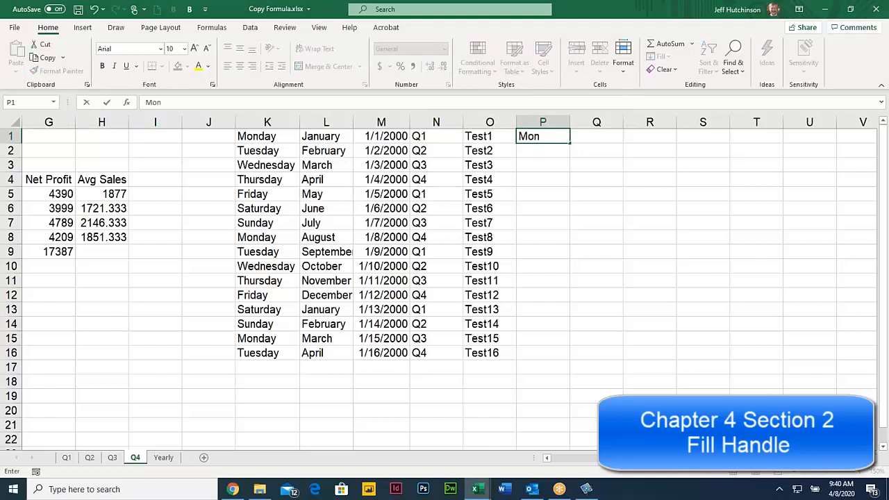
{"action": "key", "text": "Return"}
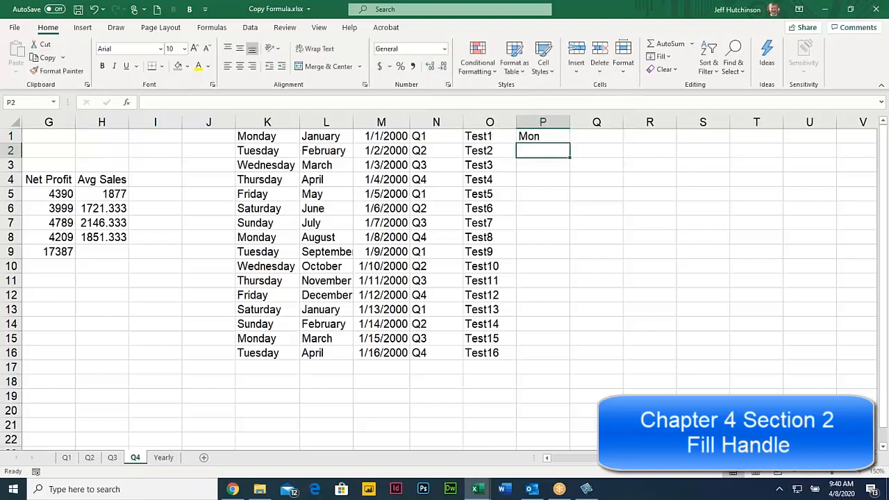
{"action": "left_click", "coordinate": [560, 136]}
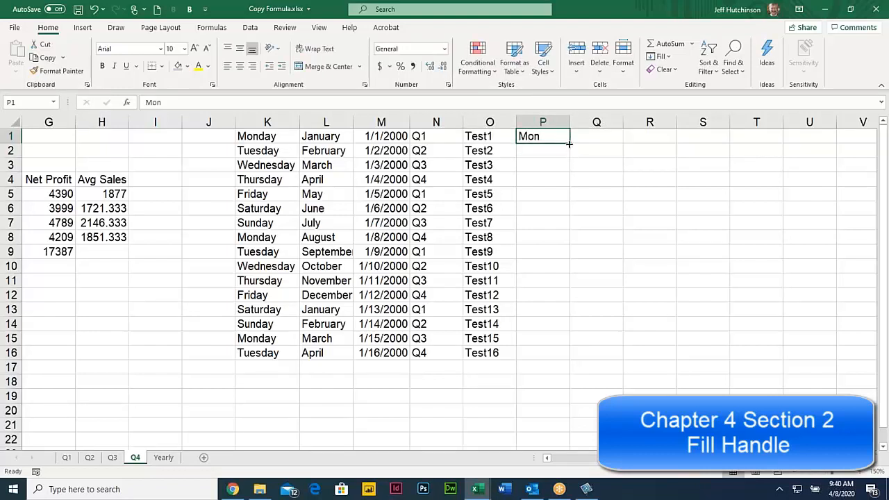
{"action": "left_click_drag", "start_coordinate": [569, 143], "coordinate": [567, 358]}
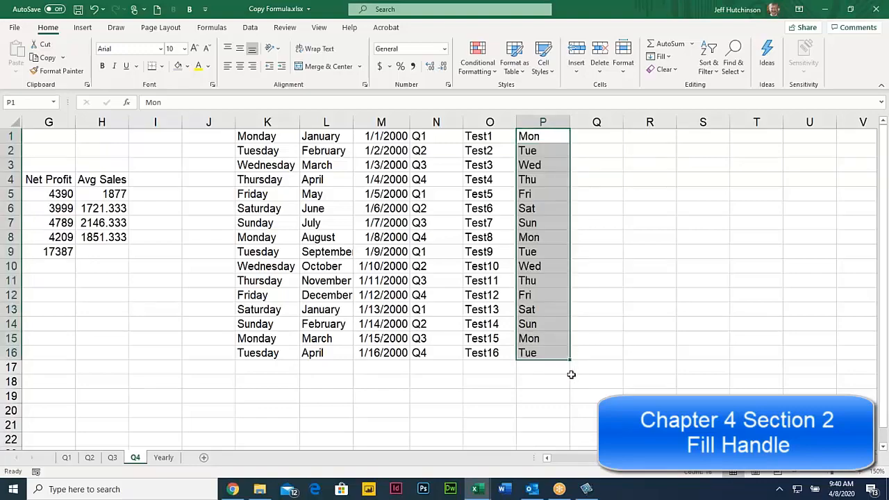
{"action": "left_click", "coordinate": [633, 307]}
Refill P1 down through P16 and set the Auto Fill option to Fill Weekdays.
{"action": "left_click", "coordinate": [562, 140]}
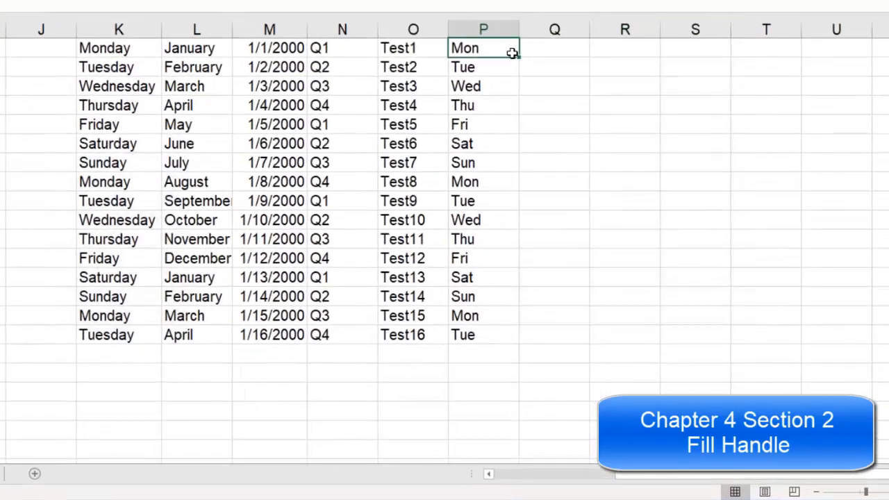
{"action": "left_click_drag", "start_coordinate": [512, 53], "coordinate": [521, 371]}
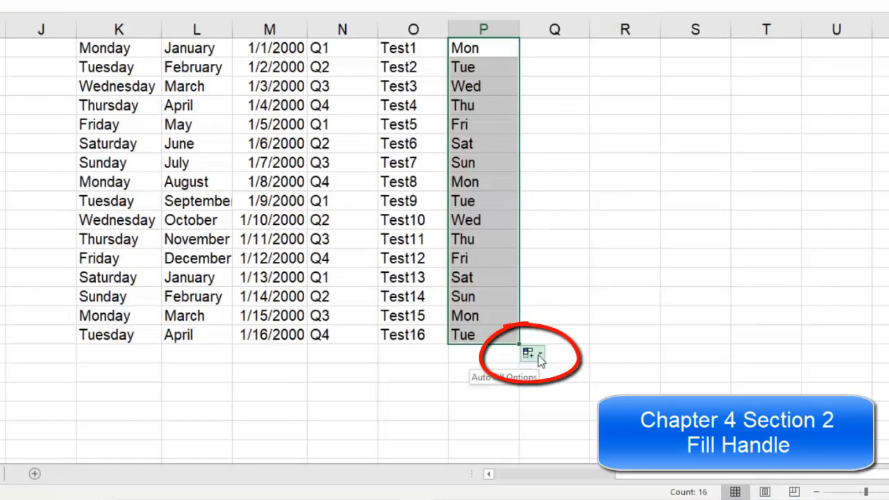
{"action": "left_click", "coordinate": [539, 355]}
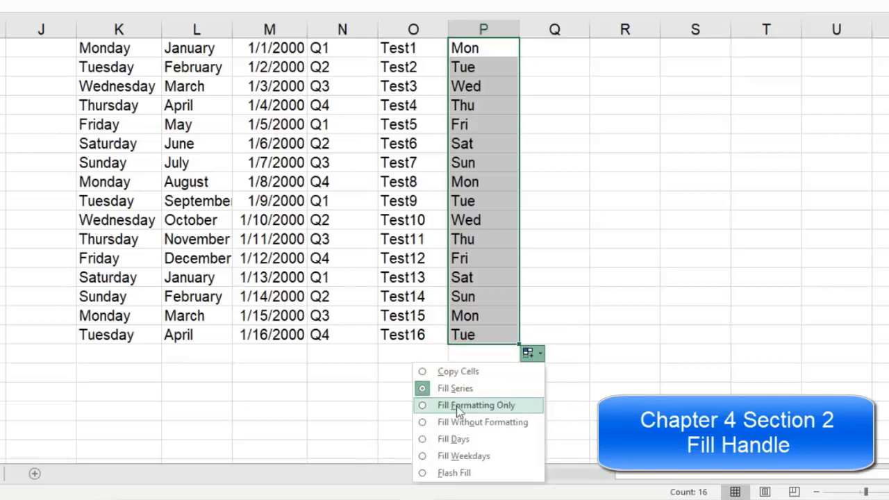
{"action": "left_click", "coordinate": [466, 457]}
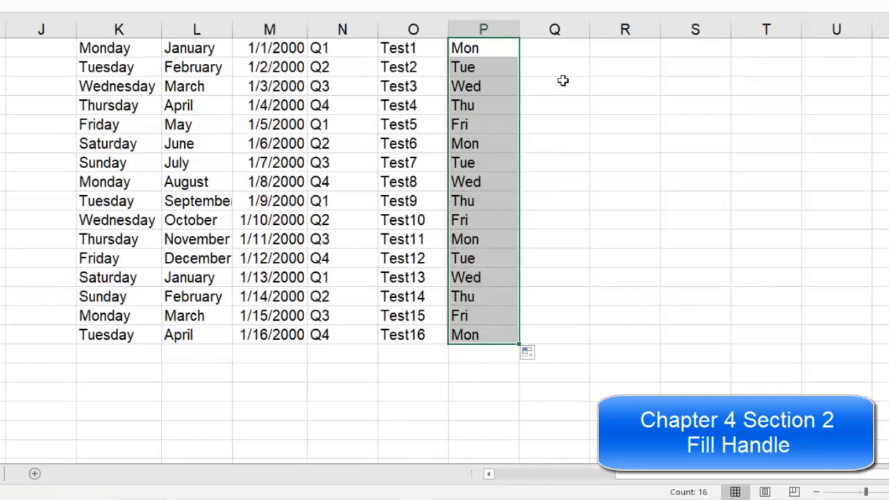
Enter 1/1/2000 in cell Q1, fill down through Q16 and switch the Auto Fill option to Fill Years.
{"action": "left_click", "coordinate": [546, 45]}
{"action": "type", "text": "1/"}
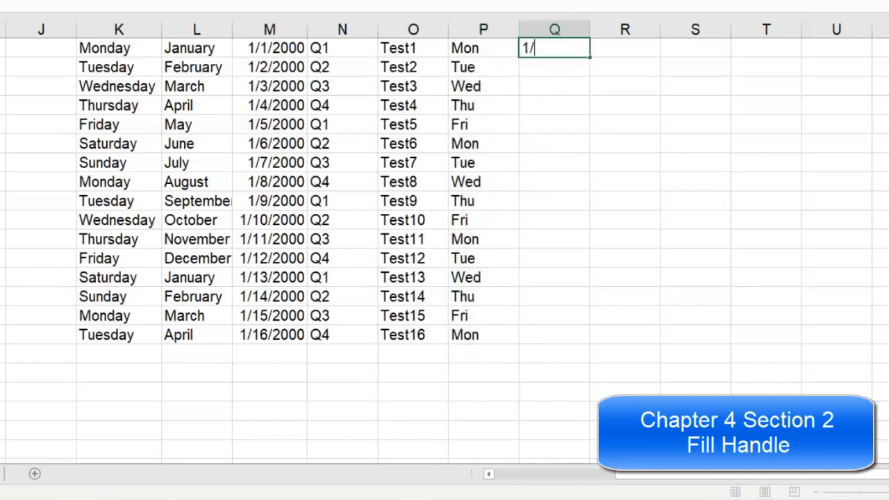
{"action": "type", "text": "1/2000"}
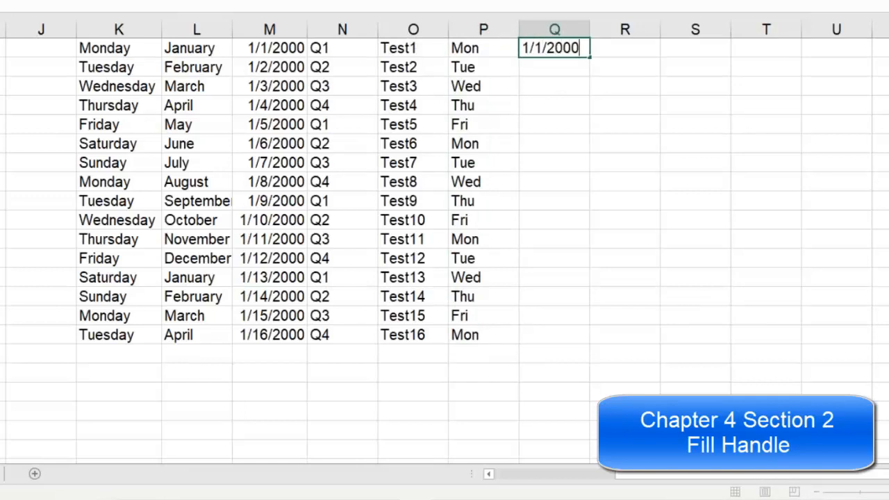
{"action": "key", "text": "Return"}
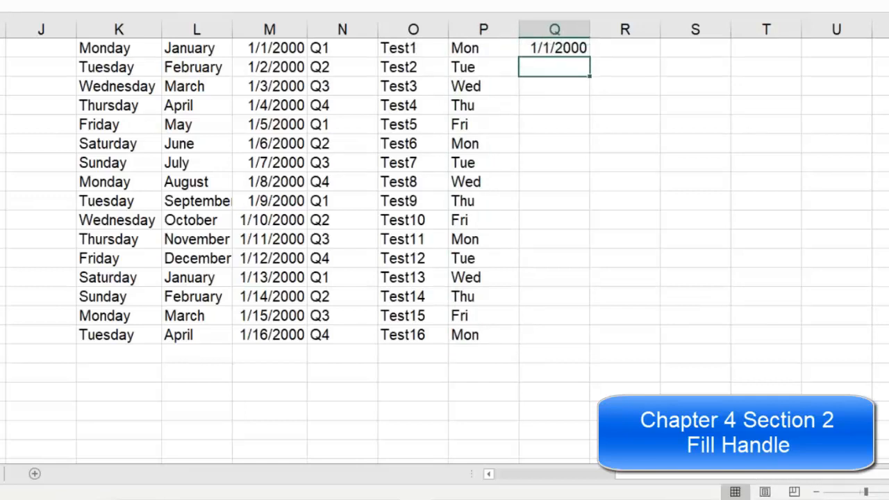
{"action": "left_click", "coordinate": [558, 46]}
{"action": "left_click_drag", "start_coordinate": [590, 57], "coordinate": [587, 345]}
{"action": "left_click", "coordinate": [607, 355]}
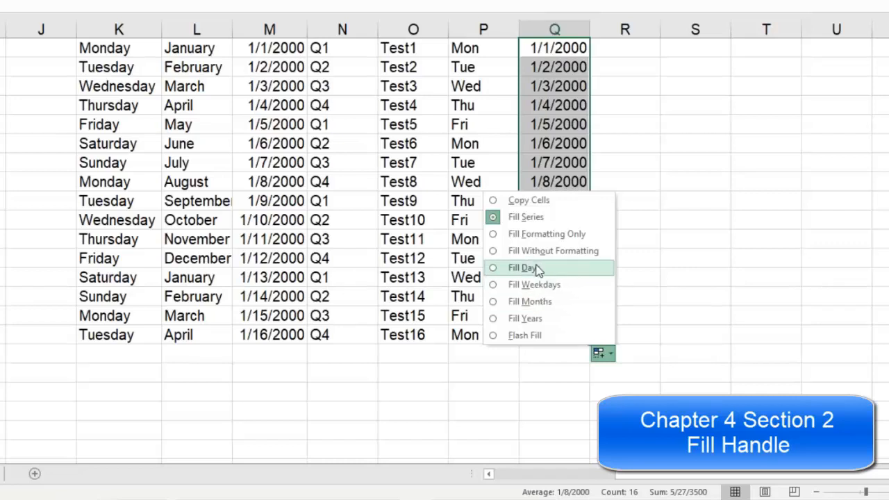
{"action": "left_click", "coordinate": [540, 320]}
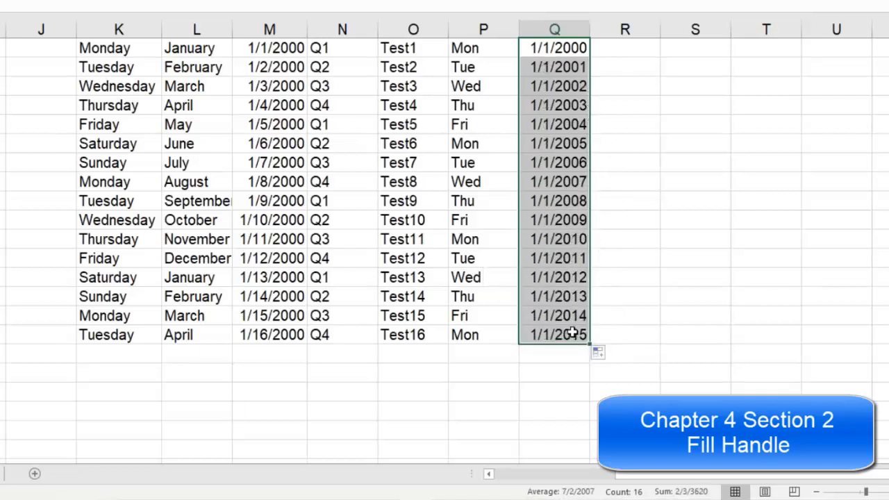
Enter 1 in cell R1, fill down through R16 and change the Auto Fill option to Fill Series.
{"action": "left_click", "coordinate": [639, 49]}
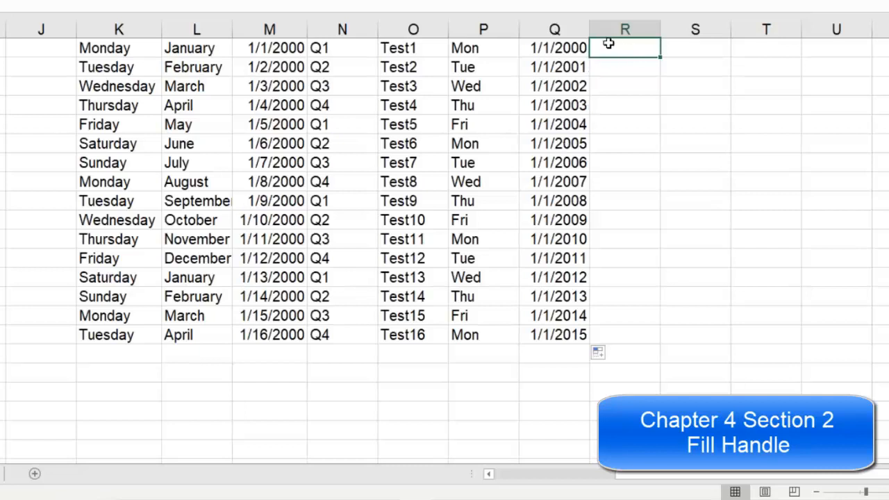
{"action": "type", "text": "1"}
{"action": "key", "text": "Return"}
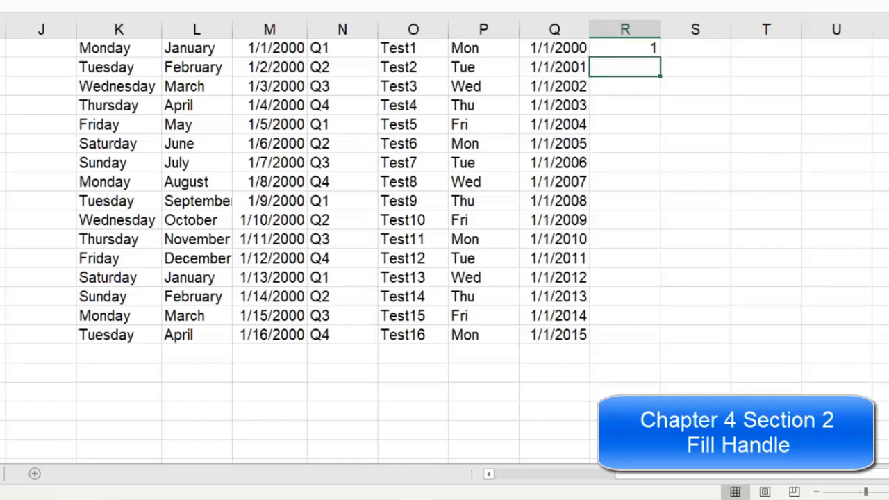
{"action": "left_click", "coordinate": [626, 44]}
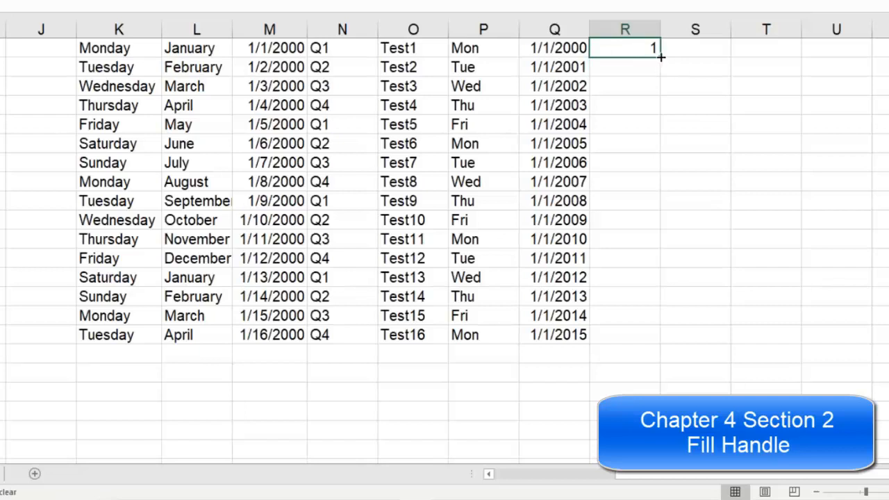
{"action": "left_click_drag", "start_coordinate": [660, 58], "coordinate": [627, 341]}
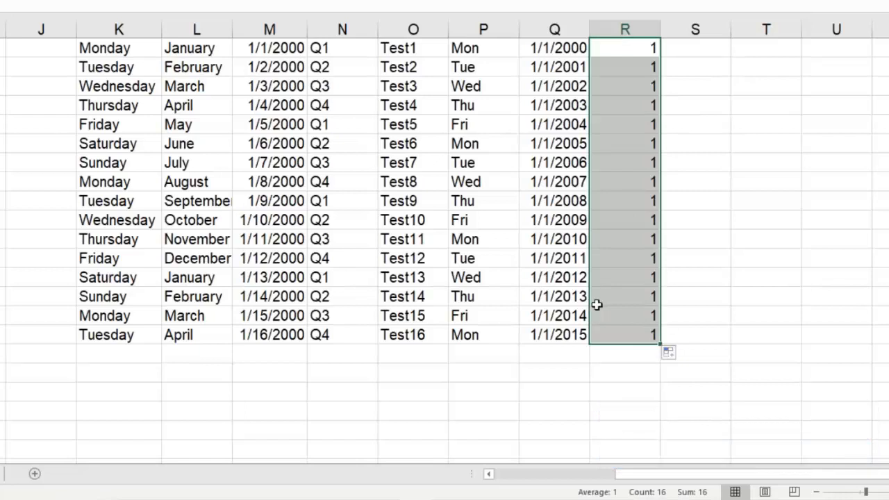
{"action": "left_click", "coordinate": [678, 354]}
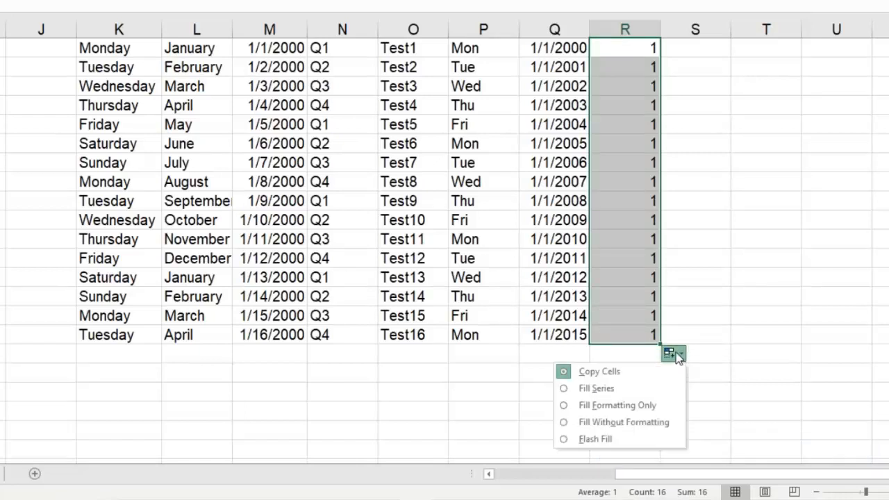
{"action": "left_click", "coordinate": [637, 393]}
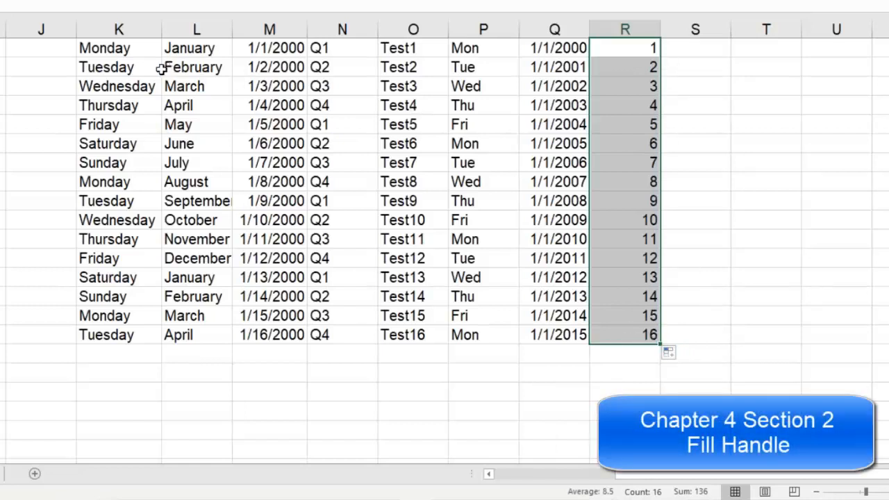
{"action": "left_click", "coordinate": [127, 56]}
{"action": "left_click", "coordinate": [123, 82]}
{"action": "left_click", "coordinate": [125, 63]}
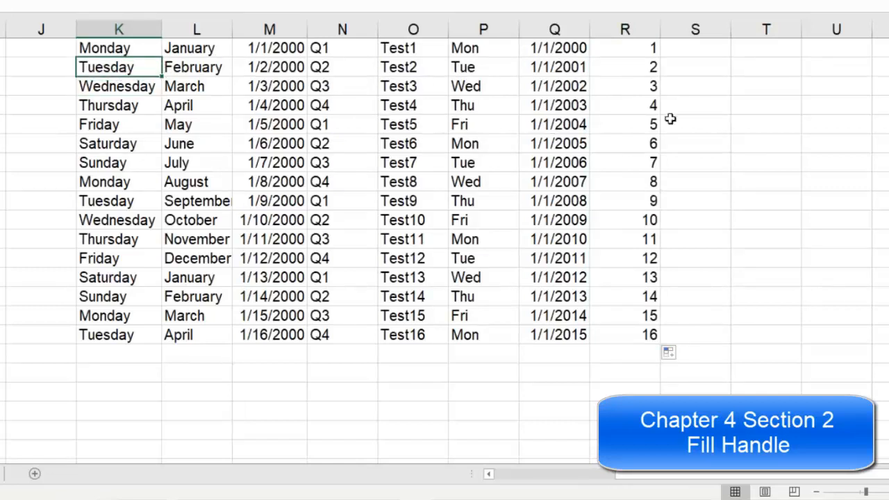
{"action": "left_click", "coordinate": [681, 47]}
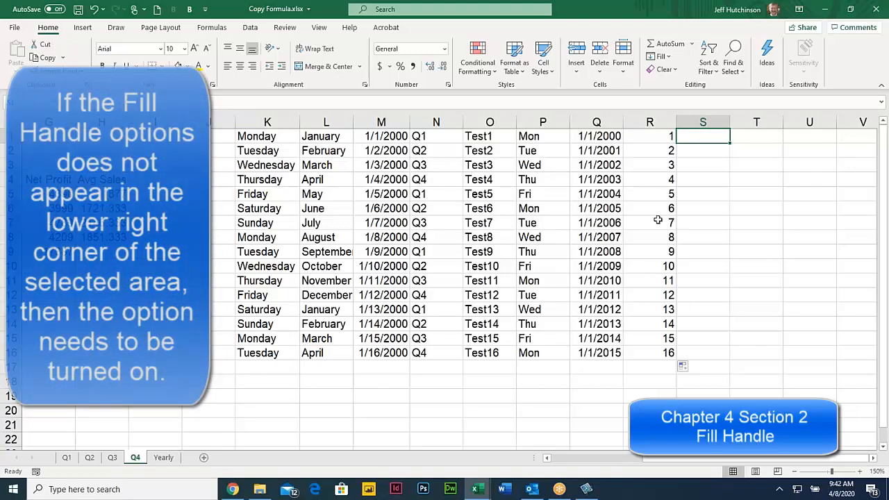
{"action": "left_click", "coordinate": [691, 368]}
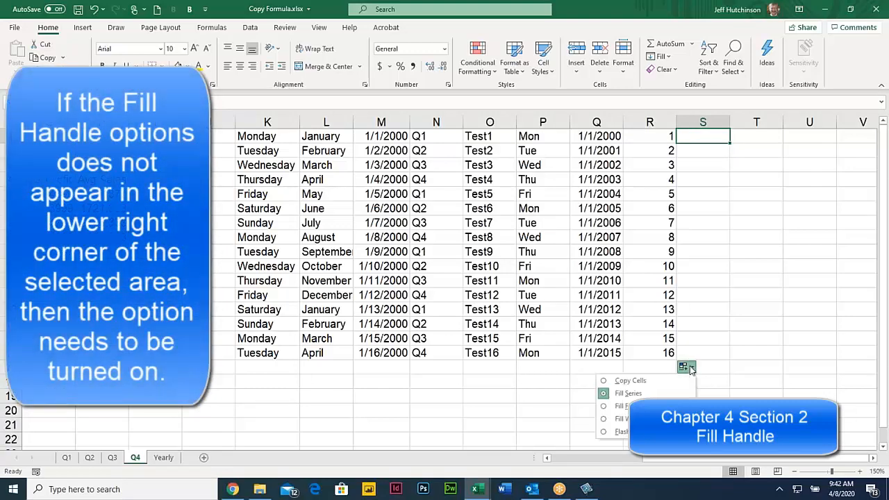
Locate "Show Paste Options button when content is pasted" in the Advanced Excel options, and toggle it off and back on.
{"action": "left_click", "coordinate": [14, 27]}
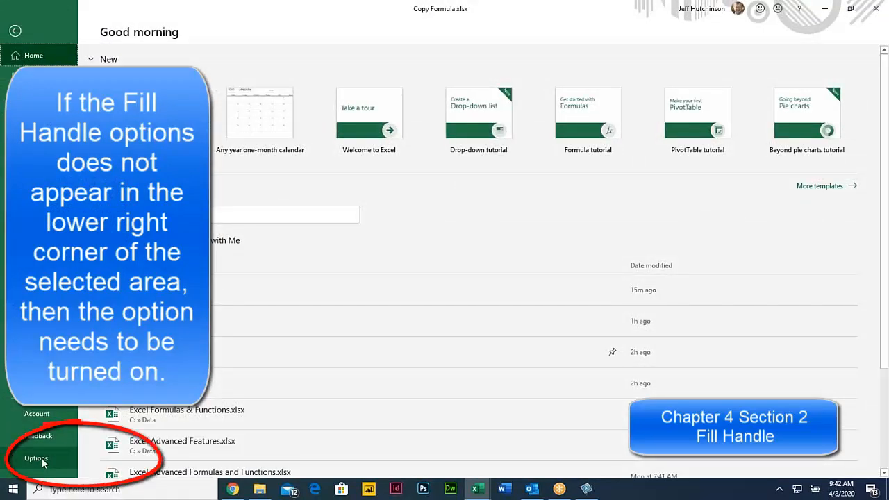
{"action": "left_click", "coordinate": [36, 458]}
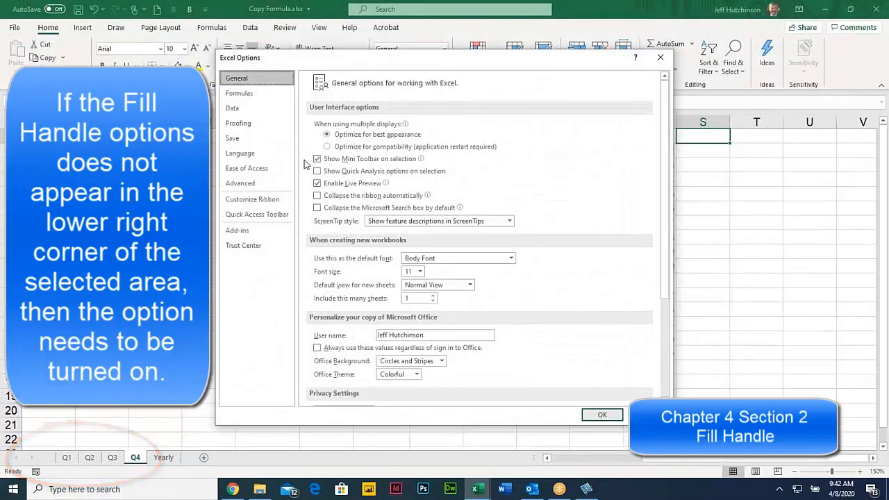
{"action": "left_click", "coordinate": [251, 184]}
{"action": "scroll", "coordinate": [489, 326], "scroll_direction": "down", "scroll_amount": 4}
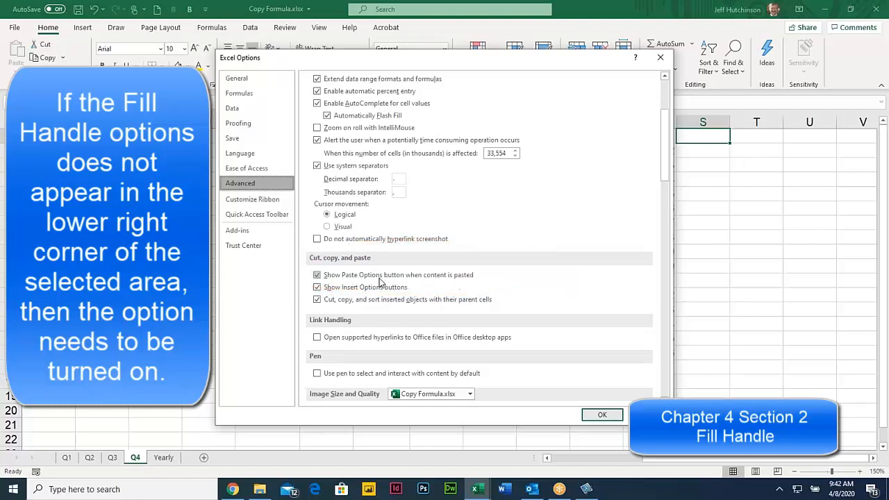
{"action": "left_click", "coordinate": [318, 275]}
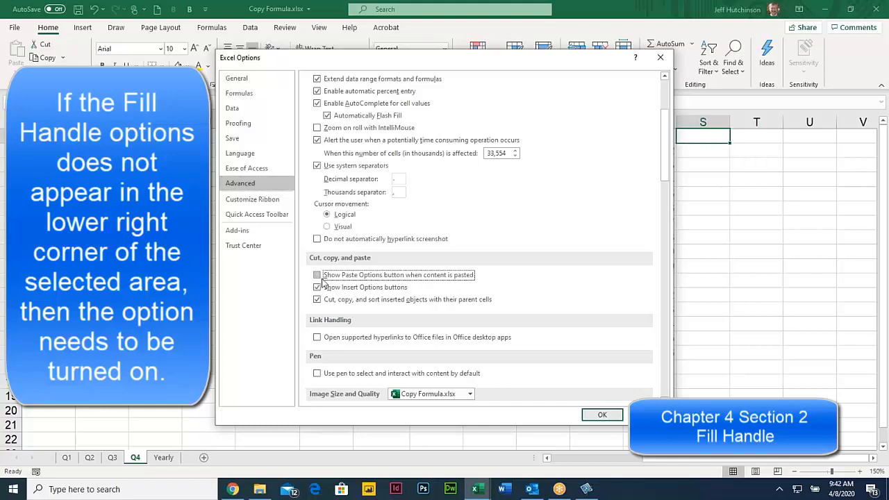
{"action": "left_click", "coordinate": [318, 276]}
Turn on "Show Quick Analysis options on selection" in the General Excel options and apply the settings.
{"action": "scroll", "coordinate": [482, 252], "scroll_direction": "up", "scroll_amount": 4}
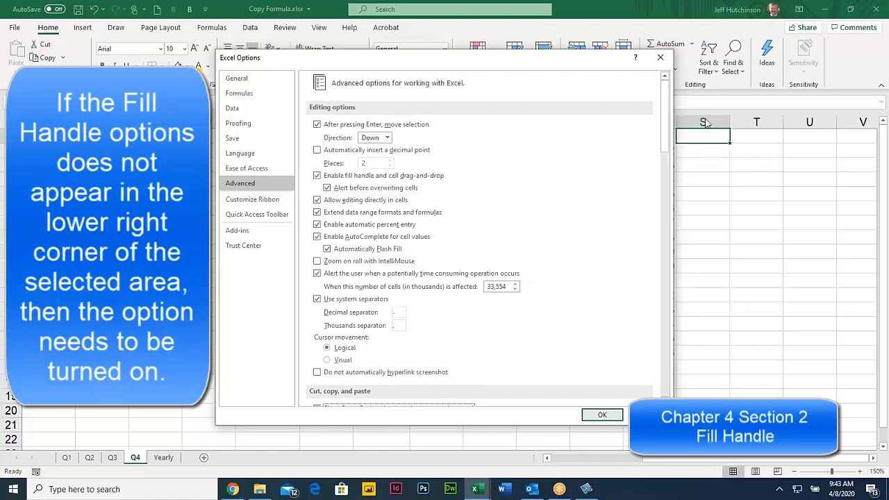
{"action": "left_click", "coordinate": [247, 93]}
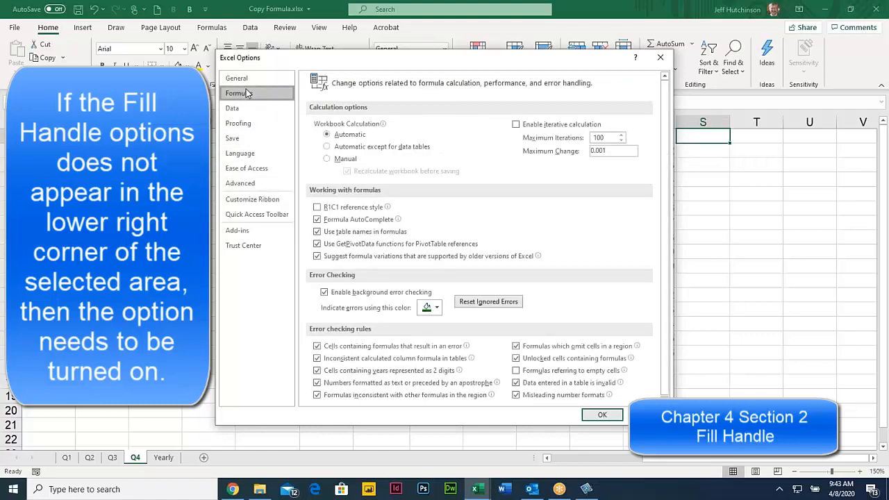
{"action": "left_click", "coordinate": [238, 78]}
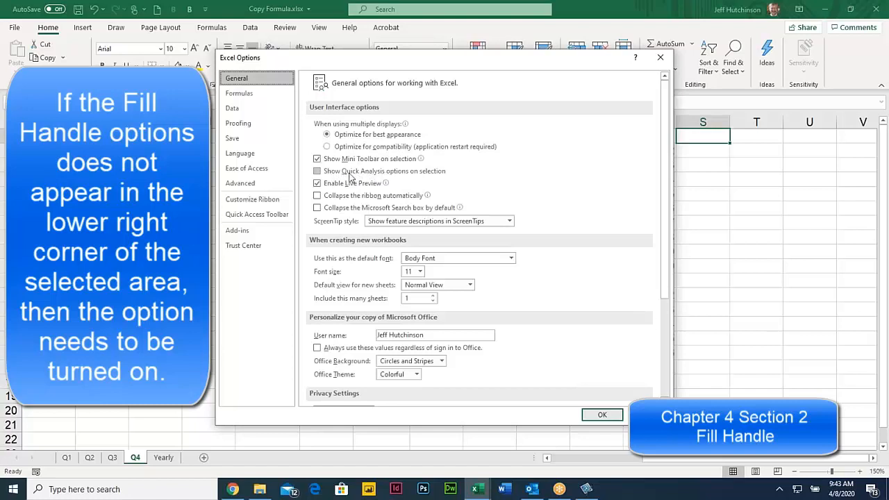
{"action": "left_click", "coordinate": [319, 173]}
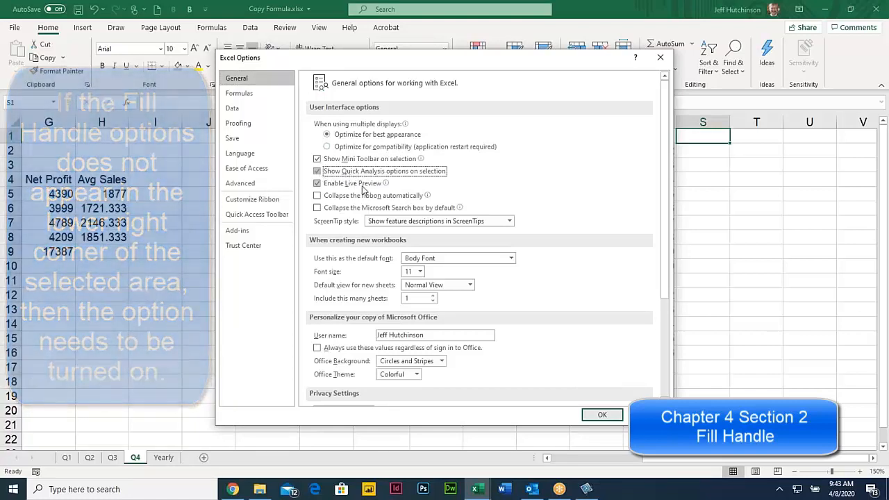
{"action": "left_click", "coordinate": [600, 416]}
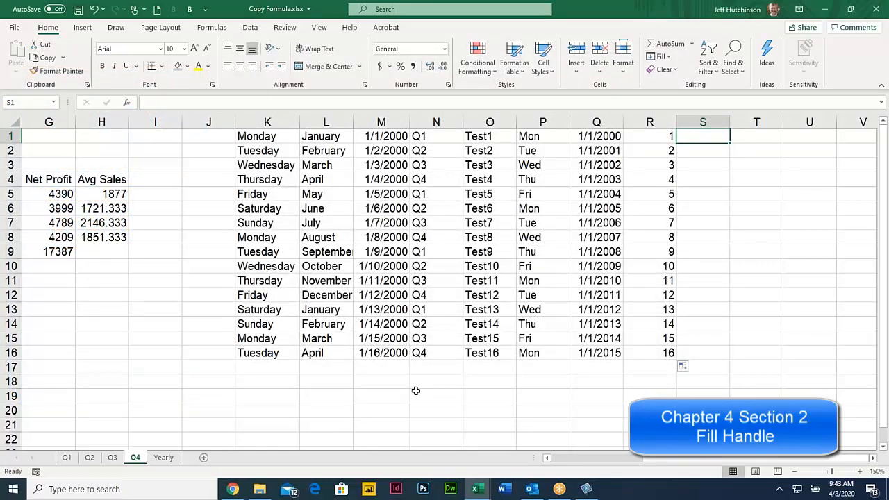
Select R9 through R16 and examine the Quick Analysis choices, then the Auto Fill options for the same range.
{"action": "left_click_drag", "start_coordinate": [653, 246], "coordinate": [665, 354]}
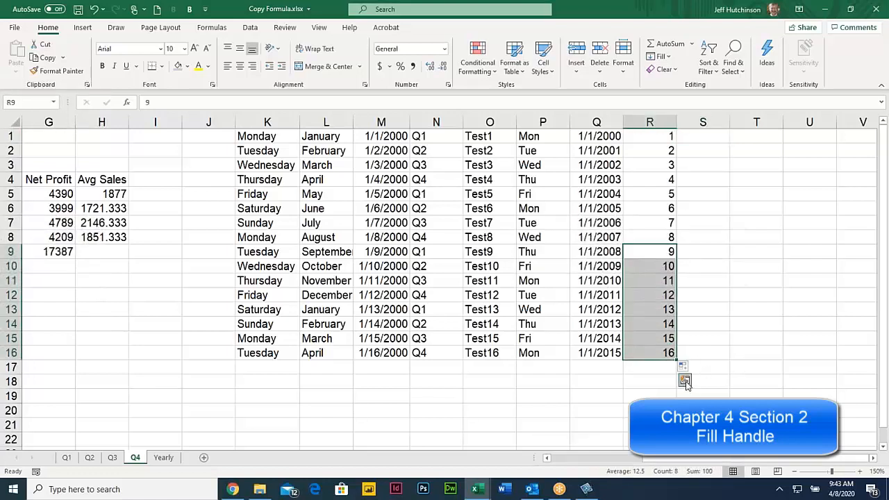
{"action": "left_click", "coordinate": [685, 381]}
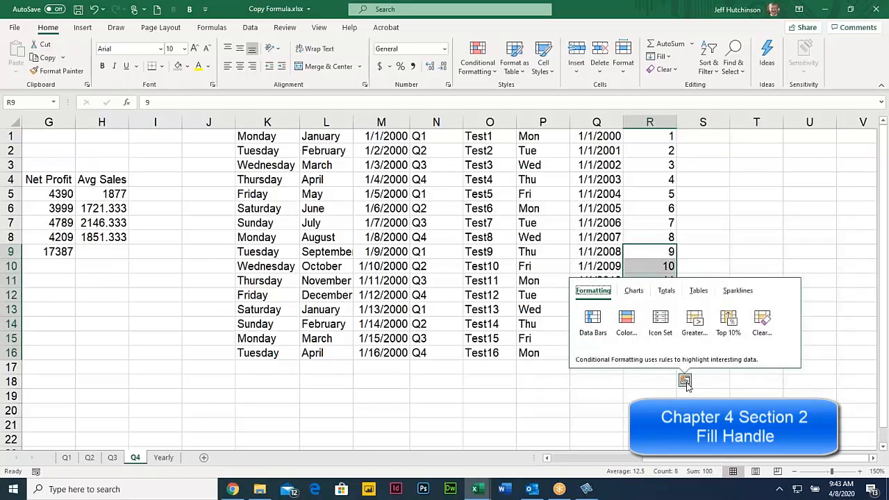
{"action": "left_click", "coordinate": [698, 233]}
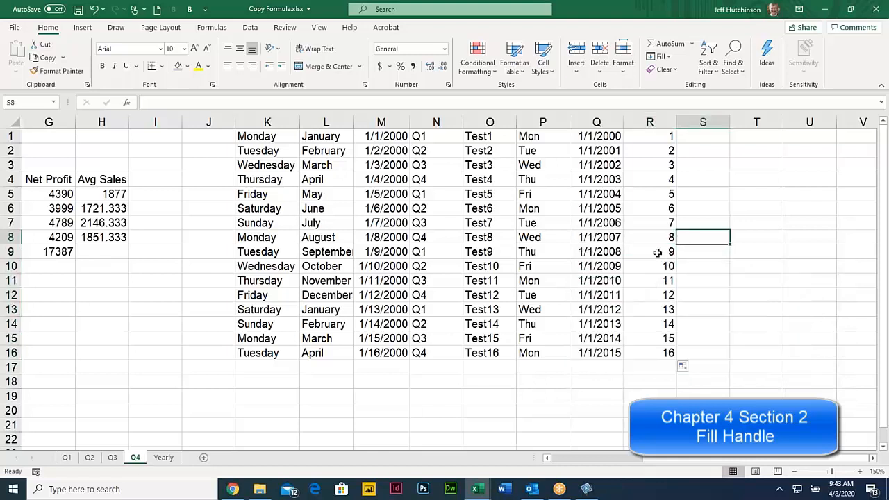
{"action": "left_click_drag", "start_coordinate": [657, 252], "coordinate": [666, 355]}
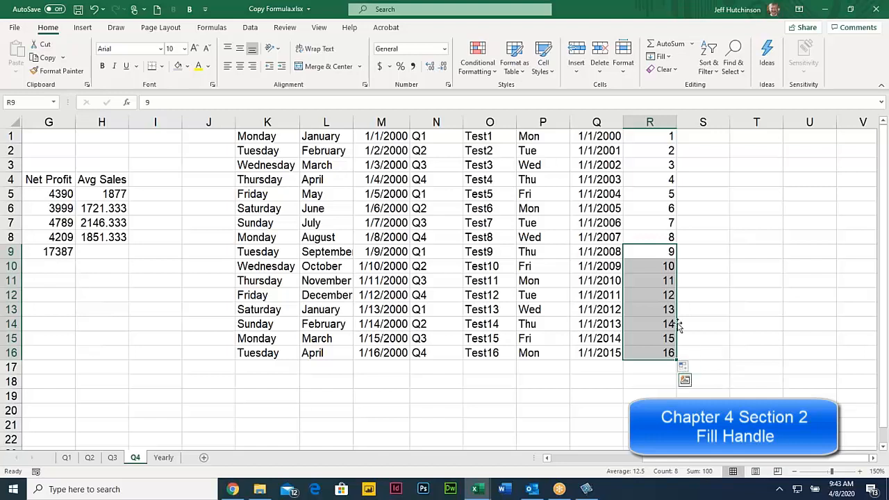
{"action": "left_click", "coordinate": [693, 368]}
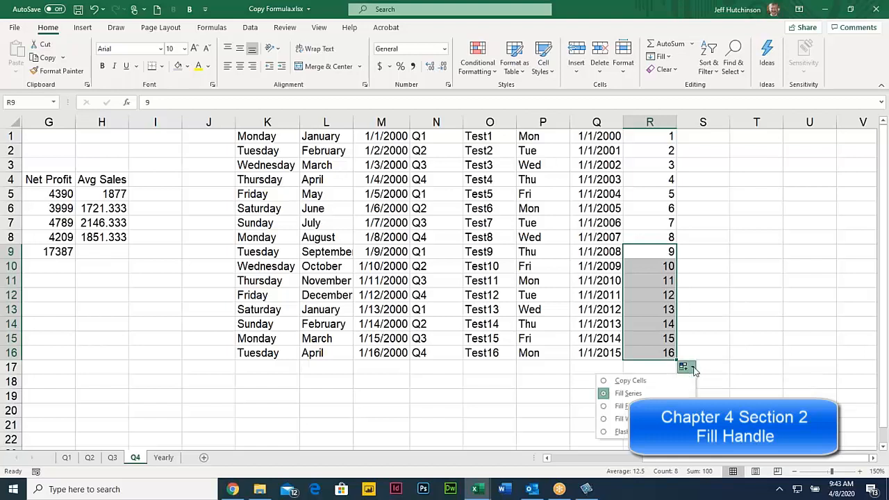
{"action": "left_click", "coordinate": [700, 210]}
Enter Mon in cell S1, bring up the fill choices for extending it through S18, and dismiss them without filling.
{"action": "left_click", "coordinate": [698, 136]}
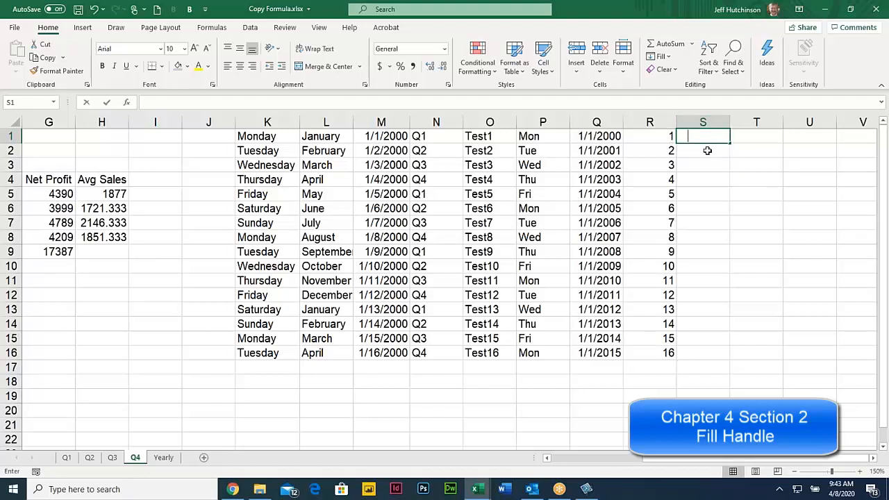
{"action": "type", "text": "Mon"}
{"action": "key", "text": "Return"}
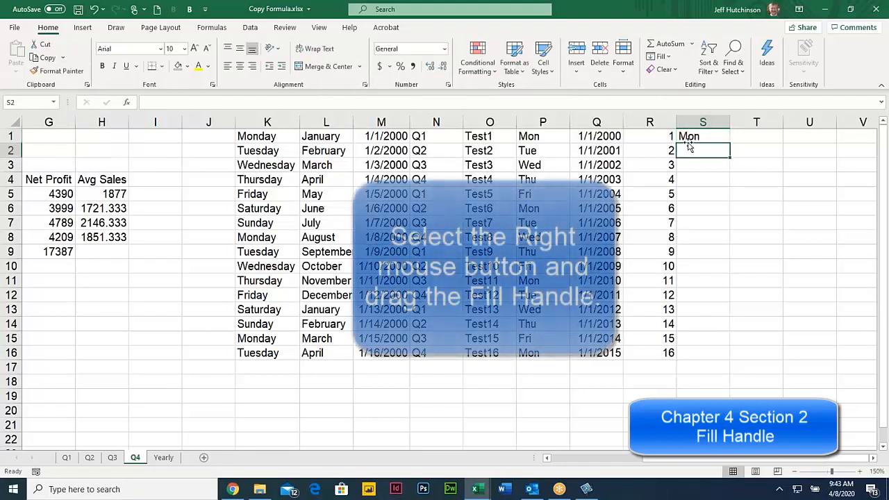
{"action": "left_click", "coordinate": [707, 136]}
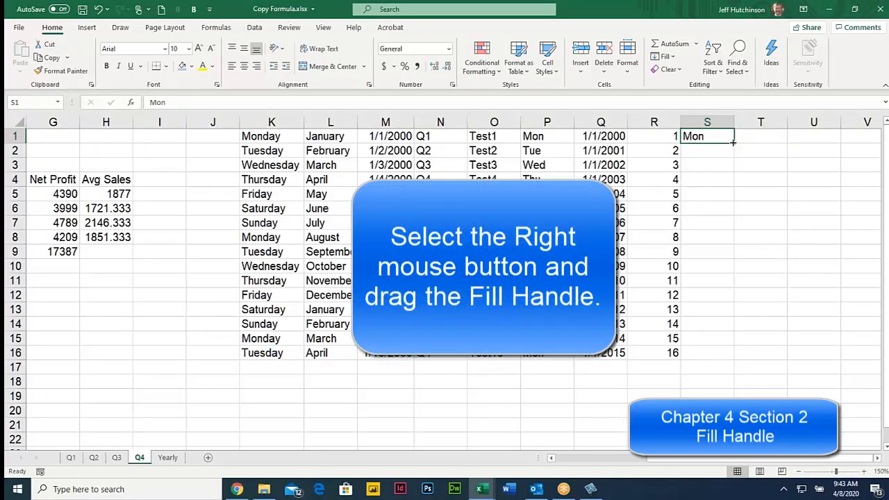
{"action": "left_click_drag", "start_coordinate": [729, 143], "coordinate": [729, 386]}
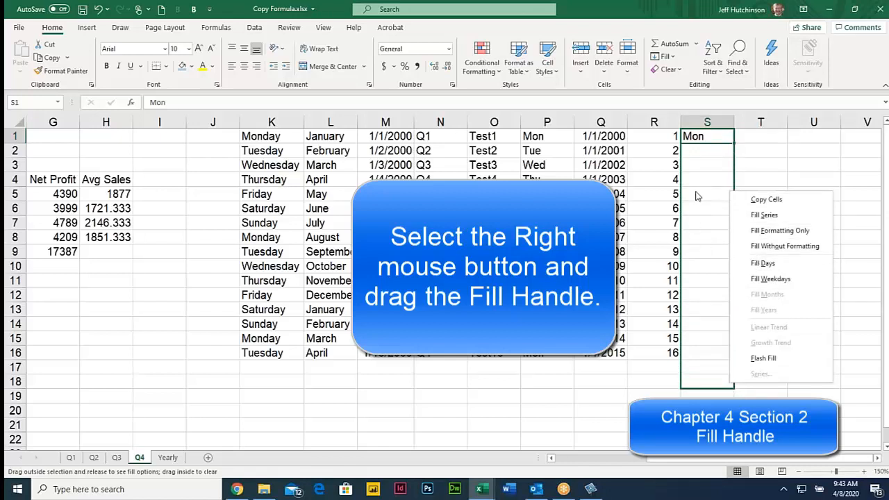
{"action": "left_click", "coordinate": [710, 137]}
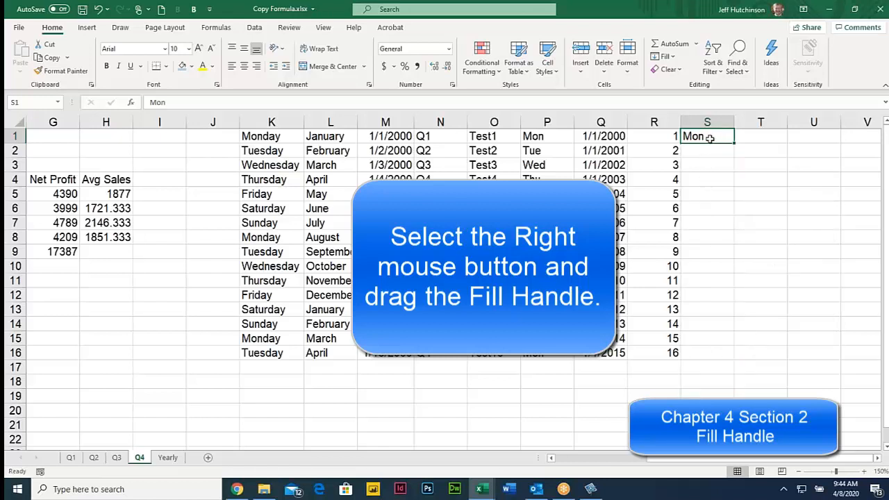
Bring up the fill choices for S1 through S15 again, dismiss them, and clear cell S1.
{"action": "left_click_drag", "start_coordinate": [733, 141], "coordinate": [743, 340]}
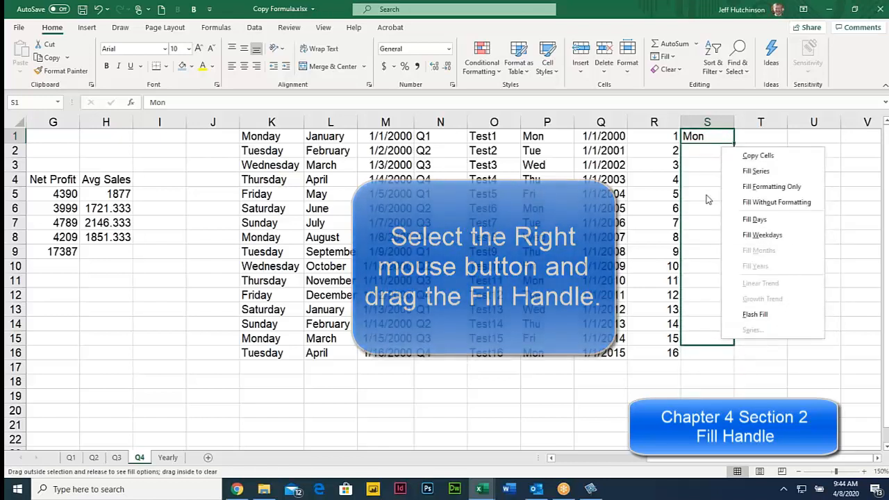
{"action": "left_click", "coordinate": [693, 142]}
{"action": "left_click", "coordinate": [759, 137]}
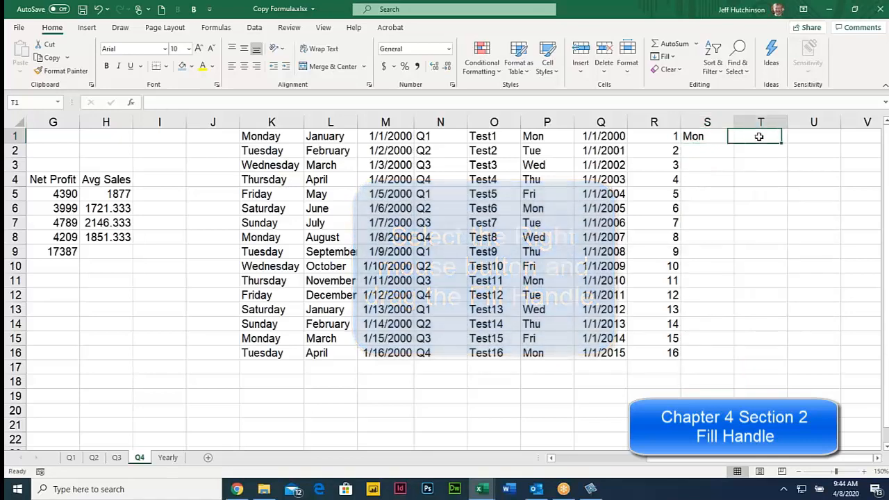
{"action": "left_click", "coordinate": [706, 136]}
{"action": "key", "text": "Delete"}
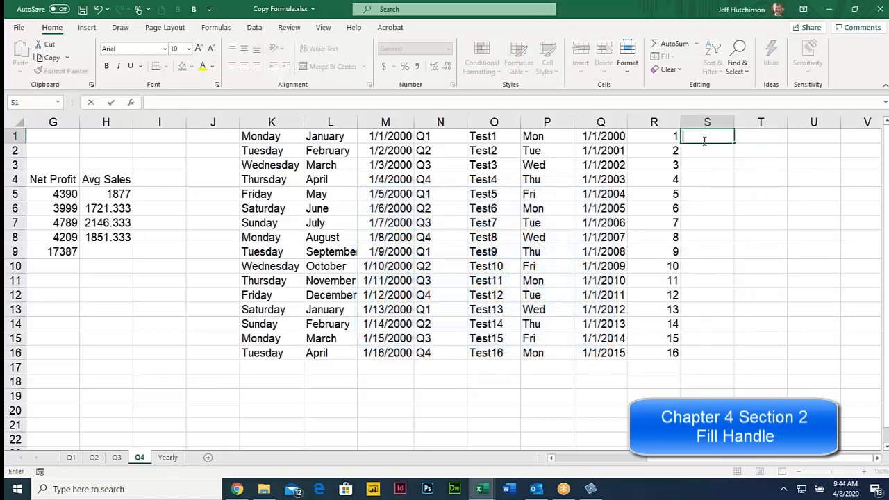
{"action": "left_click", "coordinate": [695, 188]}
Enter 100 in cell S1 and 200 in S2, and extend the two-cell pattern down through S17.
{"action": "left_click", "coordinate": [704, 138]}
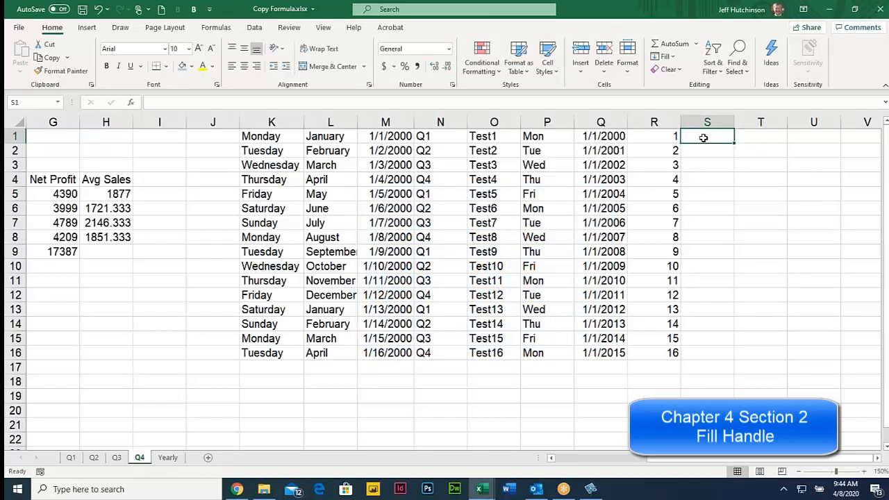
{"action": "type", "text": "100"}
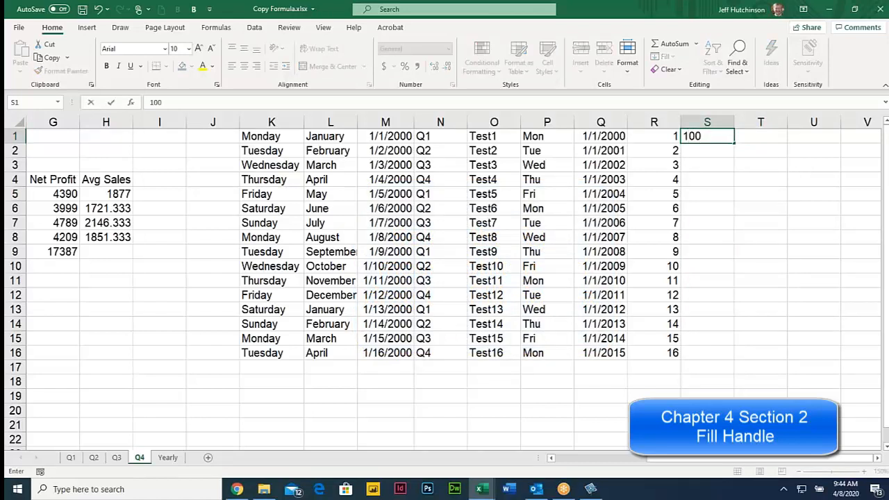
{"action": "key", "text": "Return"}
{"action": "type", "text": "200"}
{"action": "key", "text": "Return"}
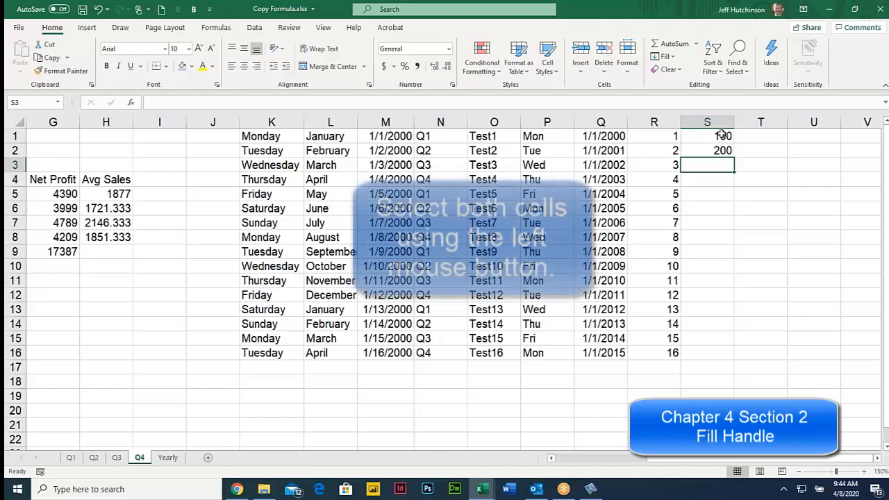
{"action": "left_click_drag", "start_coordinate": [721, 136], "coordinate": [722, 145]}
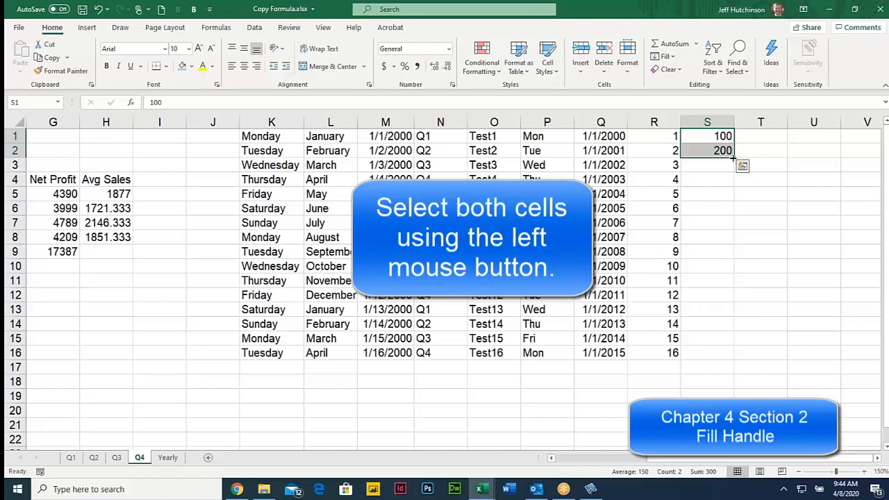
{"action": "left_click_drag", "start_coordinate": [732, 158], "coordinate": [738, 375]}
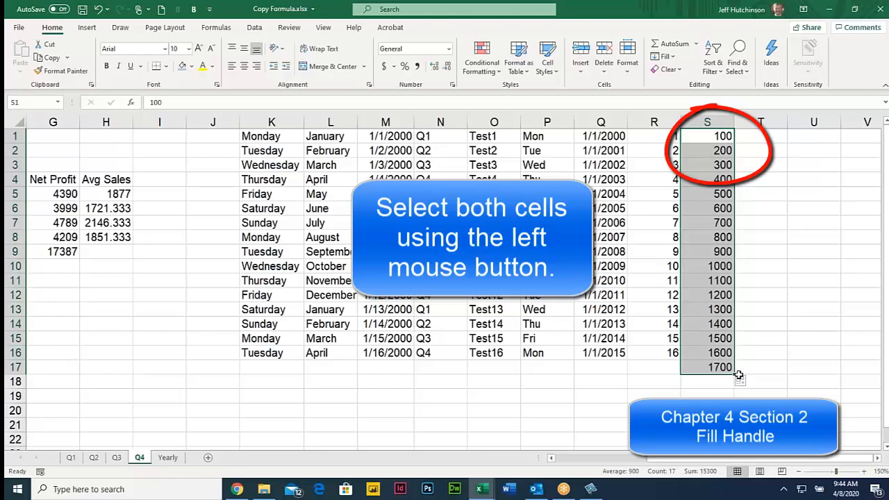
Enter 0 in cell T1 and 5 in T2, and extend both cells as a series down through T17.
{"action": "left_click", "coordinate": [760, 137]}
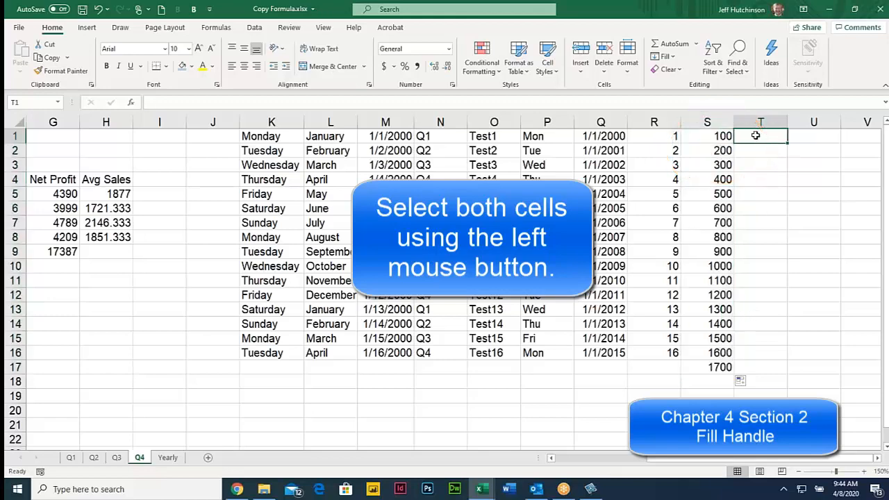
{"action": "type", "text": "0"}
{"action": "key", "text": "Return"}
{"action": "type", "text": "5"}
{"action": "key", "text": "Return"}
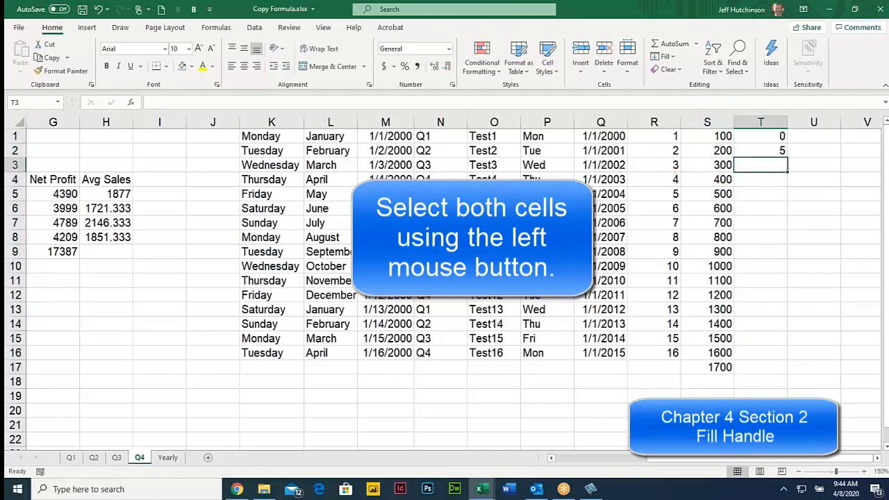
{"action": "left_click_drag", "start_coordinate": [781, 135], "coordinate": [789, 374]}
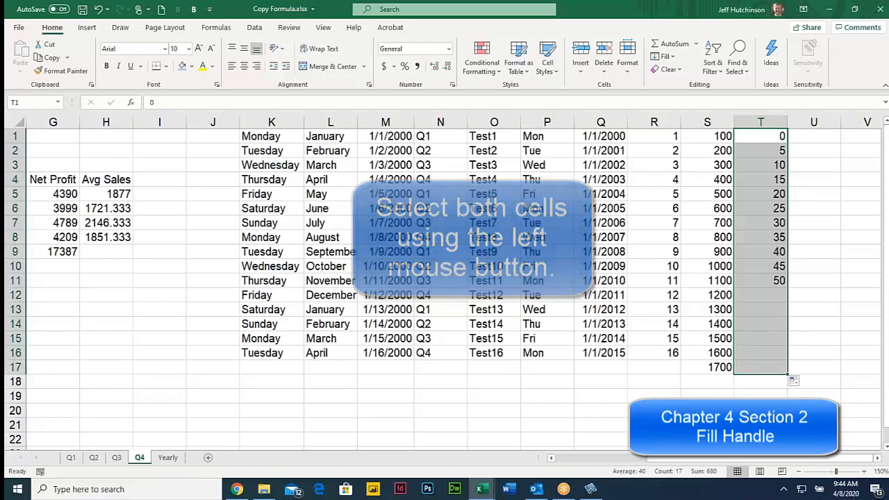
Enter 99 in cell U1 and 98 in U2, and fill the descending series down through U16.
{"action": "left_click", "coordinate": [878, 459]}
{"action": "left_click", "coordinate": [878, 458]}
{"action": "left_click", "coordinate": [877, 458]}
{"action": "left_click", "coordinate": [878, 459]}
{"action": "left_click", "coordinate": [878, 458]}
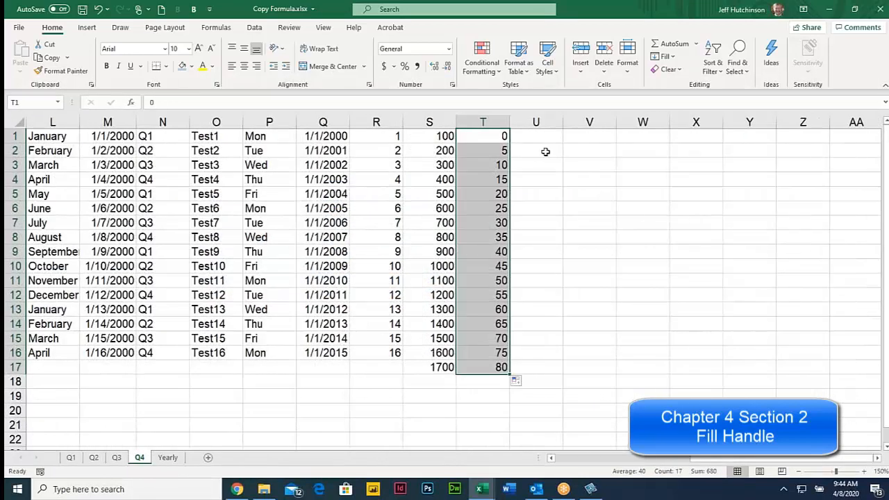
{"action": "left_click", "coordinate": [549, 138]}
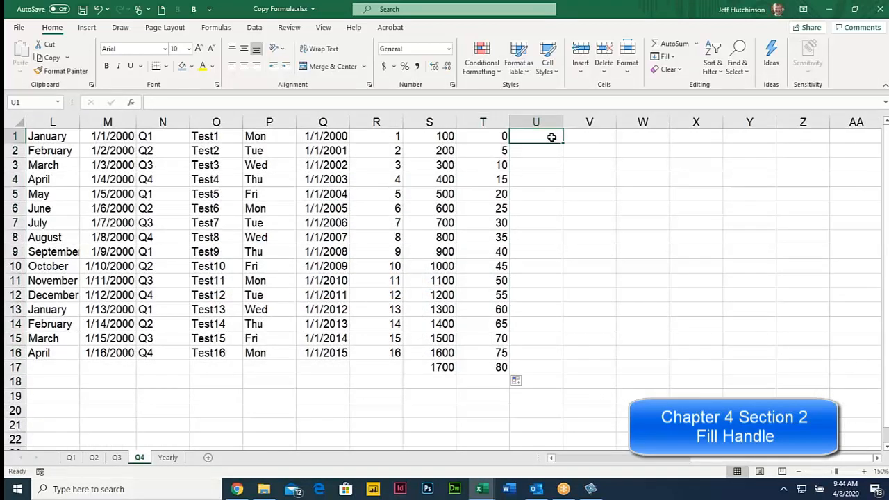
{"action": "type", "text": "99"}
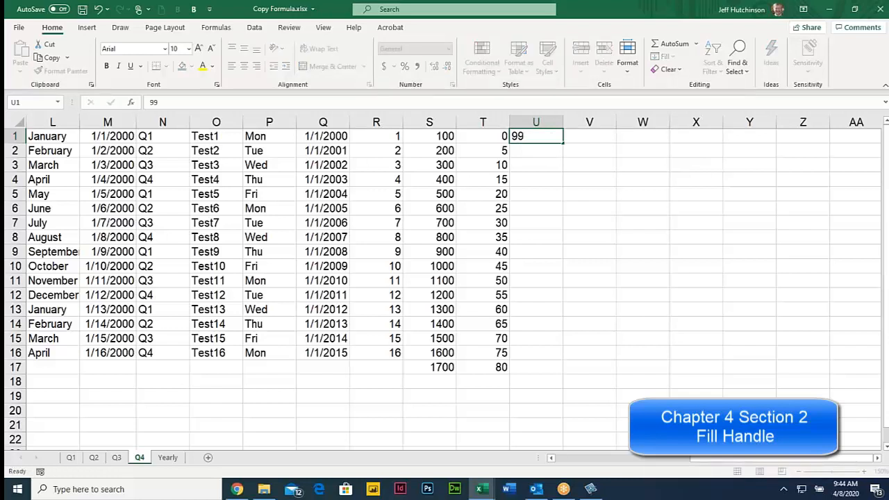
{"action": "key", "text": "Return"}
{"action": "type", "text": "98"}
{"action": "key", "text": "Return"}
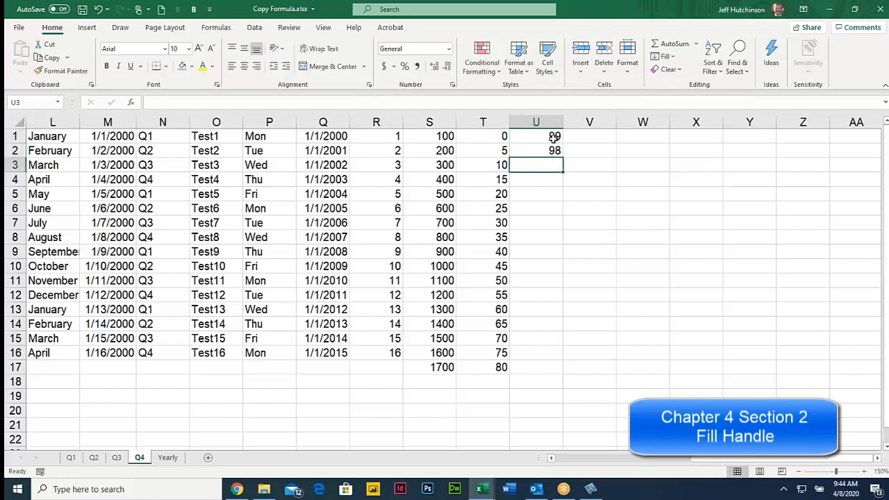
{"action": "left_click_drag", "start_coordinate": [555, 138], "coordinate": [554, 150]}
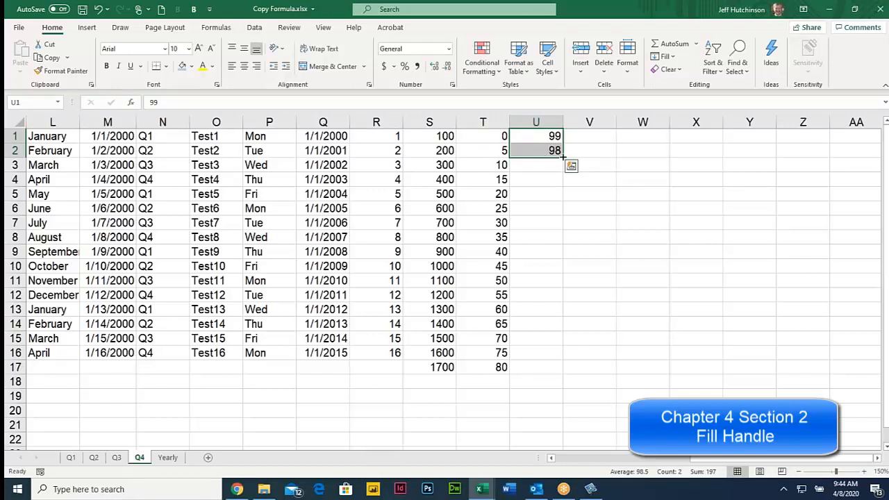
{"action": "left_click_drag", "start_coordinate": [563, 157], "coordinate": [567, 365]}
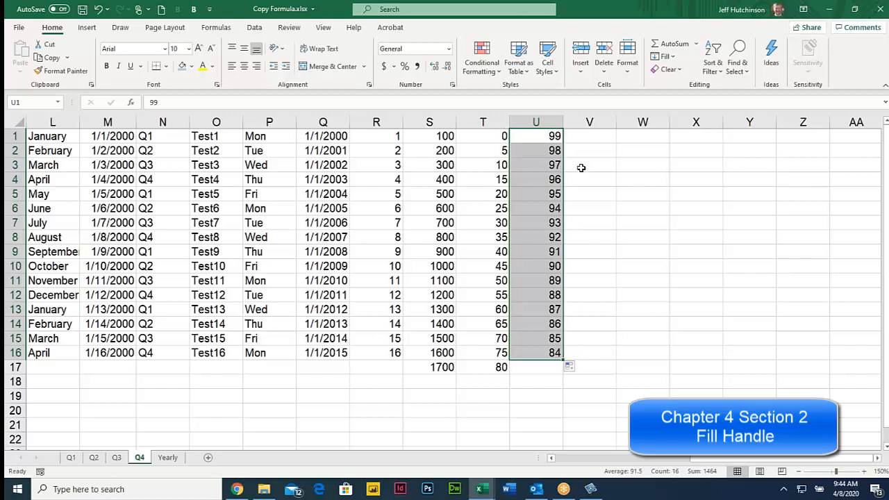
Enter Mon in cell V1 and Wed in V2, and extend the every-other-day pattern down through V15.
{"action": "left_click", "coordinate": [585, 136]}
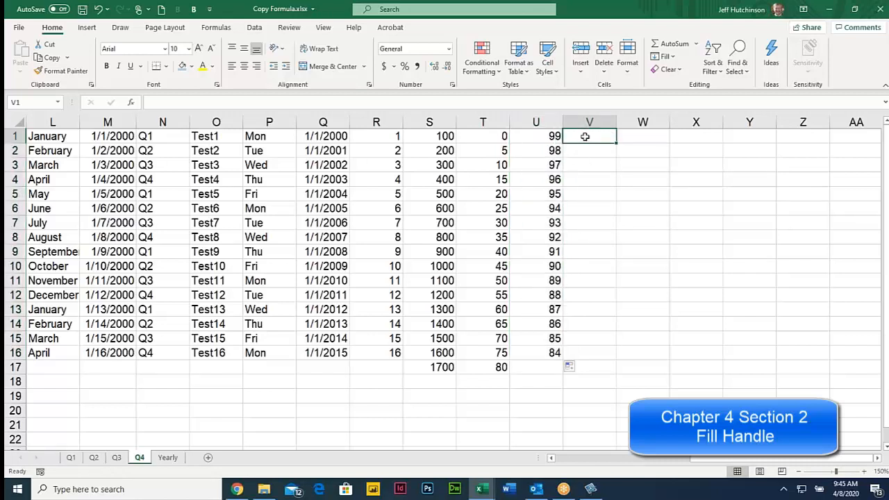
{"action": "type", "text": "Mon"}
{"action": "key", "text": "Return"}
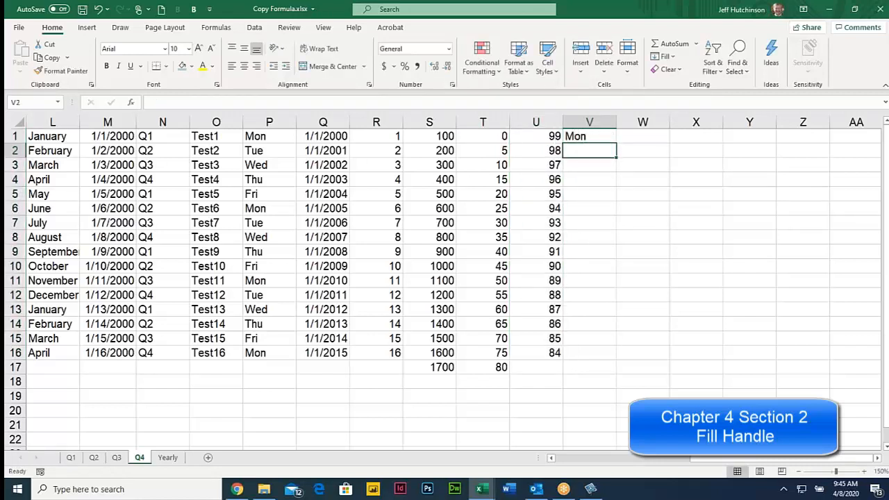
{"action": "type", "text": "We"}
{"action": "key", "text": "Return"}
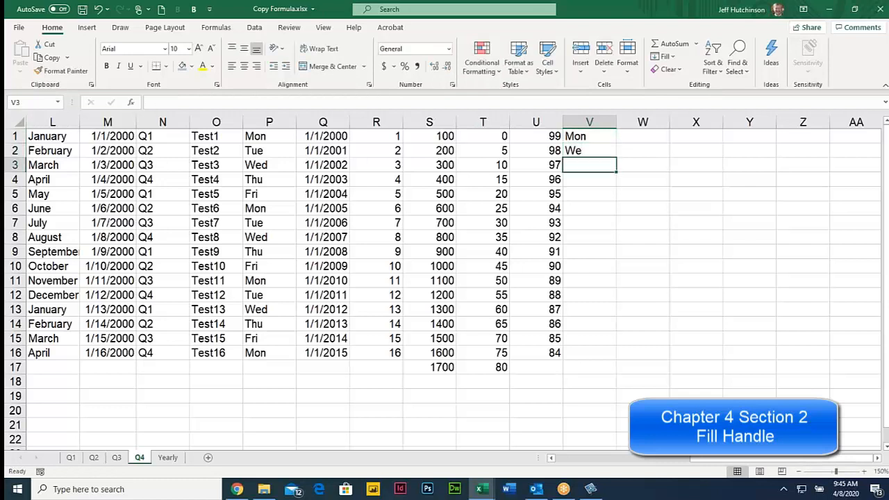
{"action": "left_click", "coordinate": [594, 150]}
{"action": "double_click", "coordinate": [594, 150]}
{"action": "type", "text": "d"}
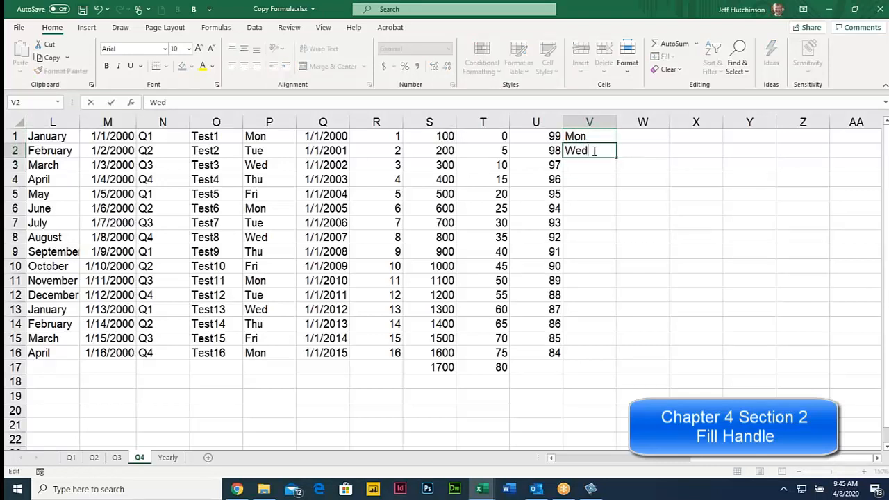
{"action": "key", "text": "Return"}
{"action": "left_click_drag", "start_coordinate": [614, 137], "coordinate": [616, 346]}
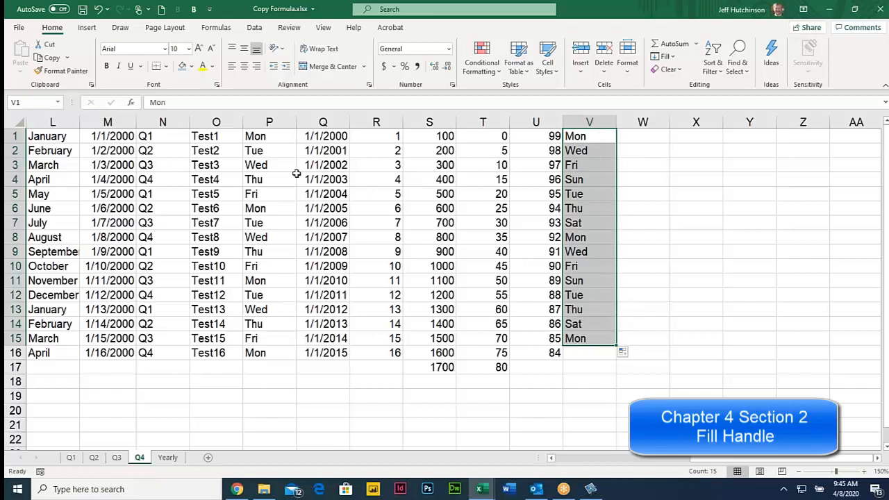
{"action": "left_click", "coordinate": [453, 180]}
{"action": "left_click_drag", "start_coordinate": [572, 166], "coordinate": [353, 167]}
{"action": "left_click", "coordinate": [268, 167]}
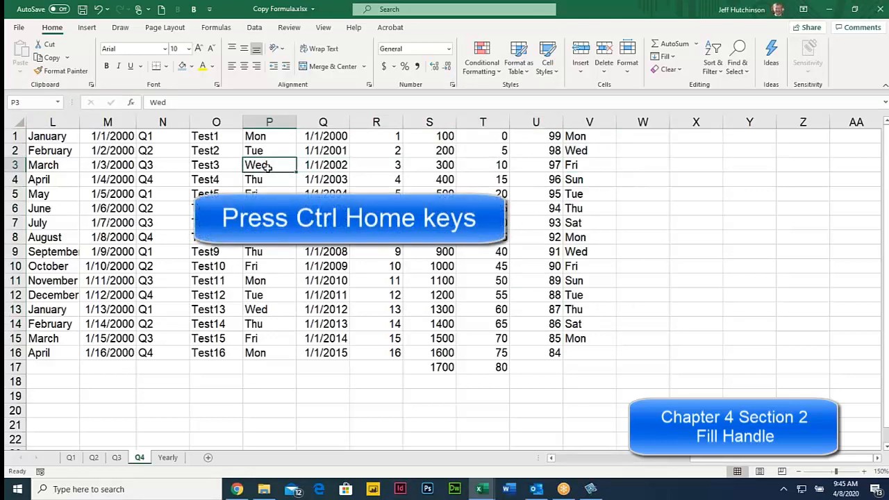
Return to the start of the Q4 sheet and copy the sales table A4:H9 down to A15:H20, keeping the original.
{"action": "key", "text": "ctrl+Home"}
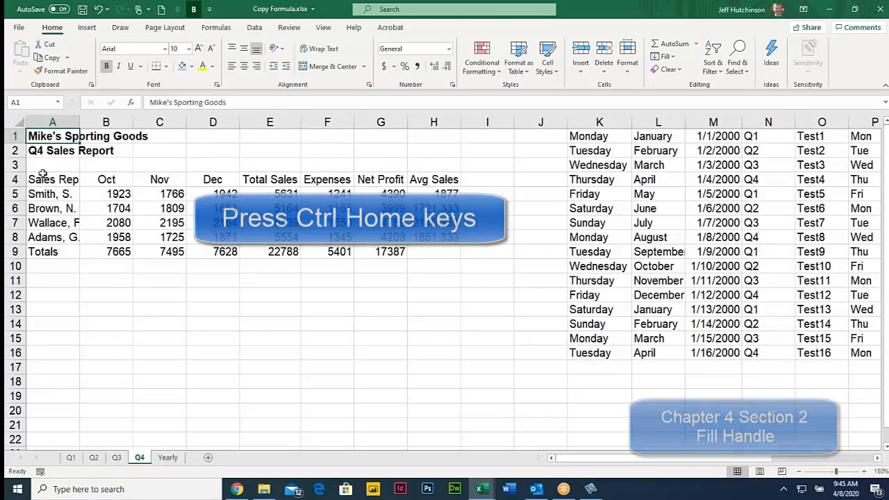
{"action": "left_click_drag", "start_coordinate": [41, 180], "coordinate": [433, 251]}
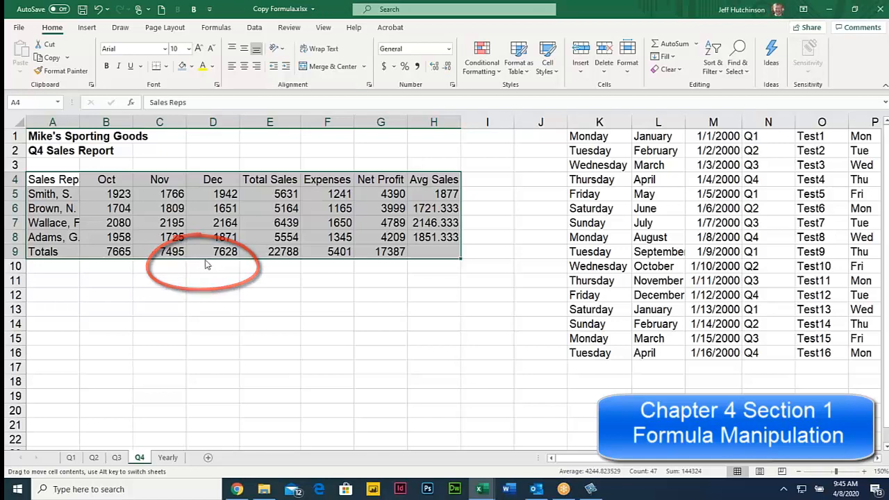
{"action": "left_click_drag", "start_coordinate": [206, 262], "coordinate": [225, 254]}
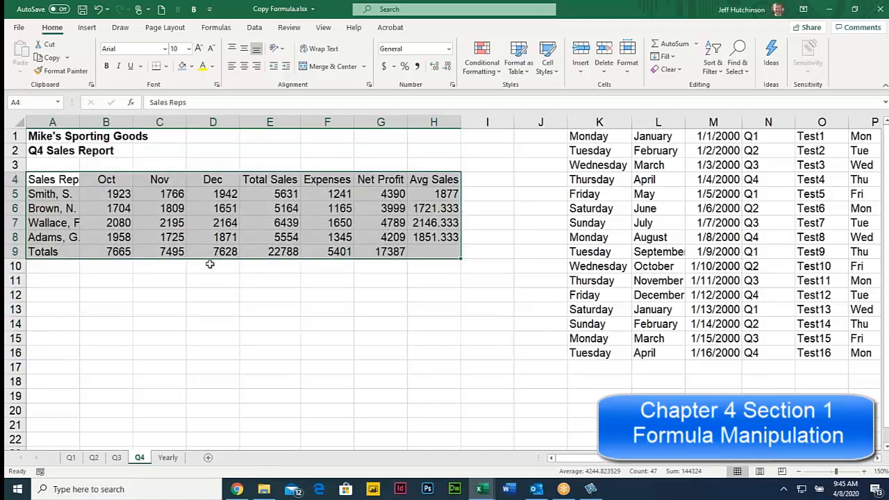
{"action": "mouse_move", "coordinate": [208, 261]}
{"action": "left_mouse_down"}
{"action": "mouse_move", "coordinate": [226, 283]}
{"action": "mouse_move", "coordinate": [228, 366]}
{"action": "mouse_move", "coordinate": [218, 355]}
{"action": "mouse_move", "coordinate": [242, 242]}
{"action": "mouse_move", "coordinate": [218, 257]}
{"action": "mouse_move", "coordinate": [308, 259]}
{"action": "mouse_move", "coordinate": [337, 274]}
{"action": "mouse_move", "coordinate": [209, 256]}
{"action": "mouse_move", "coordinate": [207, 280]}
{"action": "mouse_move", "coordinate": [208, 255]}
{"action": "left_mouse_up"}
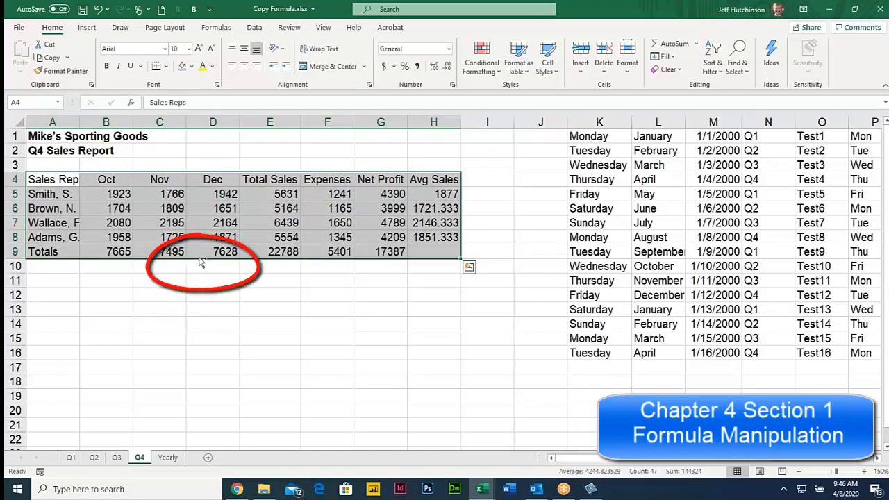
{"action": "left_click_drag", "start_coordinate": [199, 264], "coordinate": [178, 403]}
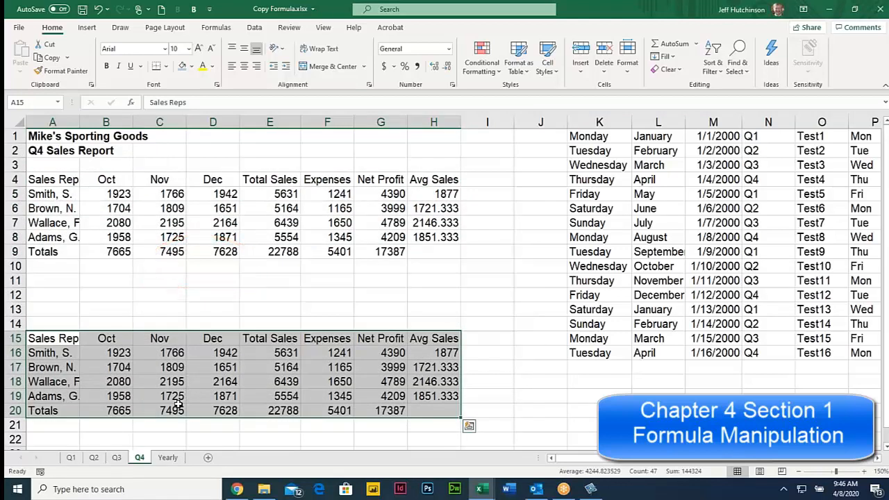
Switch to the Excel365 Level1 PDF in Chrome and review topics 4.1 to 4.3 on copy, paste, cut and drag-and-drop.
{"action": "left_click", "coordinate": [237, 490]}
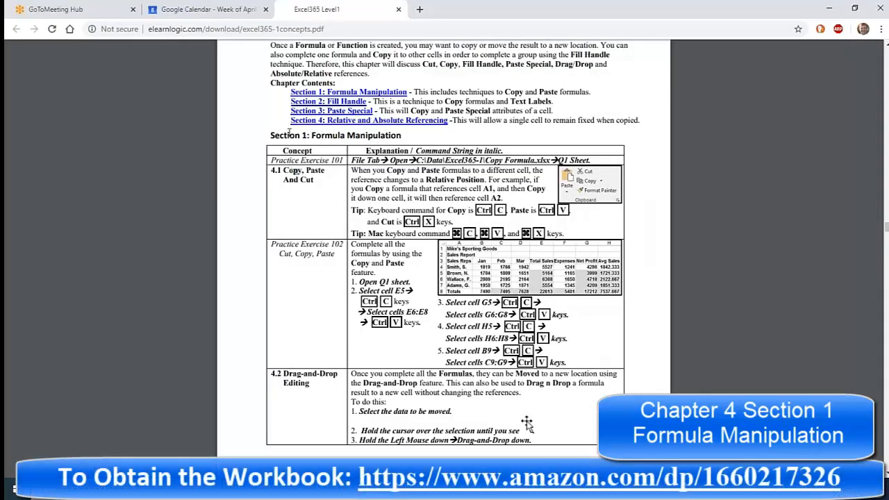
{"action": "left_click_drag", "start_coordinate": [289, 132], "coordinate": [463, 207]}
{"action": "left_click_drag", "start_coordinate": [284, 376], "coordinate": [313, 388]}
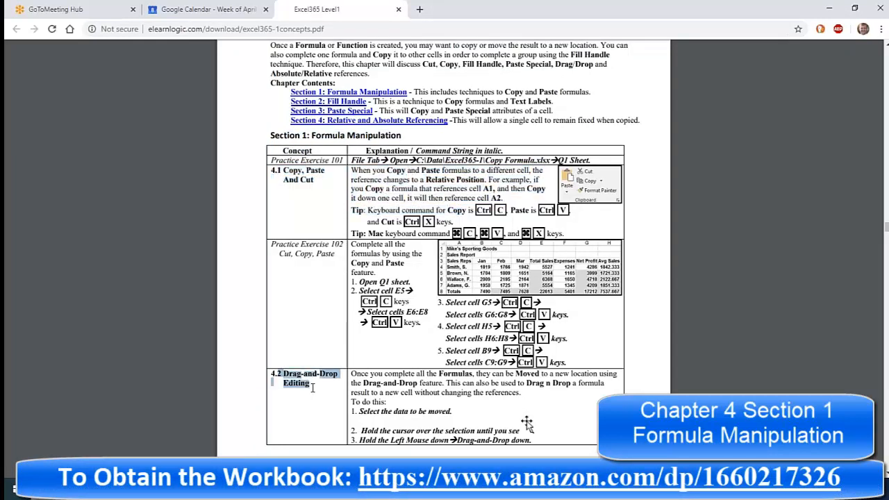
{"action": "left_click_drag", "start_coordinate": [373, 388], "coordinate": [465, 393]}
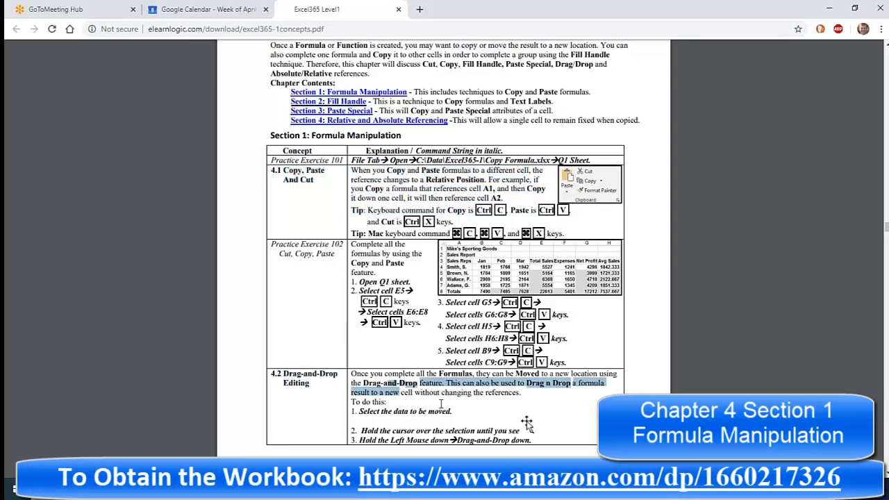
{"action": "left_click", "coordinate": [401, 350]}
{"action": "scroll", "coordinate": [399, 349], "scroll_direction": "down", "scroll_amount": 5}
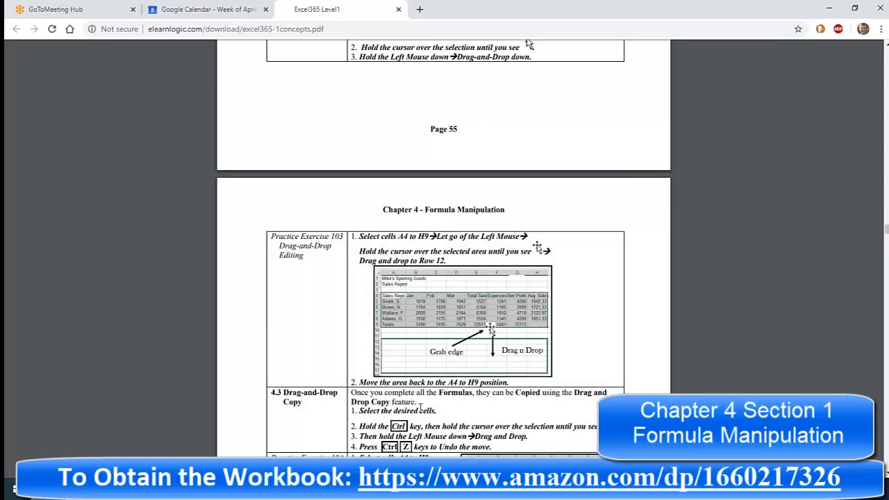
{"action": "scroll", "coordinate": [419, 410], "scroll_direction": "down", "scroll_amount": 3}
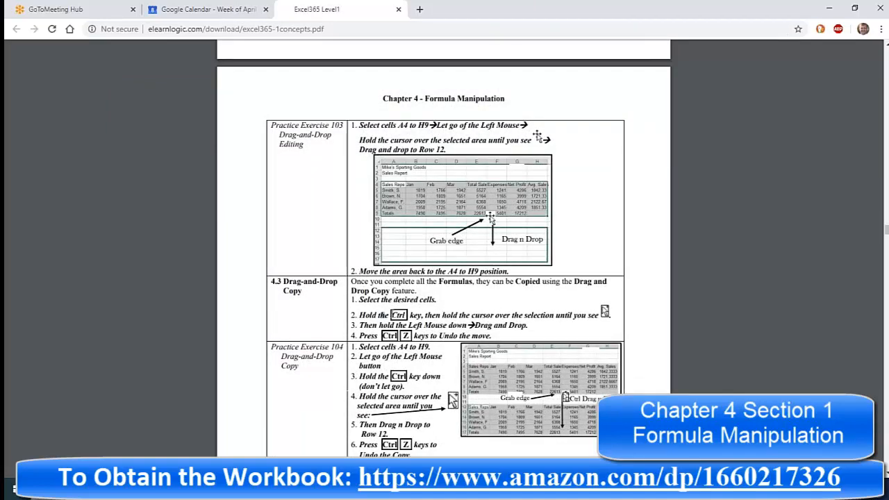
{"action": "left_click_drag", "start_coordinate": [379, 315], "coordinate": [425, 316]}
{"action": "left_click", "coordinate": [413, 384]}
Review the workbook's Move Formula Reference exercise and topics 4.4 Undo/Redo, 4.5 Multiple Cells and 4.6 Inconsistent Formula.
{"action": "scroll", "coordinate": [415, 385], "scroll_direction": "down", "scroll_amount": 3}
{"action": "scroll", "coordinate": [414, 385], "scroll_direction": "down", "scroll_amount": 6}
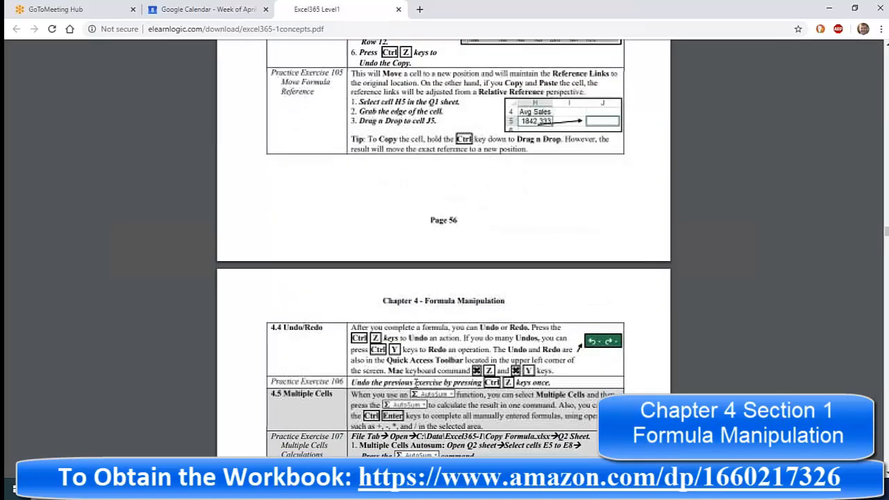
{"action": "left_click_drag", "start_coordinate": [310, 220], "coordinate": [553, 262]}
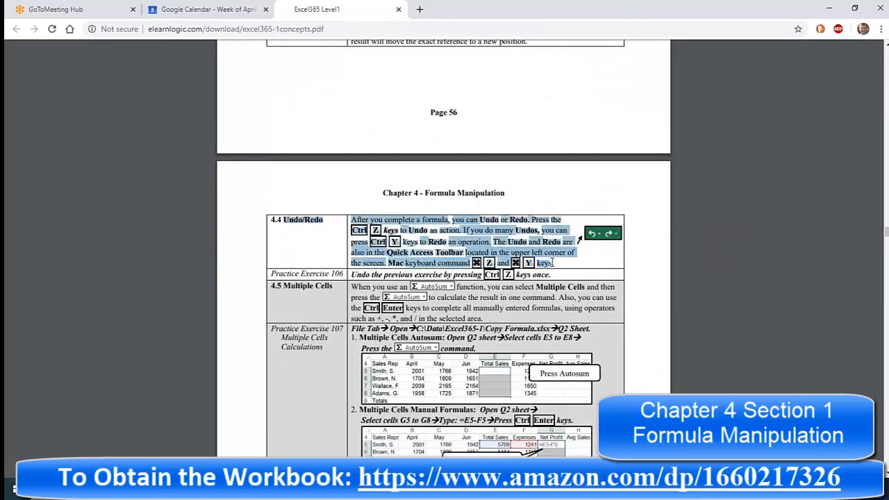
{"action": "left_click", "coordinate": [353, 225]}
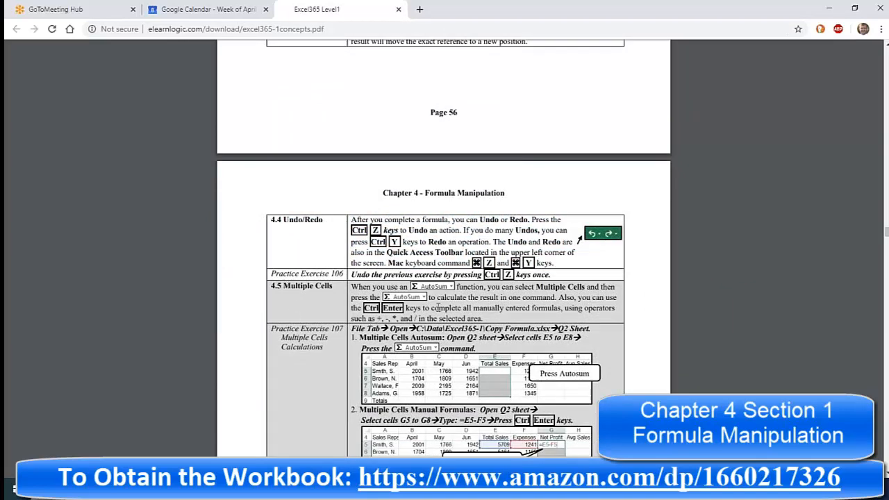
{"action": "scroll", "coordinate": [375, 234], "scroll_direction": "down", "scroll_amount": 3}
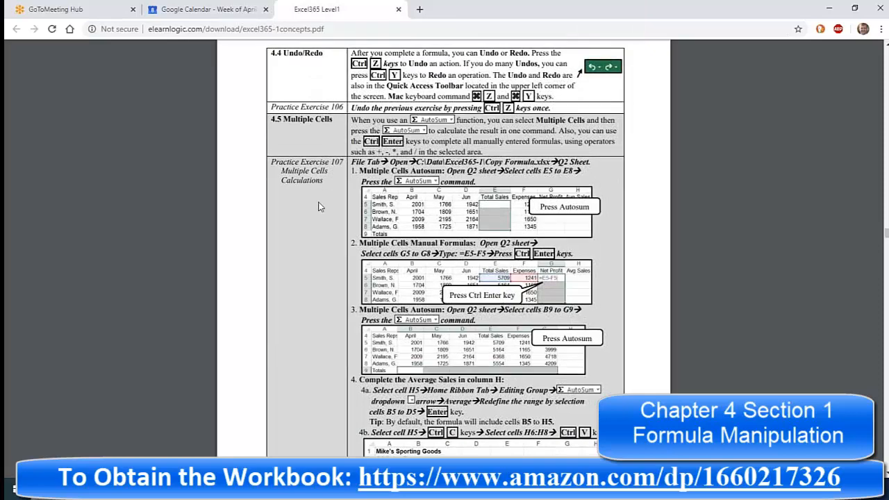
{"action": "scroll", "coordinate": [363, 271], "scroll_direction": "down", "scroll_amount": 8}
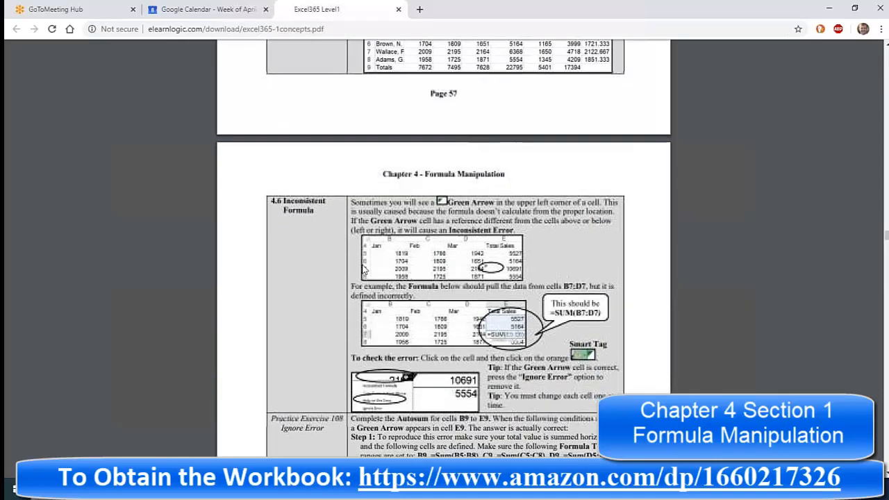
Examine Section 2's topics 4.7 Fill Down Formulas and 4.8 Fill Handle Formulas, including the Q4 sheet exercise steps.
{"action": "scroll", "coordinate": [363, 267], "scroll_direction": "down", "scroll_amount": 11}
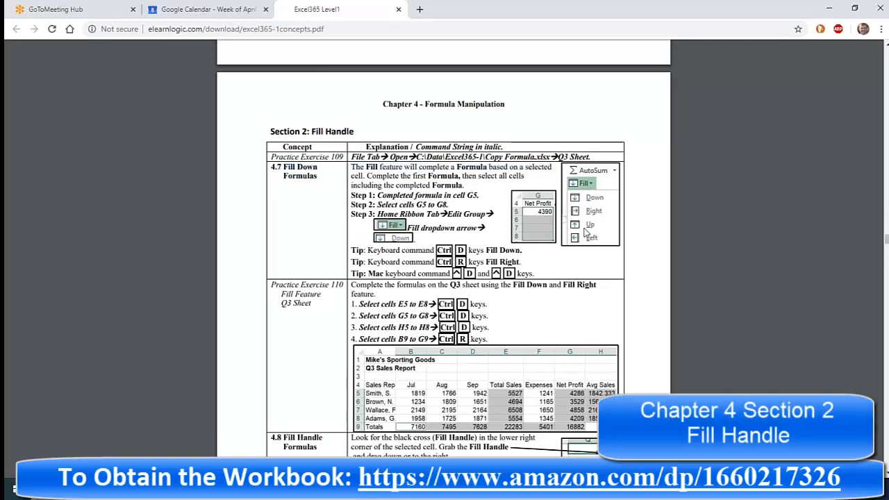
{"action": "scroll", "coordinate": [391, 298], "scroll_direction": "down", "scroll_amount": 2}
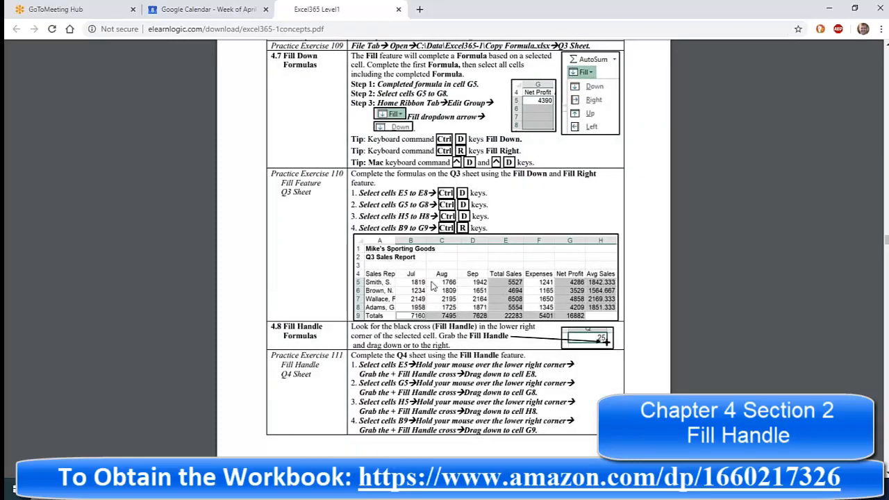
{"action": "scroll", "coordinate": [382, 264], "scroll_direction": "down", "scroll_amount": 2}
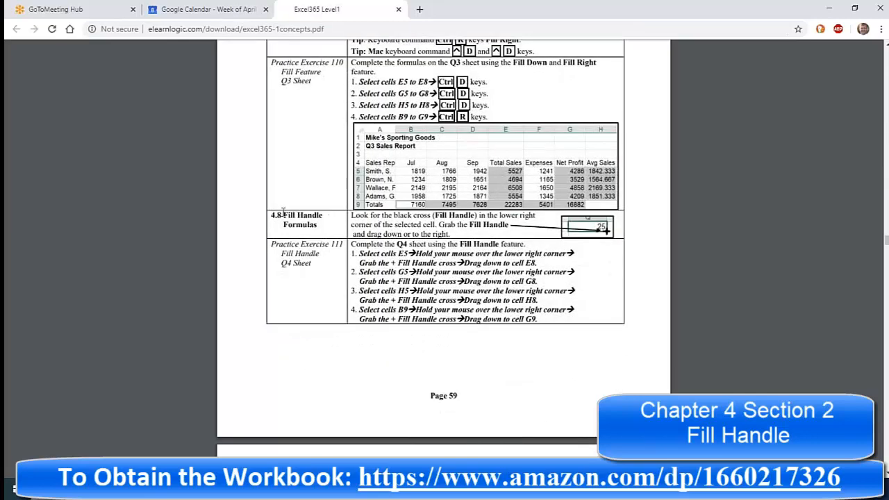
{"action": "left_click_drag", "start_coordinate": [283, 214], "coordinate": [609, 232]}
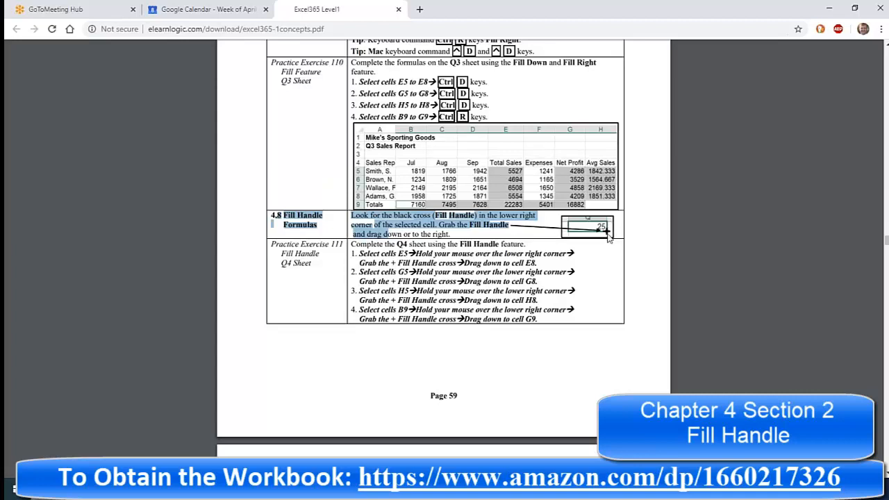
{"action": "left_click", "coordinate": [410, 171]}
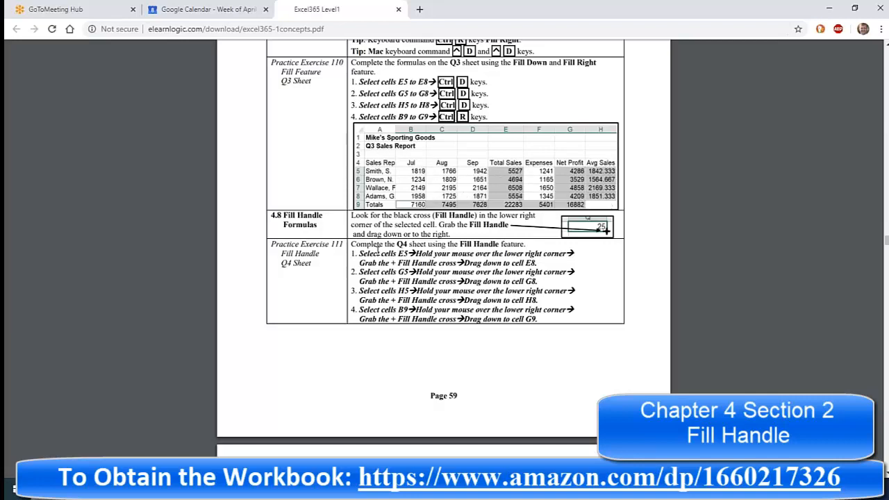
{"action": "left_click_drag", "start_coordinate": [378, 251], "coordinate": [557, 316]}
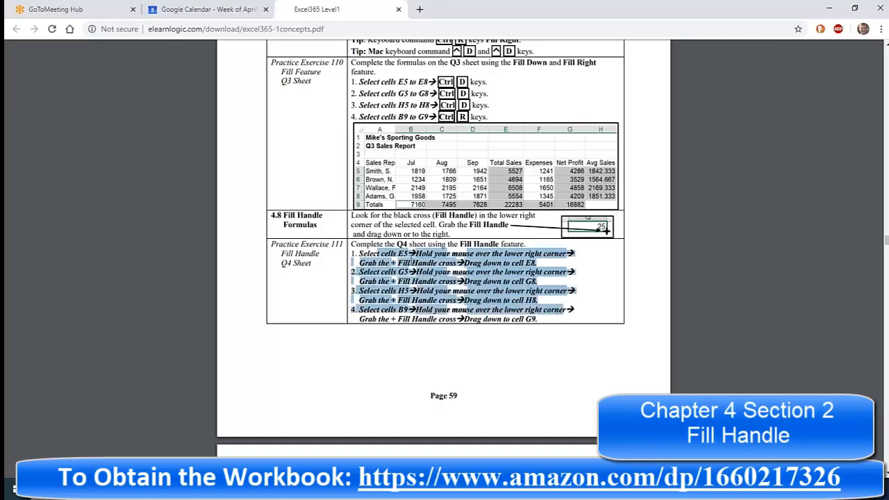
Read topics 4.9 Double Click and 4.10 Fill Handle Text, including the Yearly sheet exercise and Student Project J.
{"action": "scroll", "coordinate": [413, 263], "scroll_direction": "down", "scroll_amount": 3}
{"action": "scroll", "coordinate": [413, 264], "scroll_direction": "down", "scroll_amount": 3}
{"action": "scroll", "coordinate": [413, 264], "scroll_direction": "up", "scroll_amount": 1}
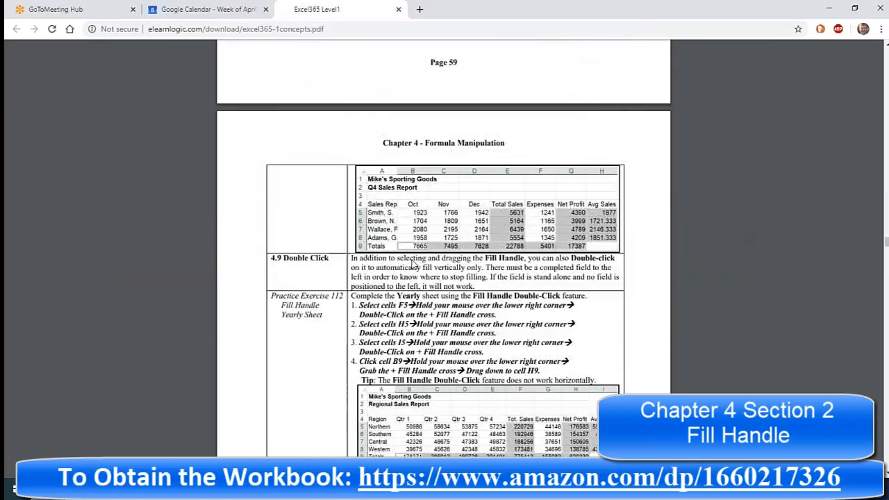
{"action": "scroll", "coordinate": [414, 263], "scroll_direction": "down", "scroll_amount": 3}
{"action": "left_click_drag", "start_coordinate": [272, 147], "coordinate": [471, 185]}
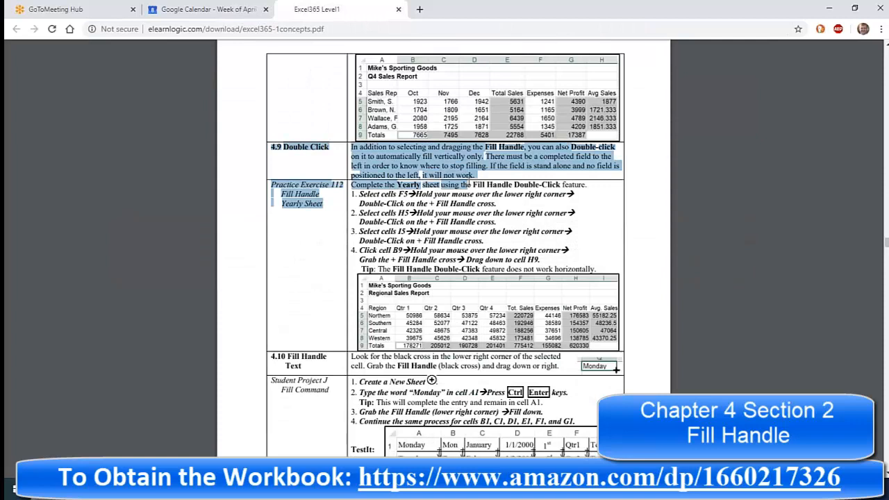
{"action": "left_click", "coordinate": [471, 181]}
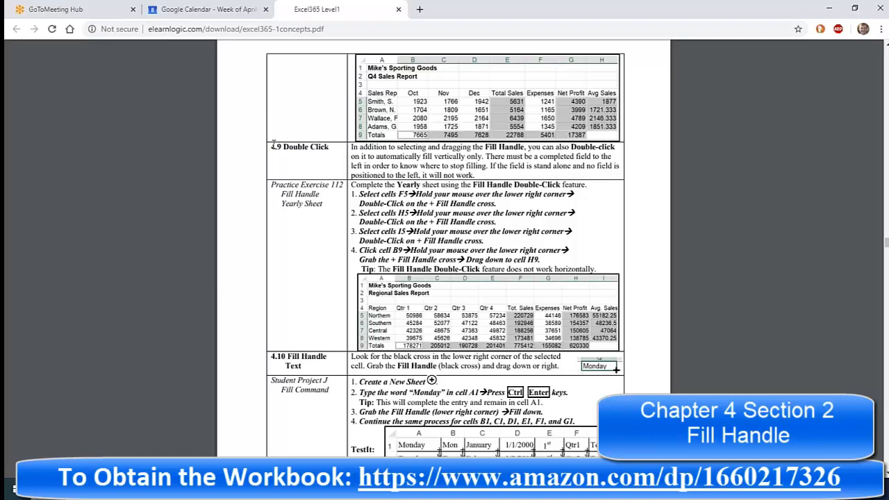
{"action": "left_click_drag", "start_coordinate": [269, 147], "coordinate": [458, 176]}
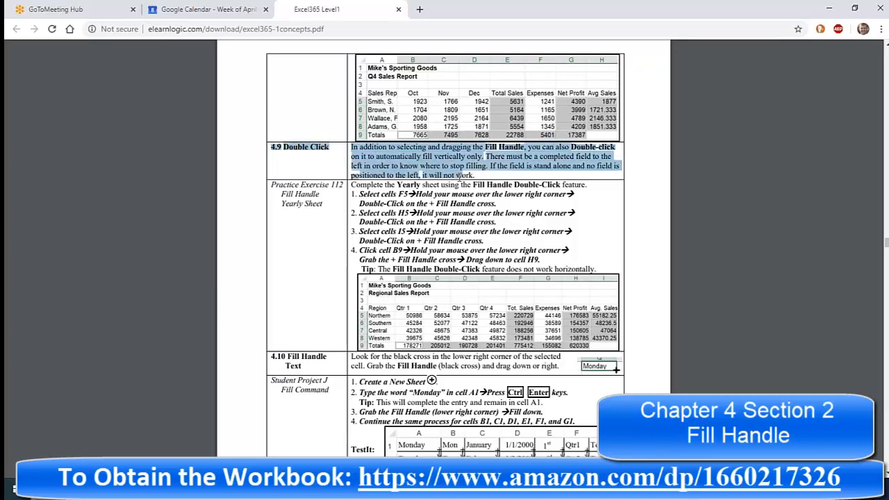
{"action": "left_click", "coordinate": [308, 150]}
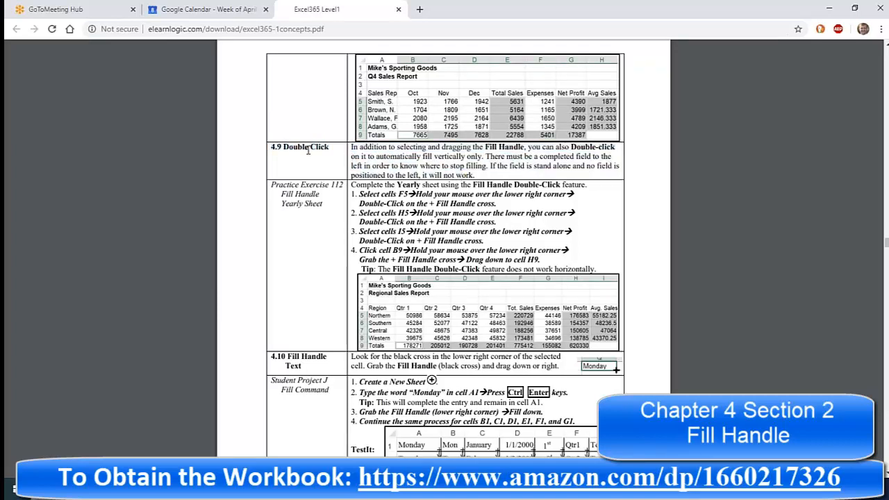
{"action": "scroll", "coordinate": [412, 241], "scroll_direction": "down", "scroll_amount": 3}
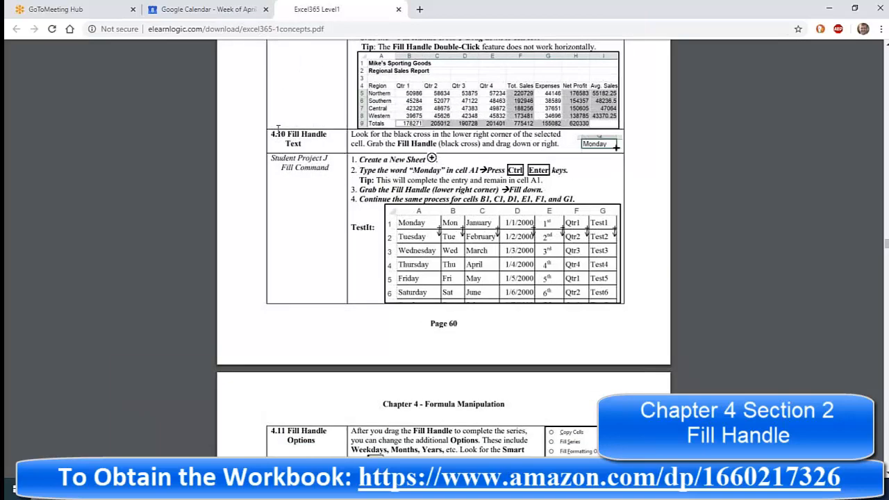
{"action": "scroll", "coordinate": [292, 146], "scroll_direction": "up", "scroll_amount": 1}
{"action": "left_click_drag", "start_coordinate": [272, 134], "coordinate": [310, 202]}
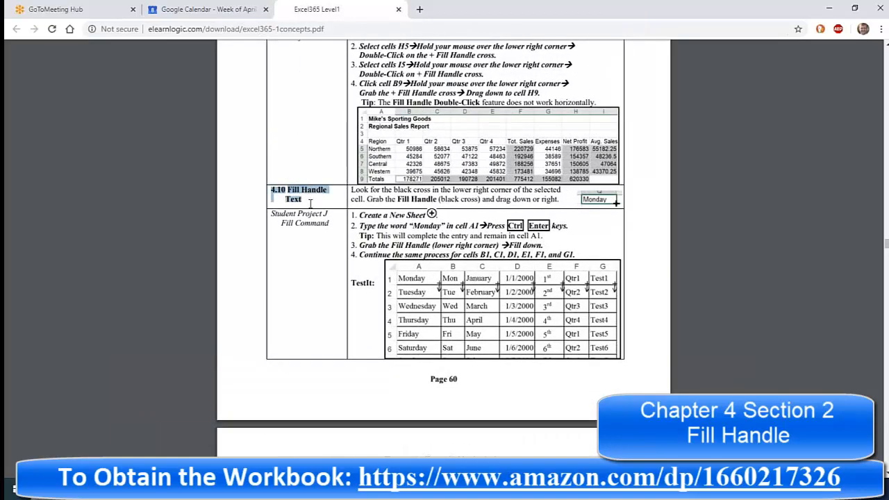
{"action": "left_click", "coordinate": [466, 282]}
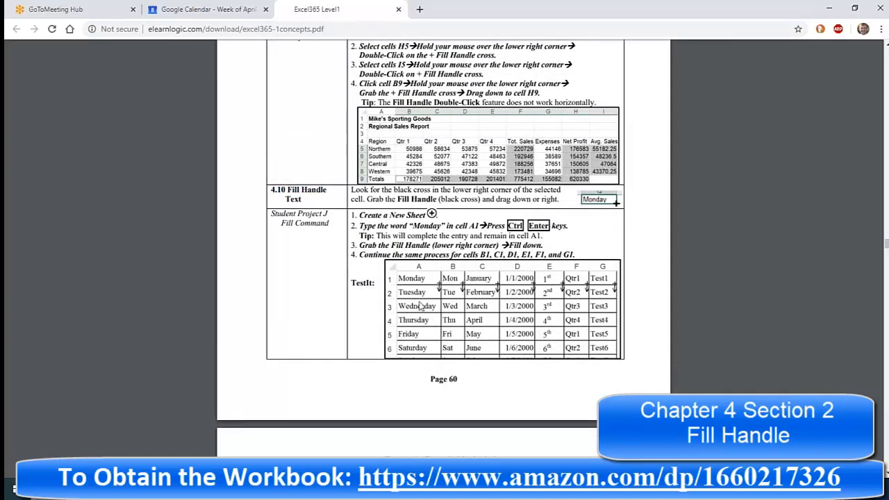
Read topics 4.11 Fill Handle Options and 4.12 Learned Pattern, including Practice Exercises 113 and 114.
{"action": "scroll", "coordinate": [412, 282], "scroll_direction": "down", "scroll_amount": 5}
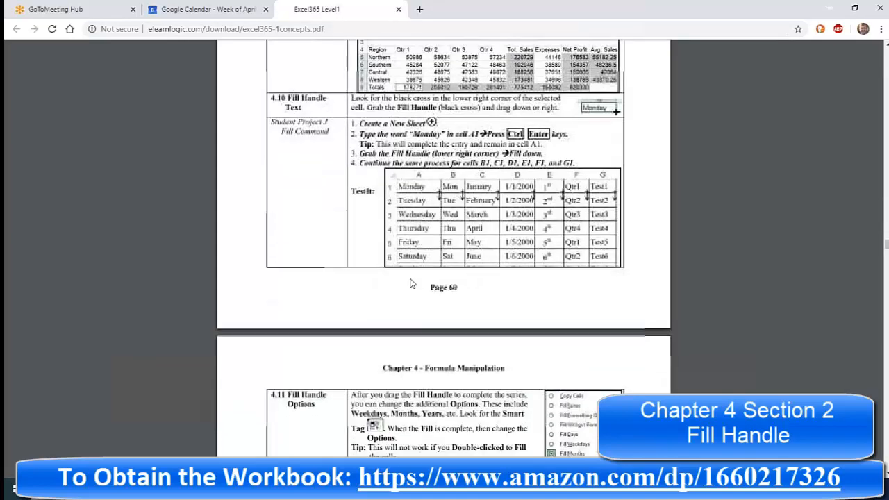
{"action": "scroll", "coordinate": [414, 282], "scroll_direction": "down", "scroll_amount": 3}
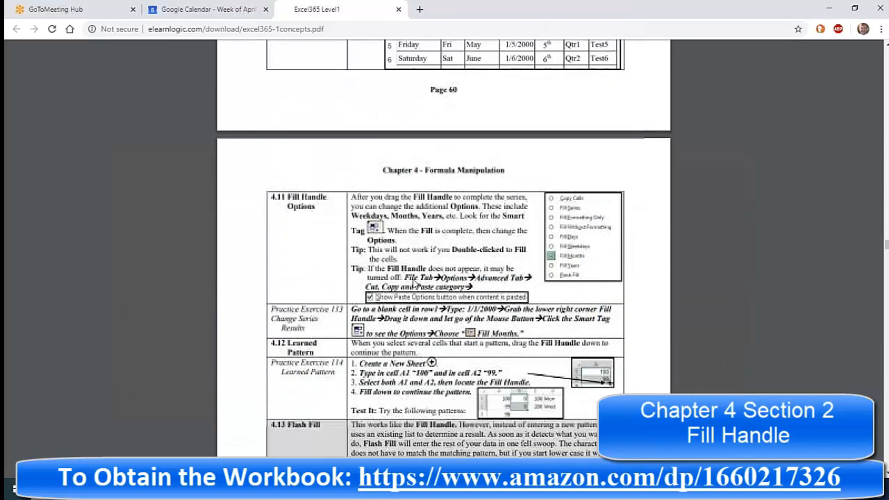
{"action": "left_click_drag", "start_coordinate": [277, 148], "coordinate": [519, 245]}
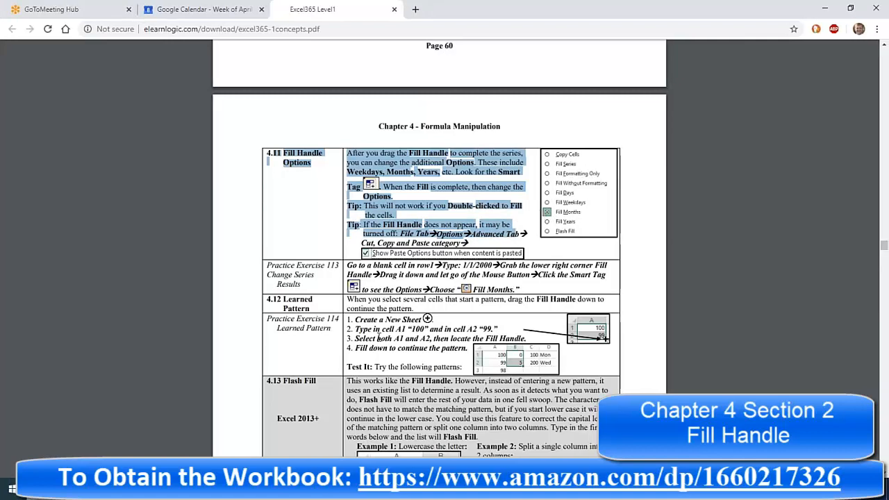
{"action": "left_click_drag", "start_coordinate": [275, 299], "coordinate": [324, 313]}
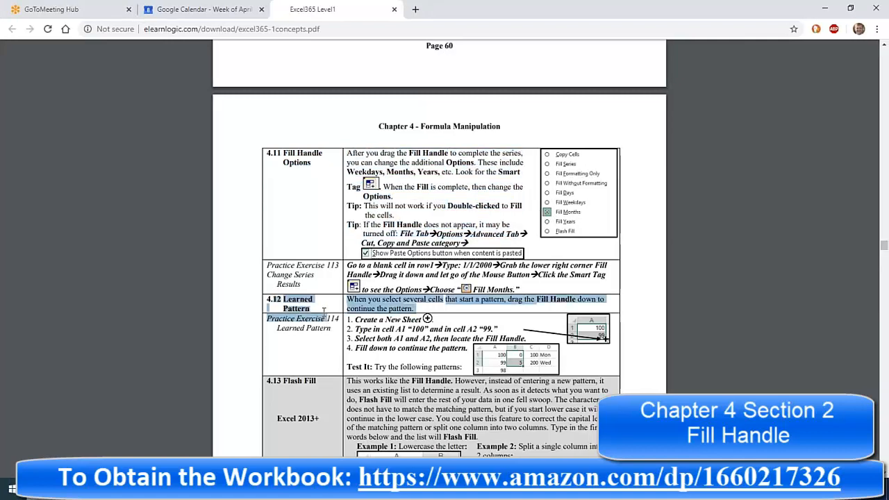
{"action": "left_click", "coordinate": [402, 321]}
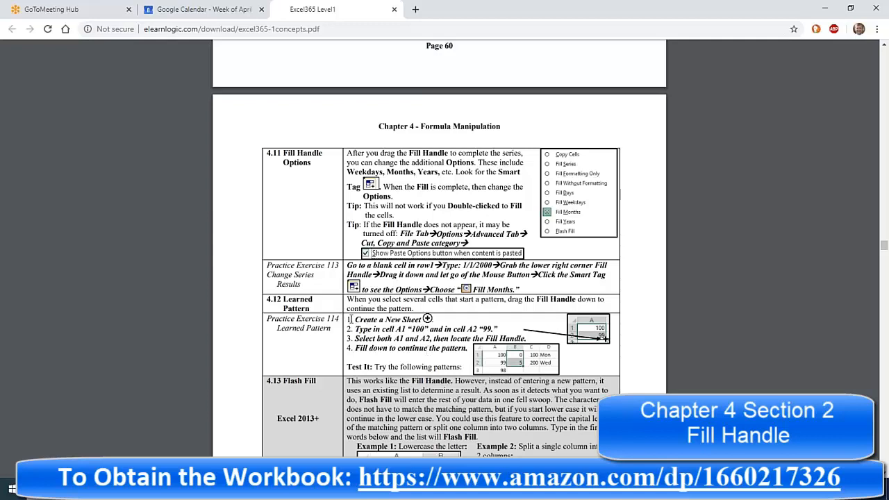
{"action": "left_click_drag", "start_coordinate": [350, 319], "coordinate": [467, 350]}
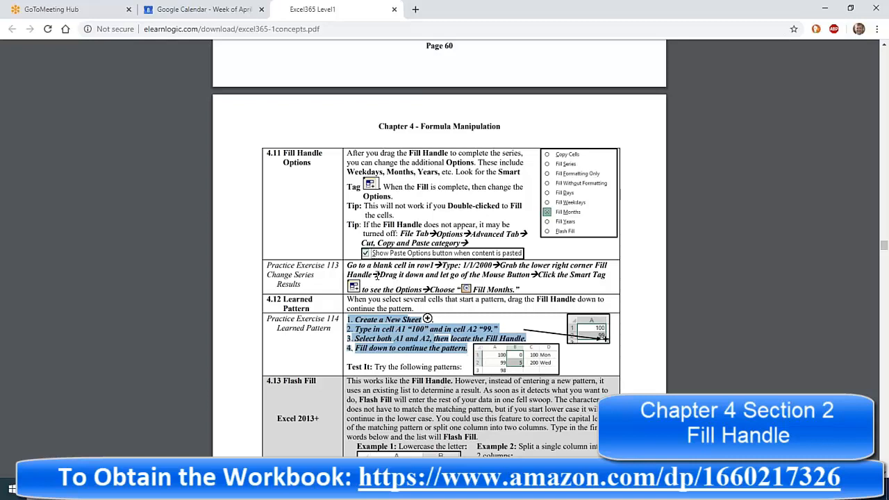
{"action": "left_click", "coordinate": [378, 275]}
{"action": "left_click_drag", "start_coordinate": [327, 265], "coordinate": [522, 286]}
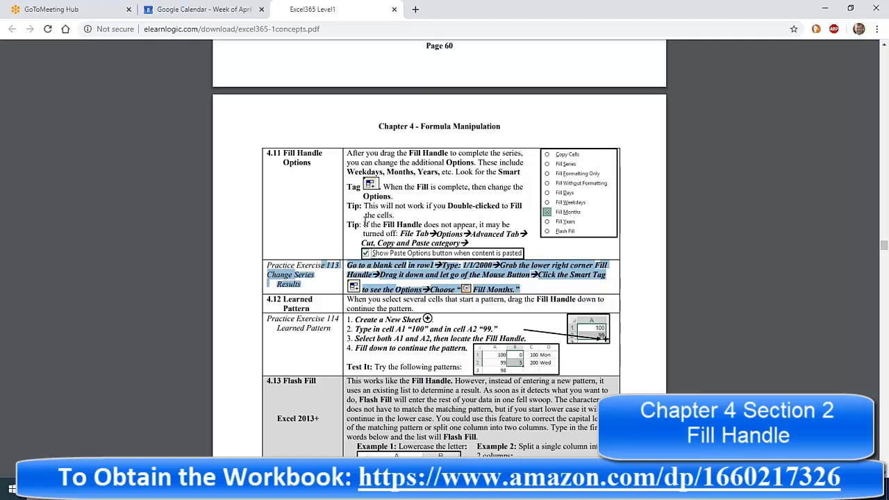
{"action": "left_click", "coordinate": [386, 319]}
Skim topics 4.13 Flash Fill and 4.14 Flash Fill Button up to the start of Section 3: Paste Special.
{"action": "scroll", "coordinate": [277, 381], "scroll_direction": "down", "scroll_amount": 5}
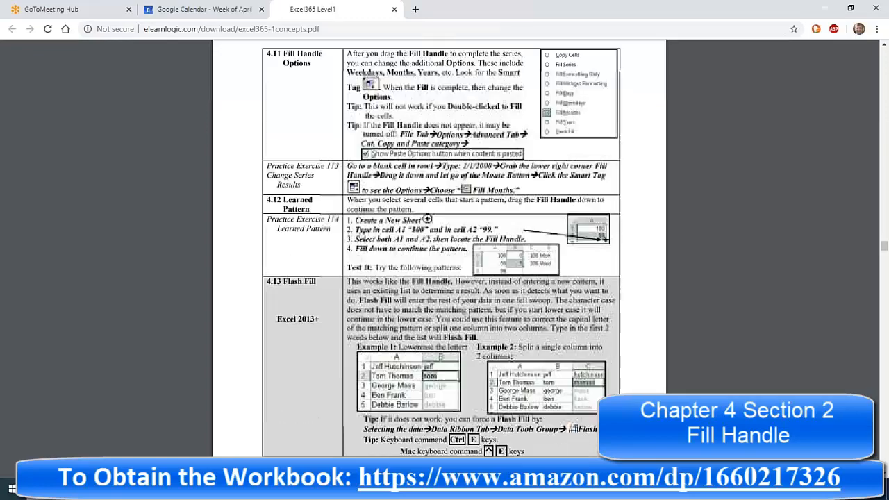
{"action": "scroll", "coordinate": [326, 324], "scroll_direction": "down", "scroll_amount": 4}
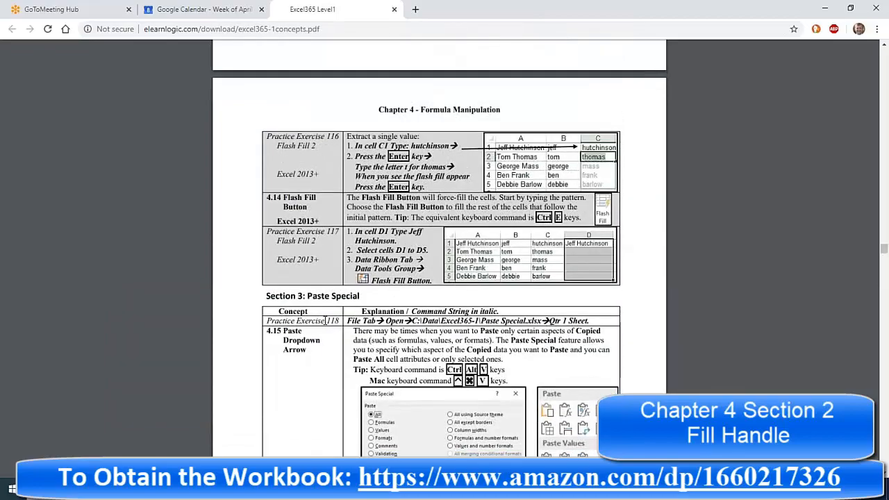
{"action": "scroll", "coordinate": [298, 284], "scroll_direction": "up", "scroll_amount": 2}
{"action": "scroll", "coordinate": [271, 257], "scroll_direction": "down", "scroll_amount": 3}
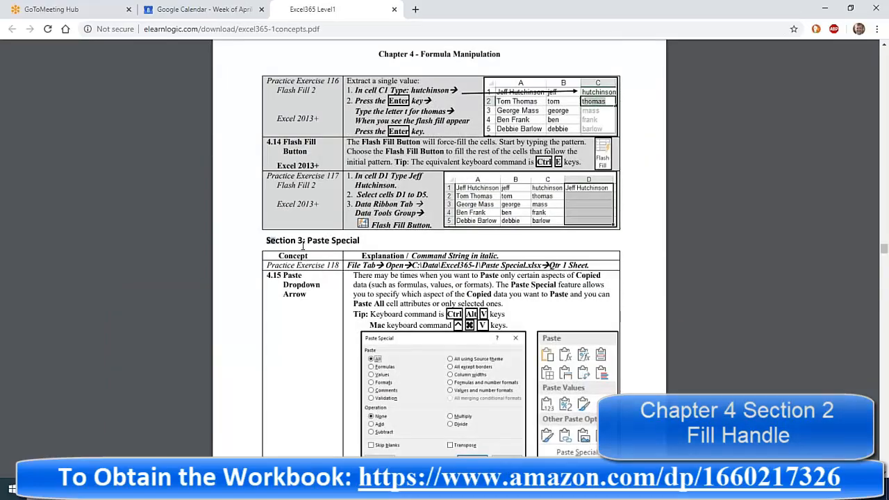
{"action": "left_click_drag", "start_coordinate": [268, 242], "coordinate": [385, 248]}
{"action": "left_click", "coordinate": [298, 291]}
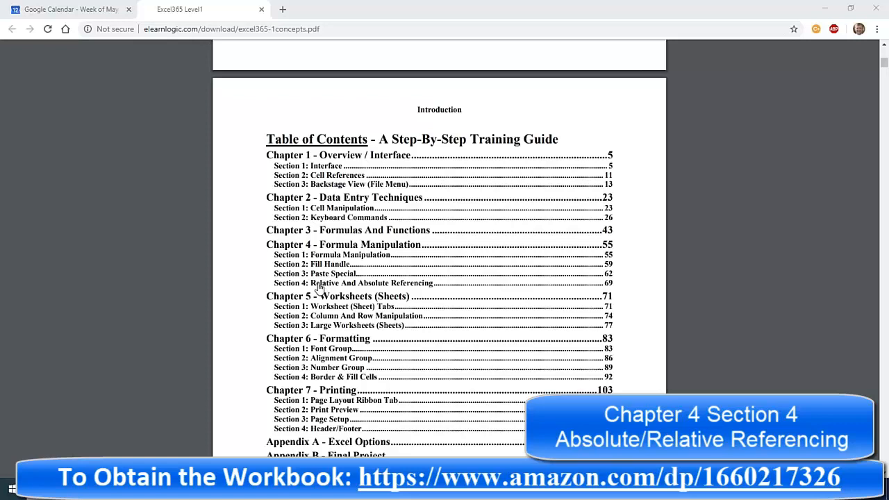
Go to Section 4: Relative And Absolute Referencing from the table of contents and review topics 4.34 and 4.35 with their exercises.
{"action": "left_click", "coordinate": [318, 285]}
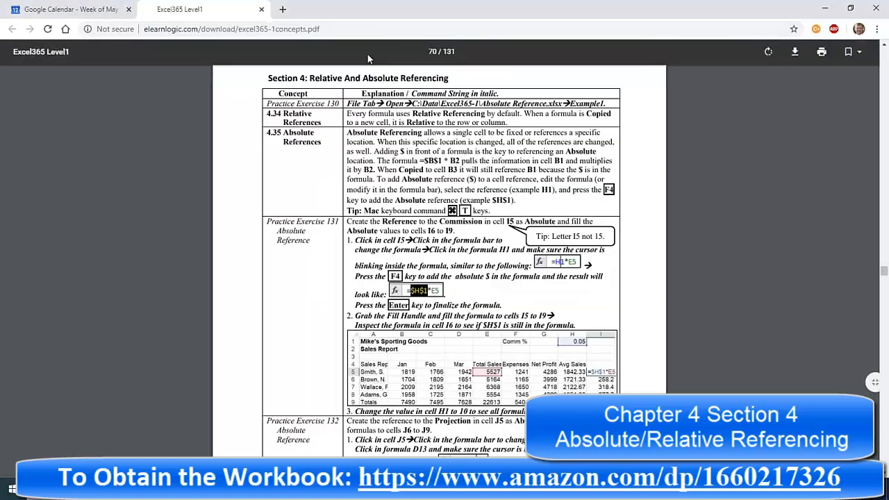
{"action": "left_click_drag", "start_coordinate": [268, 78], "coordinate": [429, 76]}
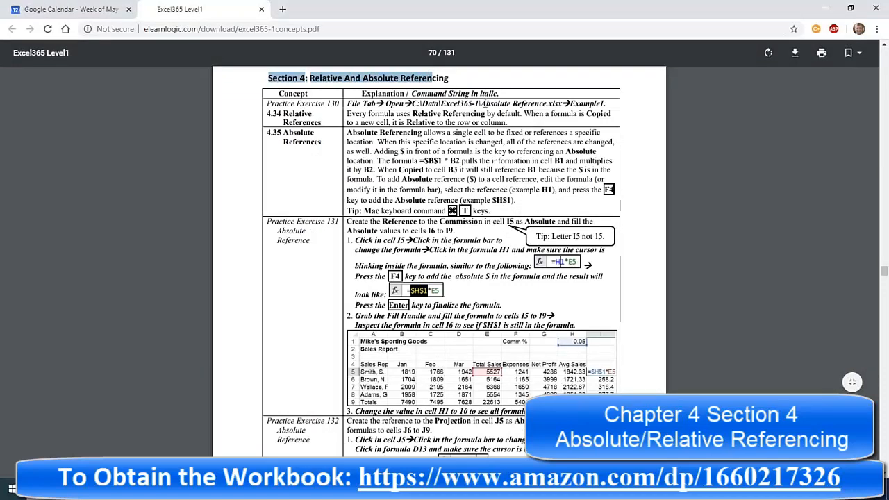
{"action": "left_click_drag", "start_coordinate": [481, 103], "coordinate": [548, 104]}
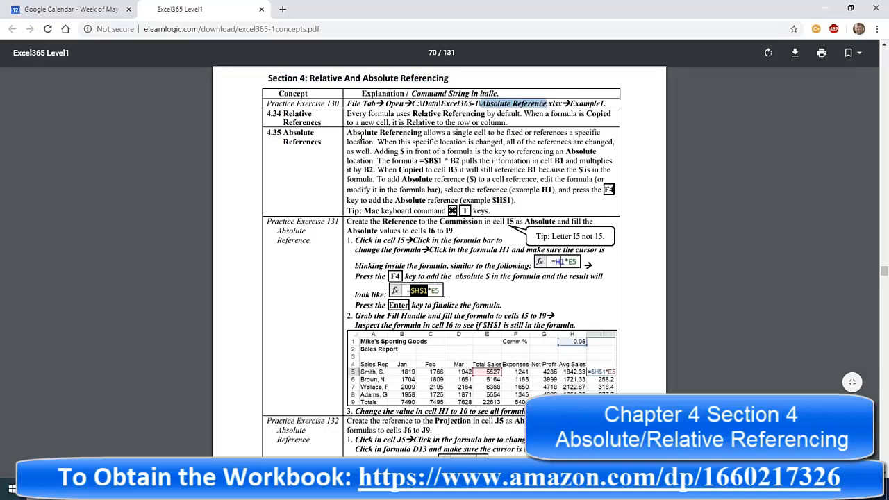
{"action": "left_click", "coordinate": [361, 134]}
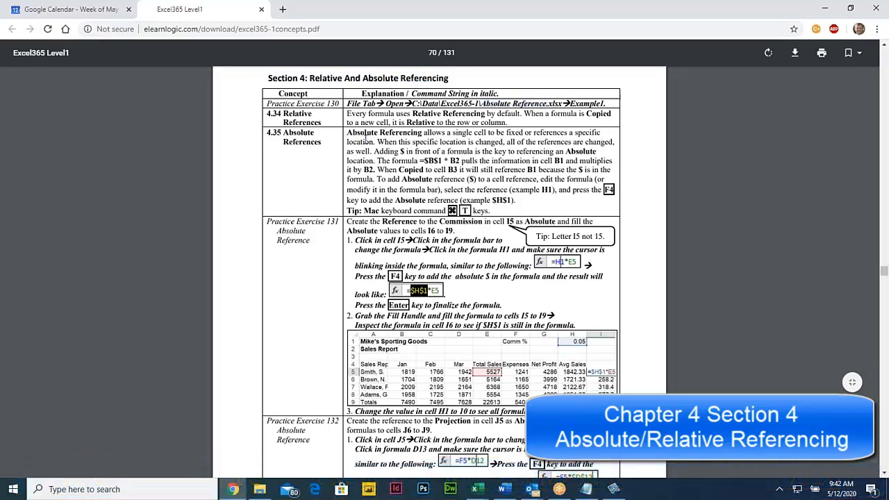
{"action": "scroll", "coordinate": [365, 137], "scroll_direction": "down", "scroll_amount": 1}
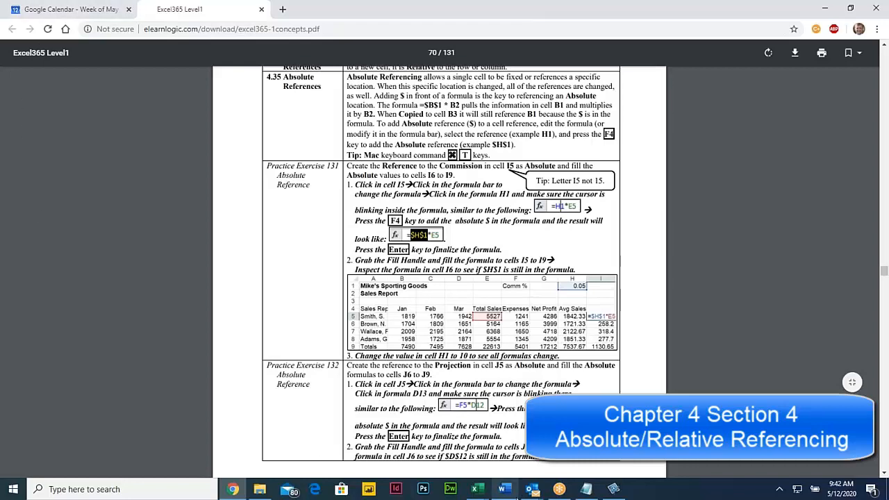
Switch to Excel, open Absolute Reference.xlsx from the C:\Data\Excel365-1 folder and go to its Example1 sheet.
{"action": "left_click", "coordinate": [477, 492]}
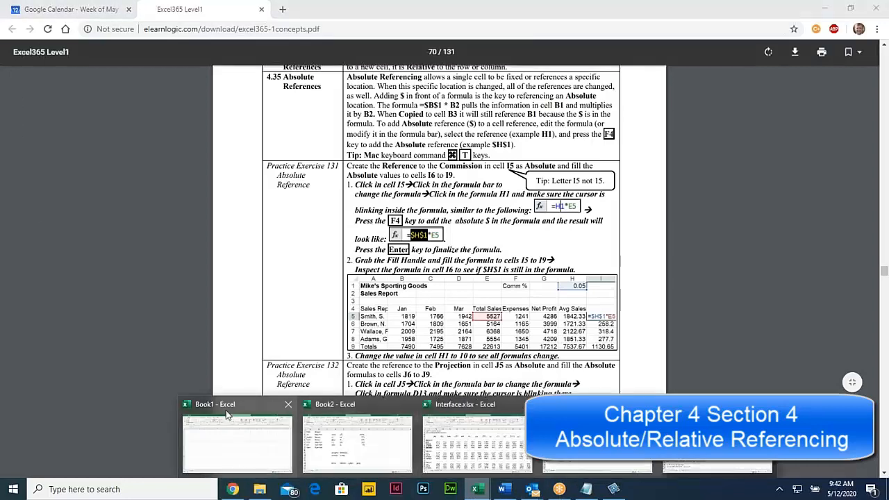
{"action": "left_click", "coordinate": [719, 445]}
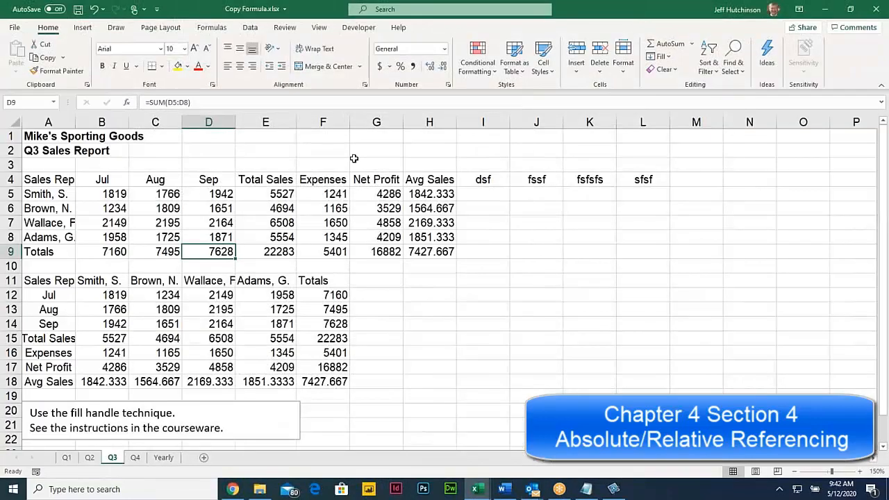
{"action": "left_click", "coordinate": [14, 28]}
{"action": "left_click", "coordinate": [29, 99]}
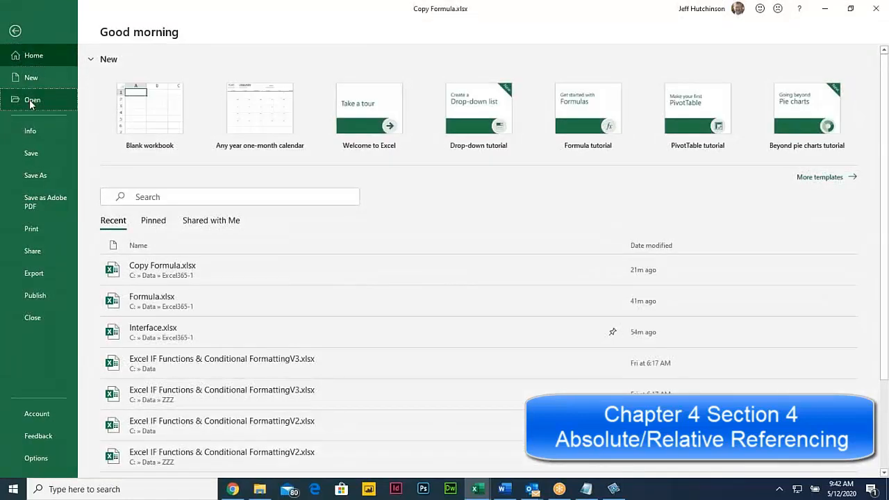
{"action": "left_click", "coordinate": [186, 339]}
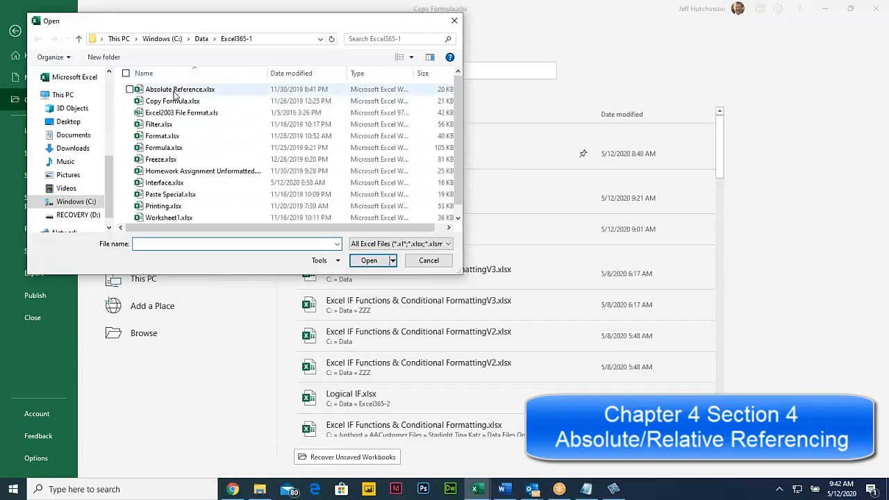
{"action": "left_click", "coordinate": [175, 91]}
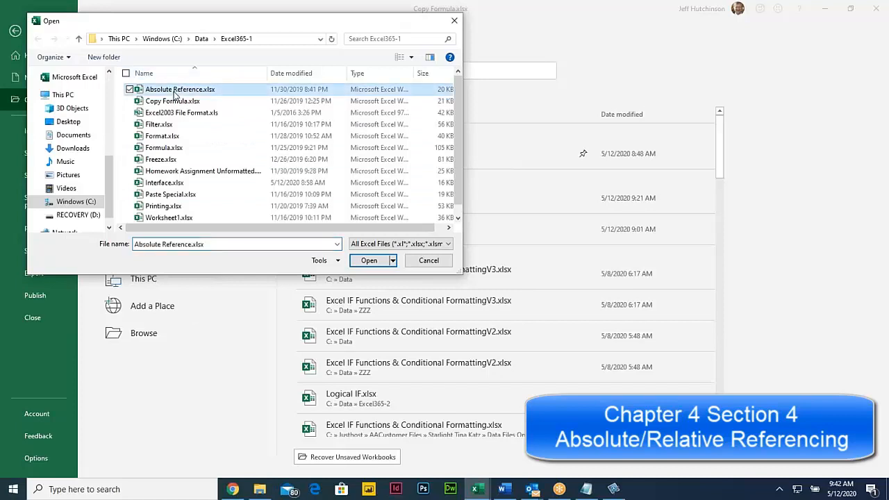
{"action": "left_click", "coordinate": [371, 263]}
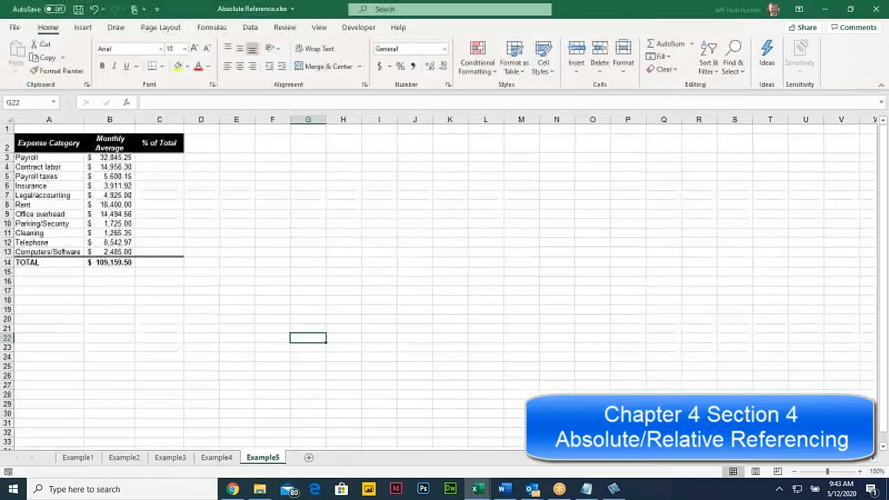
{"action": "left_click", "coordinate": [86, 458]}
{"action": "left_click", "coordinate": [376, 283]}
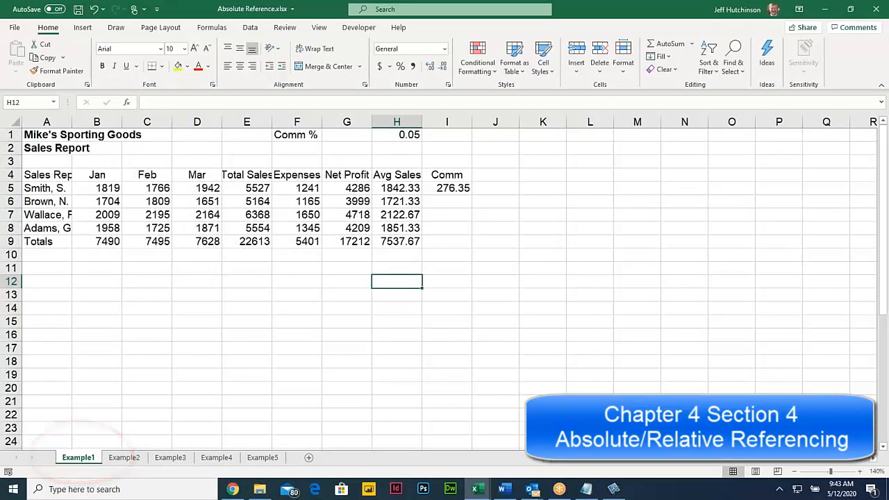
Examine the Comm % rate in H1 and the Comm formula in I5, including the cells it references.
{"action": "left_click", "coordinate": [860, 472]}
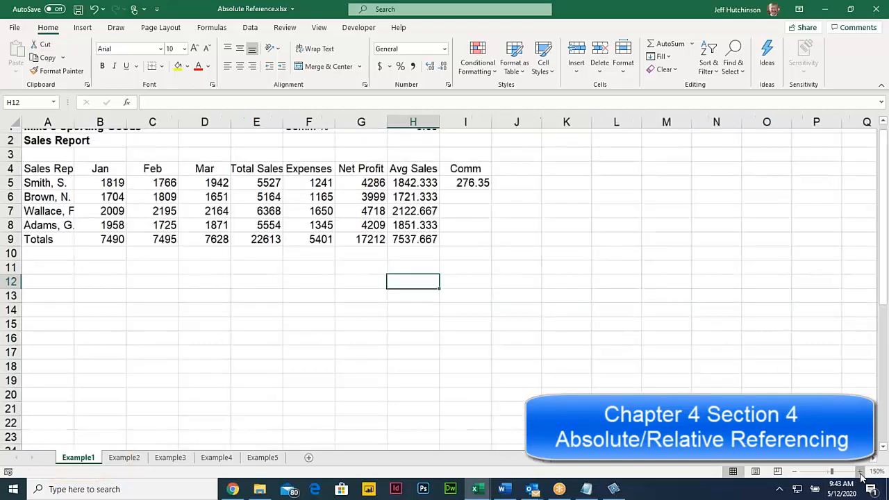
{"action": "left_click", "coordinate": [859, 472]}
{"action": "left_click", "coordinate": [860, 471]}
{"action": "scroll", "coordinate": [474, 291], "scroll_direction": "up", "scroll_amount": 2}
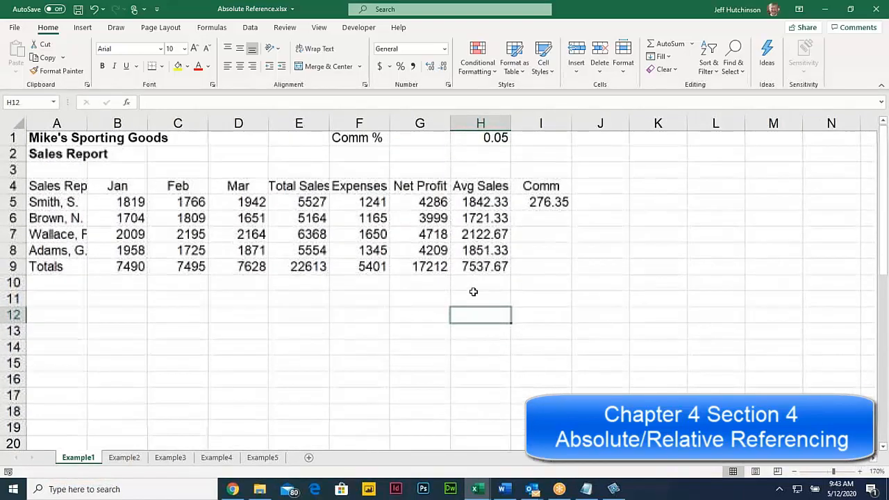
{"action": "left_click", "coordinate": [361, 137]}
{"action": "left_click", "coordinate": [491, 140]}
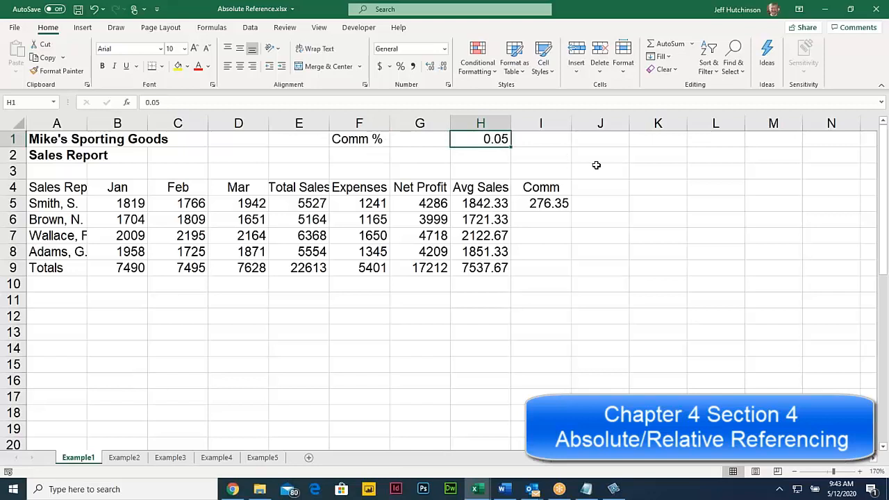
{"action": "left_click", "coordinate": [535, 203]}
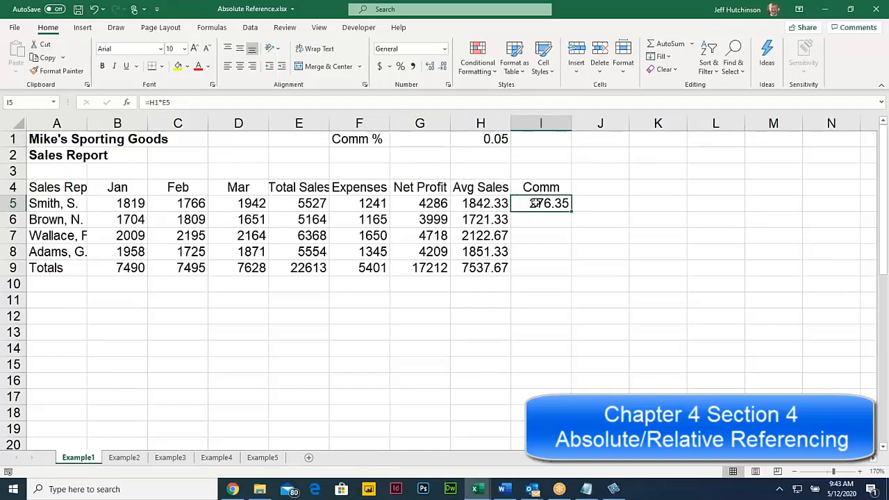
{"action": "left_click", "coordinate": [485, 140]}
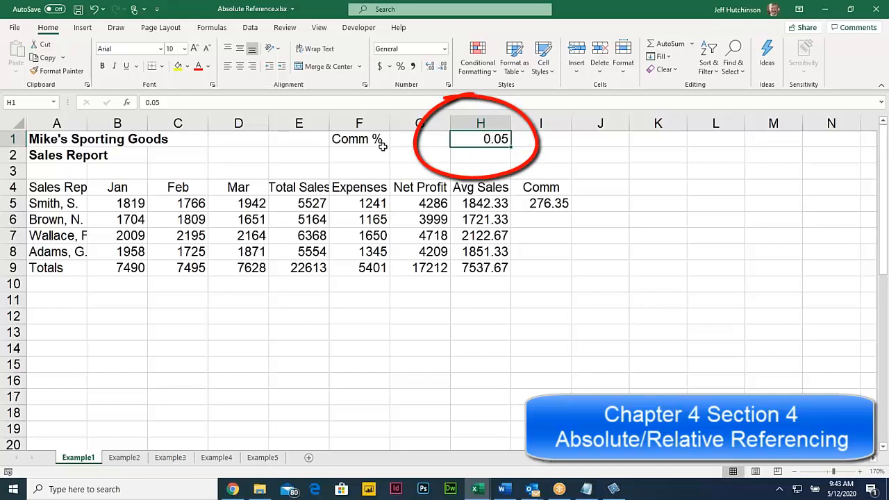
{"action": "left_click", "coordinate": [549, 203]}
{"action": "double_click", "coordinate": [549, 203]}
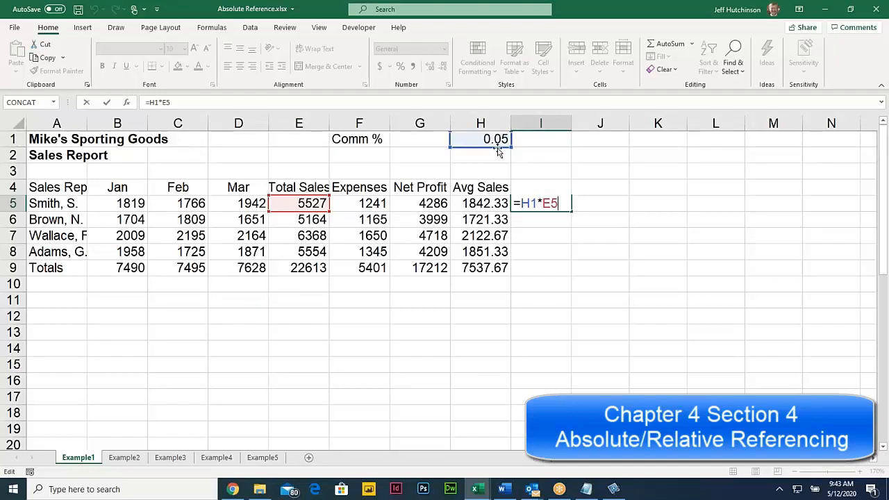
{"action": "key", "text": "Return"}
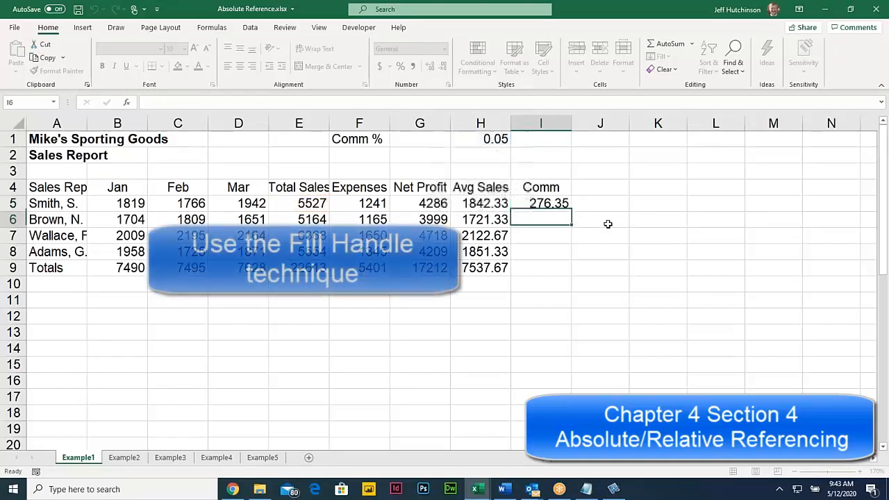
Fill the Comm formula from I5 down to I9, and inspect the cell references of the formula in I5.
{"action": "left_click", "coordinate": [570, 203]}
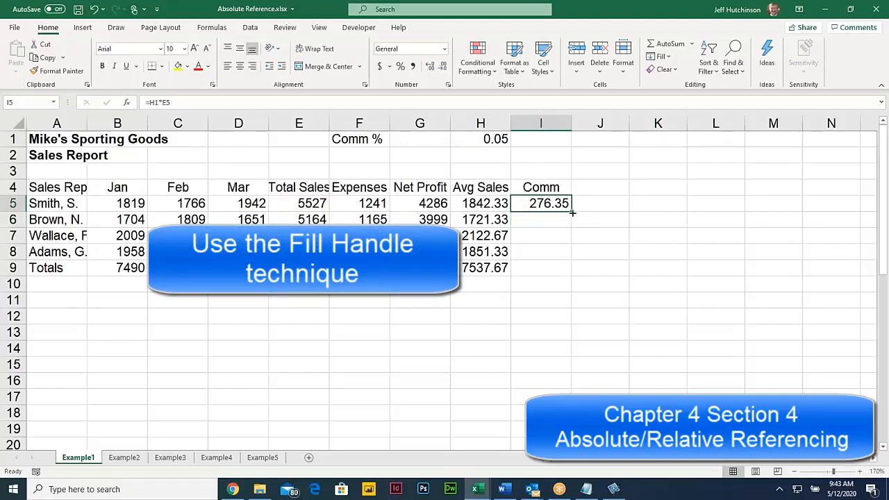
{"action": "left_click_drag", "start_coordinate": [571, 212], "coordinate": [568, 273]}
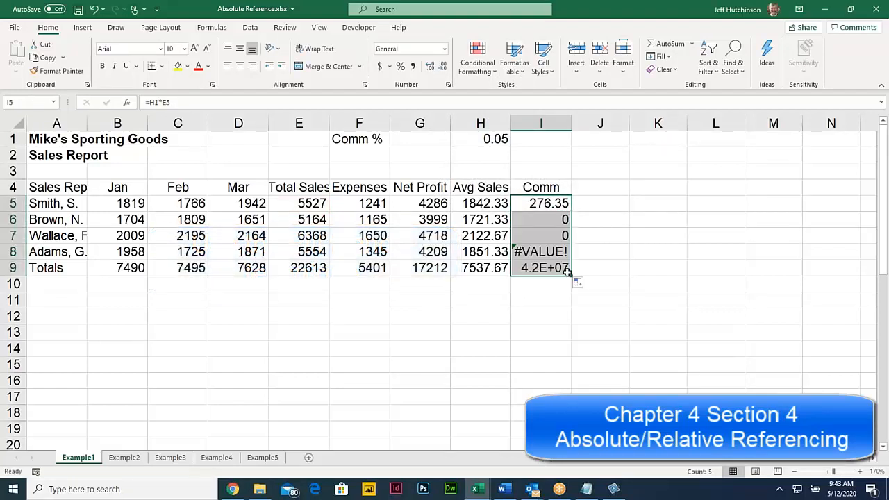
{"action": "left_click", "coordinate": [554, 203]}
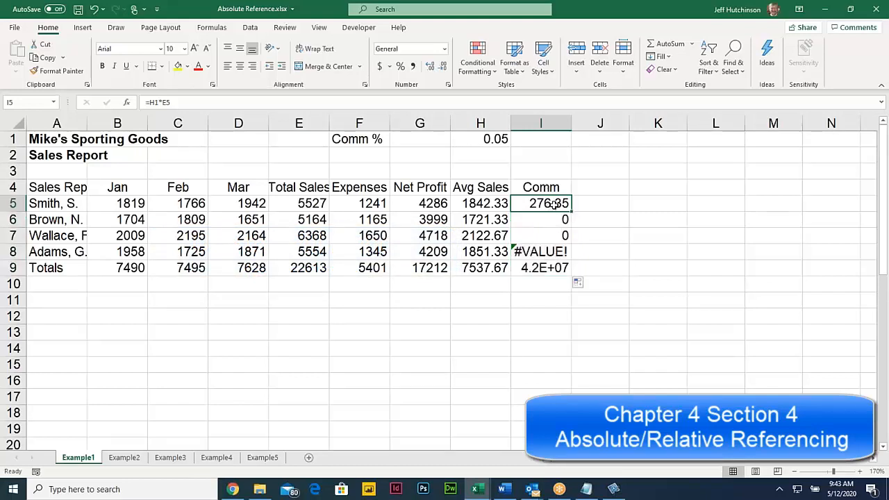
{"action": "double_click", "coordinate": [553, 203]}
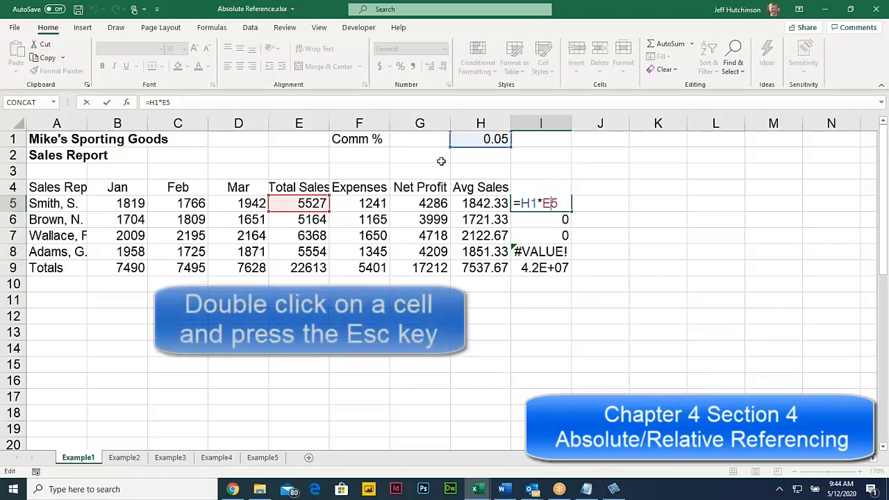
{"action": "key", "text": "Escape"}
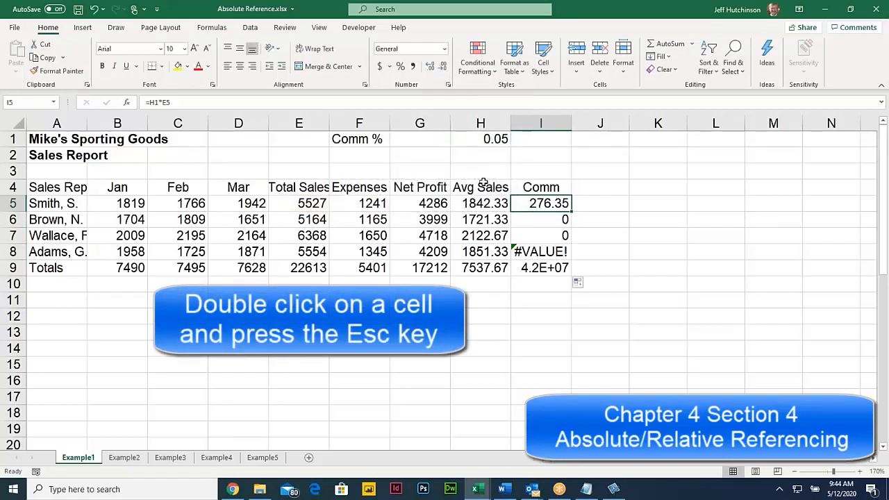
Inspect the cell references in the filled Comm formulas from I6 to I9, leaving each formula unedited.
{"action": "double_click", "coordinate": [556, 220]}
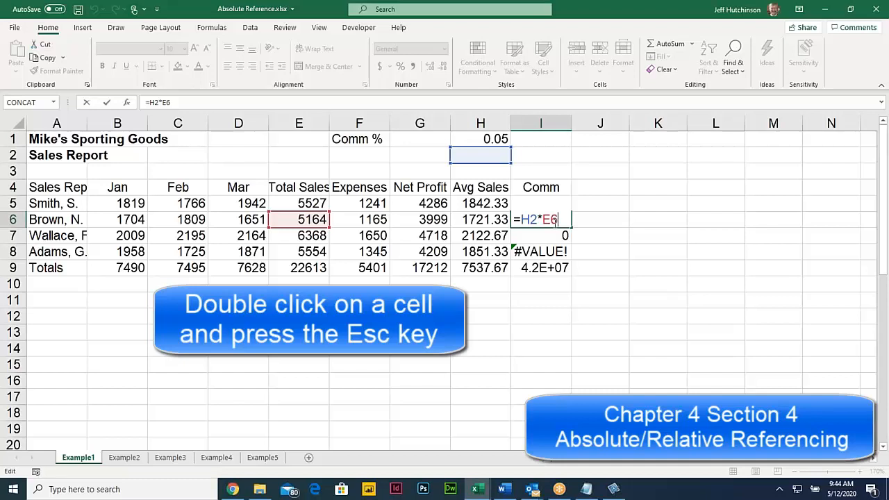
{"action": "key", "text": "Escape"}
{"action": "left_click", "coordinate": [553, 235]}
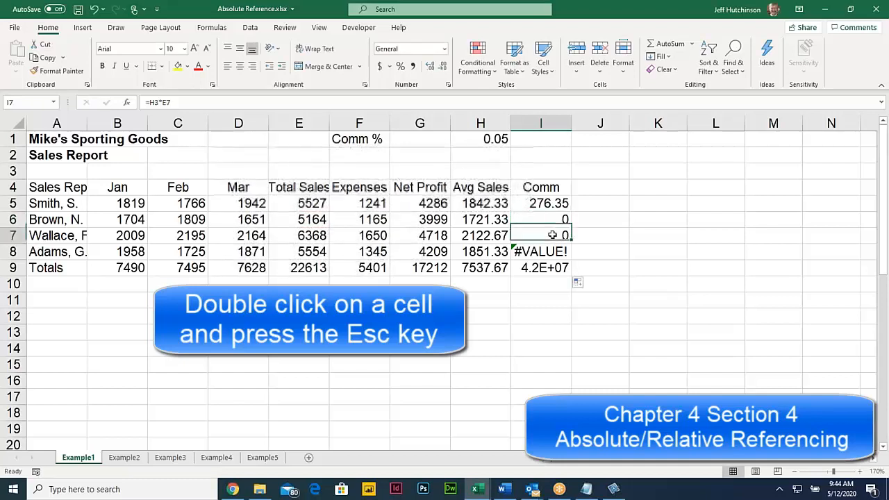
{"action": "double_click", "coordinate": [552, 235]}
{"action": "key", "text": "Escape"}
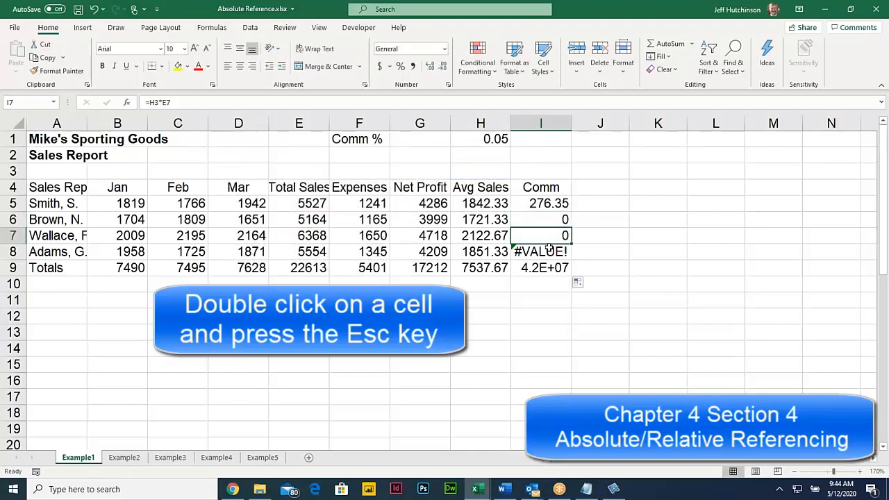
{"action": "double_click", "coordinate": [549, 248]}
{"action": "key", "text": "Escape"}
{"action": "left_click", "coordinate": [545, 268]}
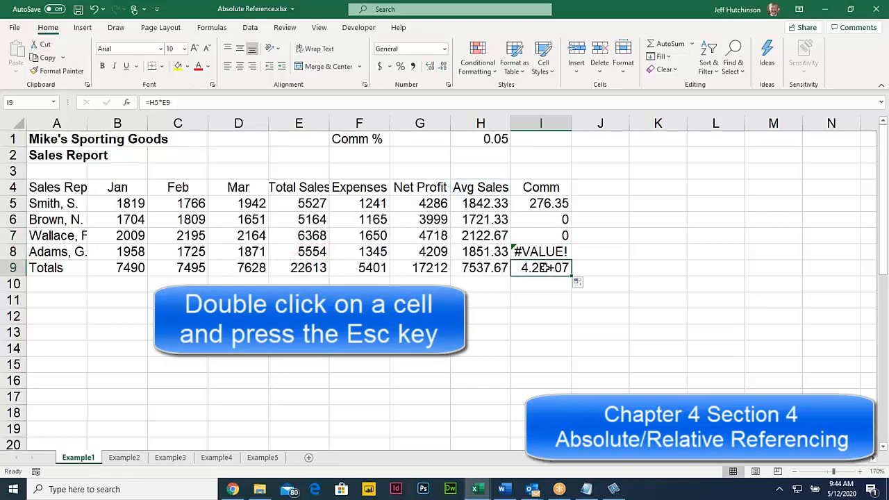
{"action": "double_click", "coordinate": [545, 267]}
{"action": "key", "text": "Escape"}
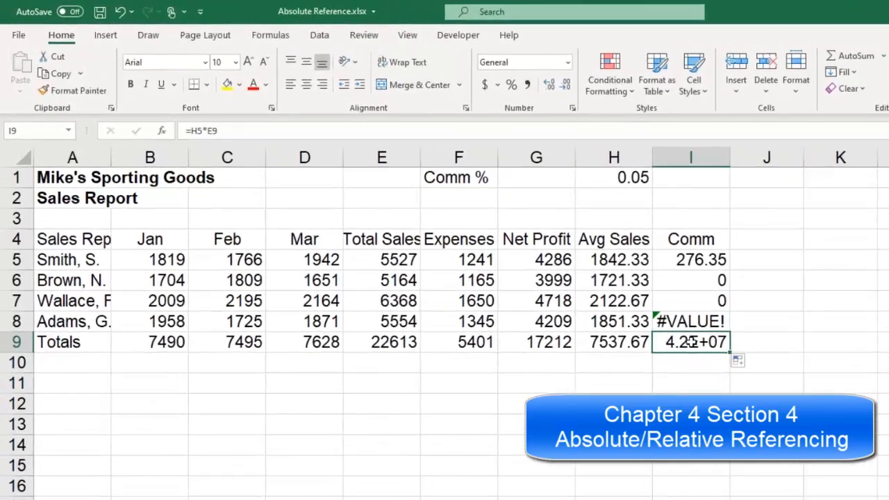
Make the H1 reference absolute in the I5 Comm formula, giving =$H$1*E5, and fill it down to I9.
{"action": "double_click", "coordinate": [695, 258]}
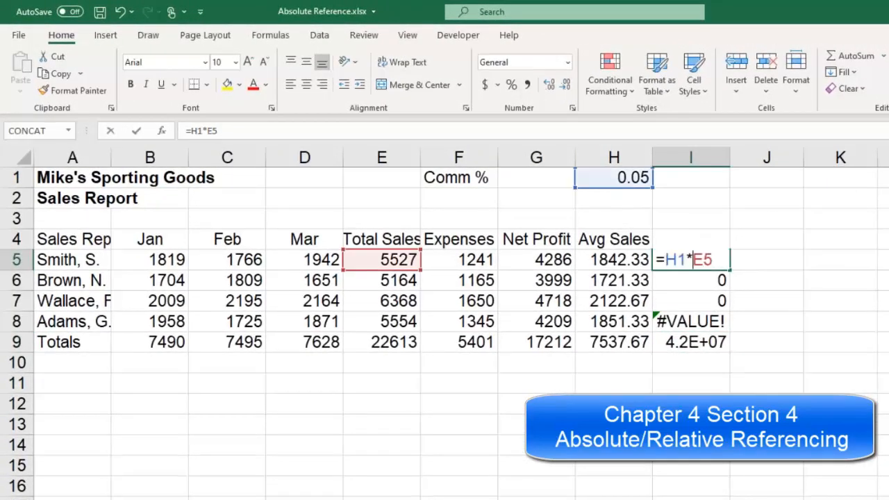
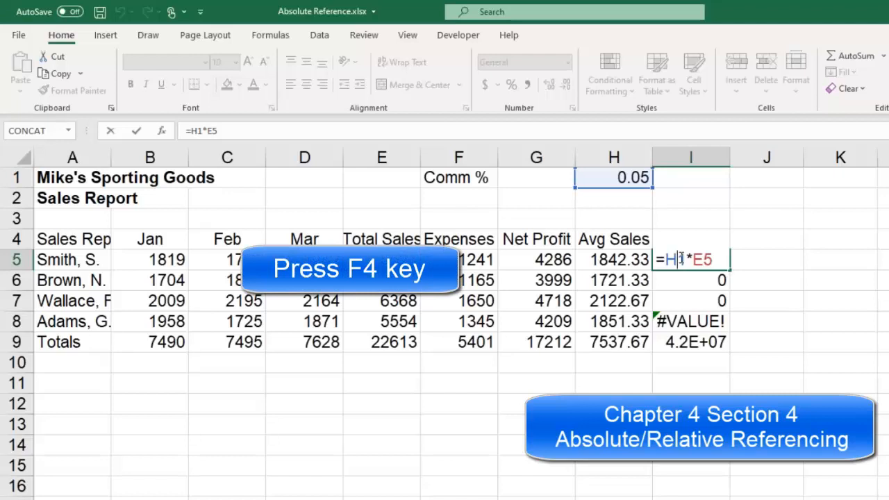
{"action": "key", "text": "F4"}
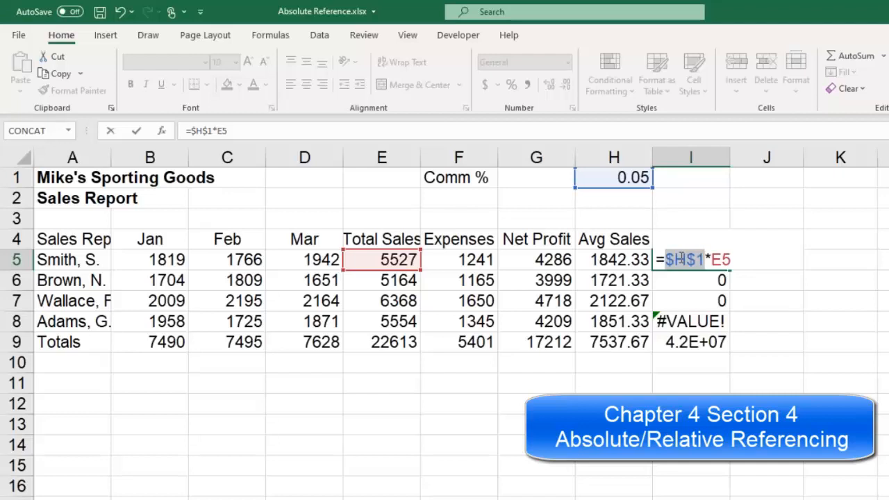
{"action": "key", "text": "Return"}
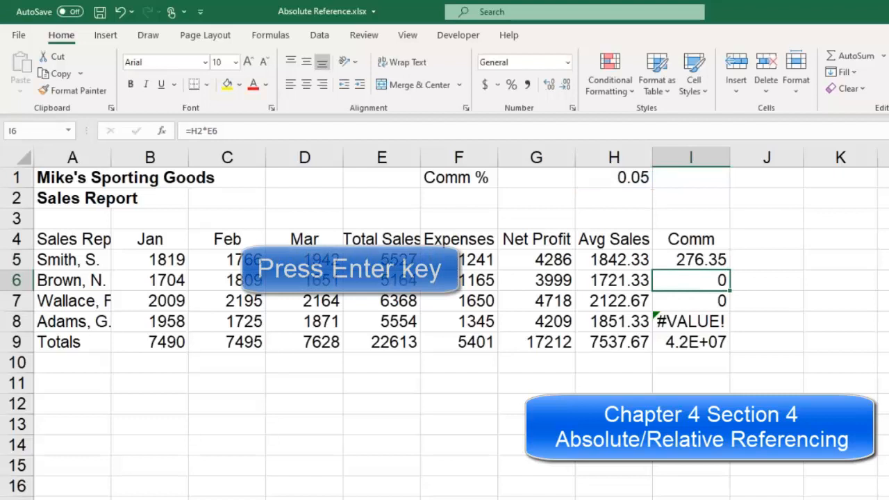
{"action": "left_click", "coordinate": [703, 261]}
{"action": "left_click_drag", "start_coordinate": [729, 271], "coordinate": [717, 348]}
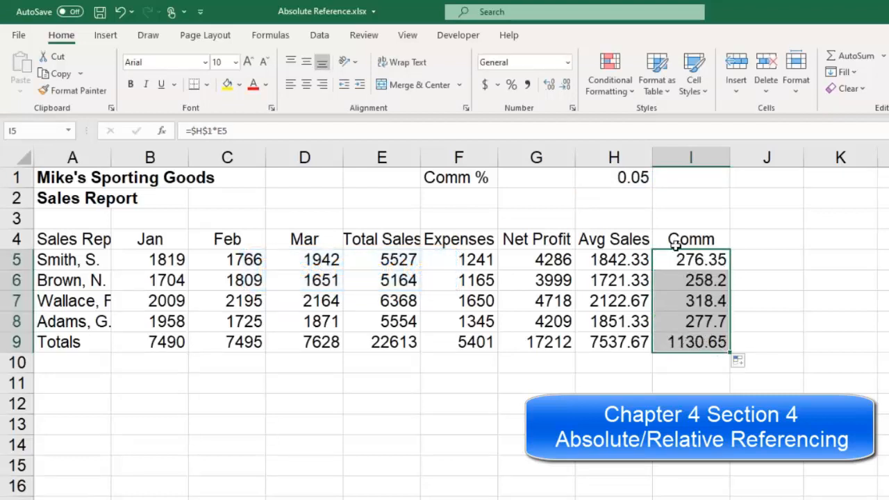
Examine the Comm formulas from I5 to I9 to compare the absolute $H$1 reference with the relative column E references.
{"action": "left_click", "coordinate": [703, 261]}
{"action": "double_click", "coordinate": [703, 261]}
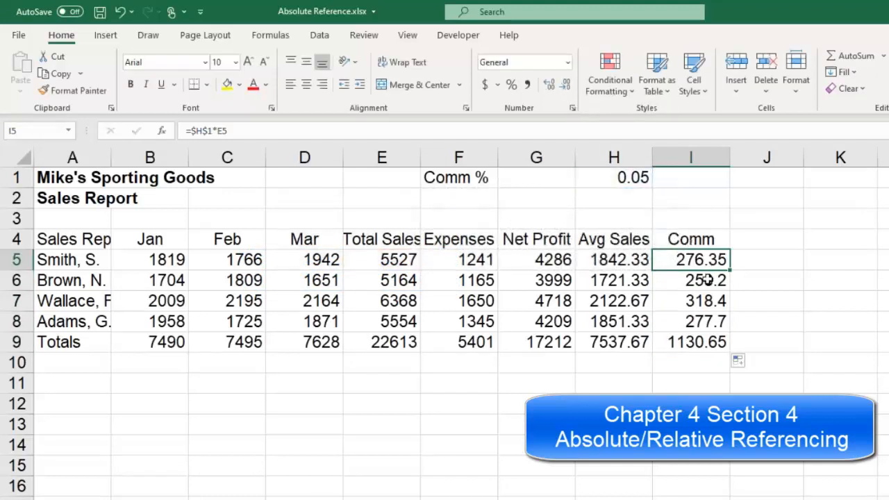
{"action": "double_click", "coordinate": [707, 279]}
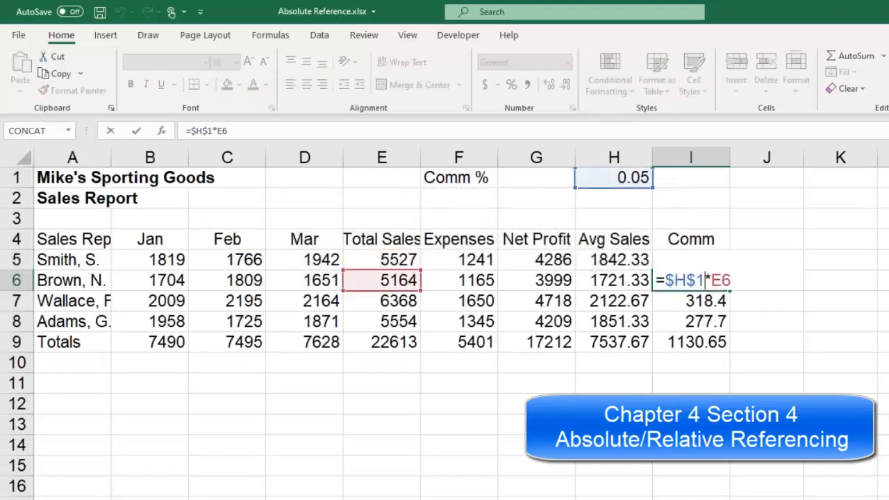
{"action": "key", "text": "Escape"}
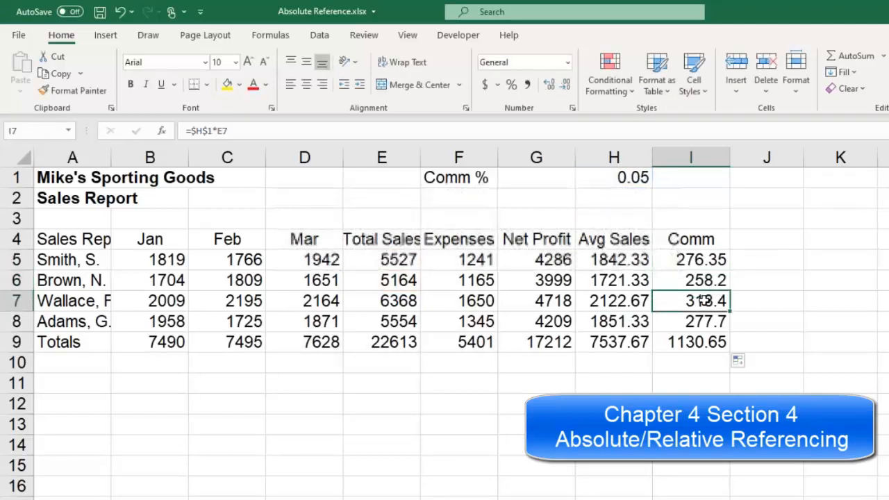
{"action": "double_click", "coordinate": [705, 300]}
{"action": "key", "text": "Escape"}
{"action": "double_click", "coordinate": [705, 321]}
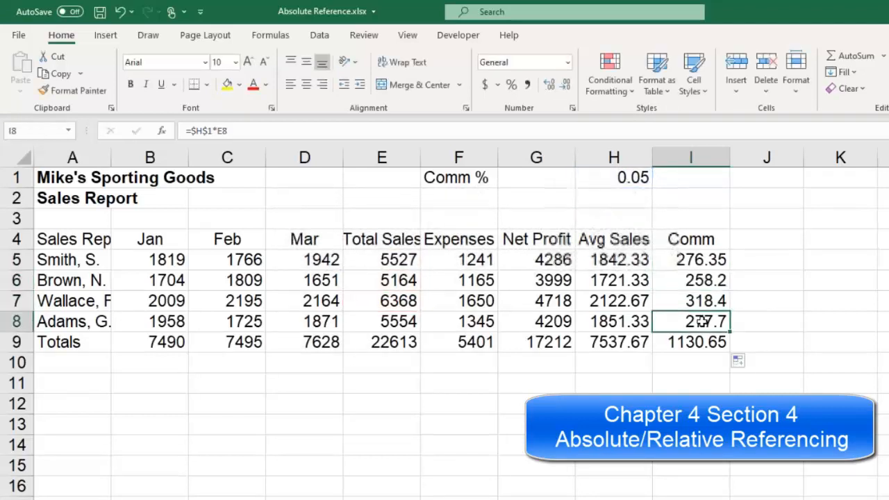
{"action": "key", "text": "Escape"}
{"action": "double_click", "coordinate": [705, 342]}
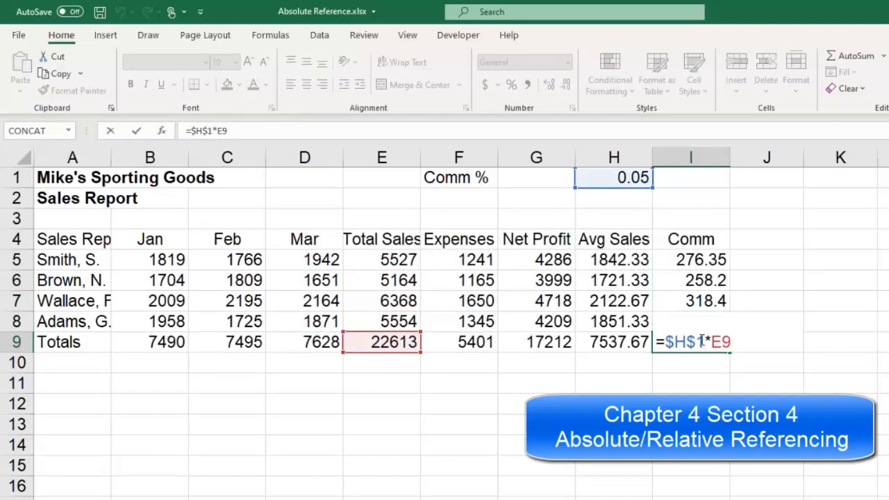
{"action": "key", "text": "Escape"}
{"action": "left_click", "coordinate": [692, 259]}
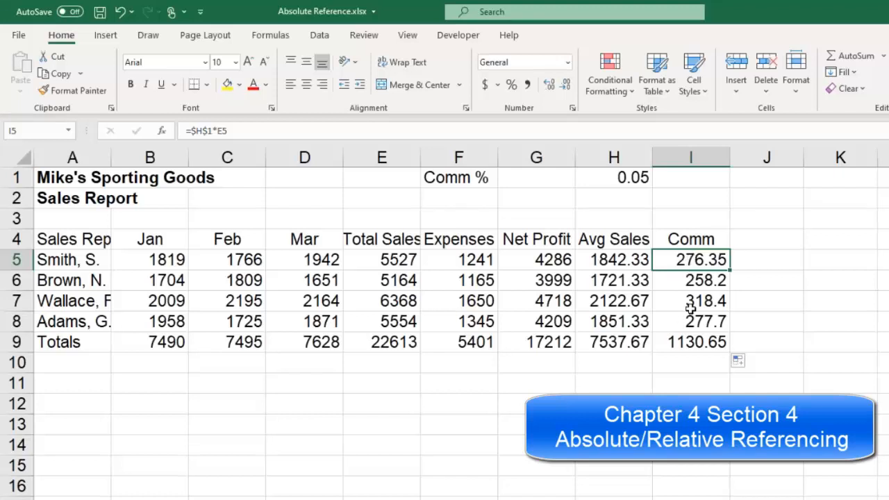
{"action": "left_click", "coordinate": [691, 280]}
{"action": "left_click", "coordinate": [695, 259]}
Set the Comm % rate in H1 to .10 and check the recalculated Comm column.
{"action": "left_click", "coordinate": [625, 175]}
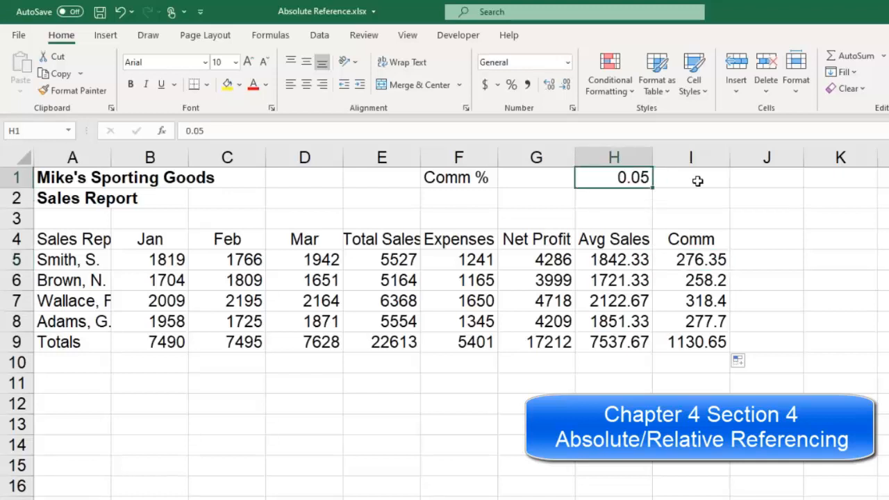
{"action": "type", "text": "10"}
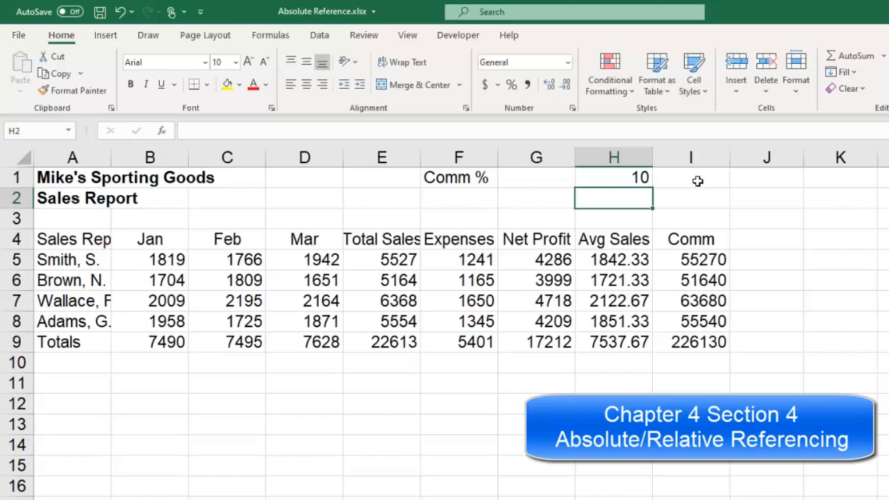
{"action": "key", "text": "Up"}
{"action": "type", "text": ".10"}
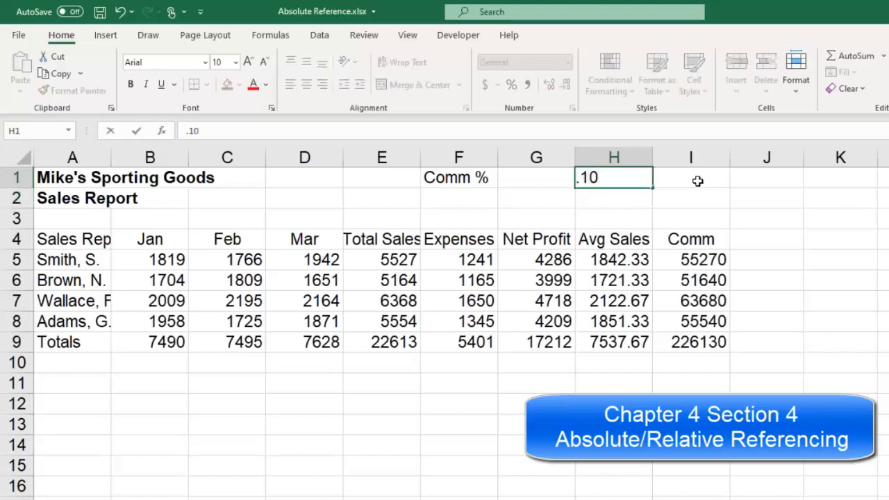
{"action": "key", "text": "Return"}
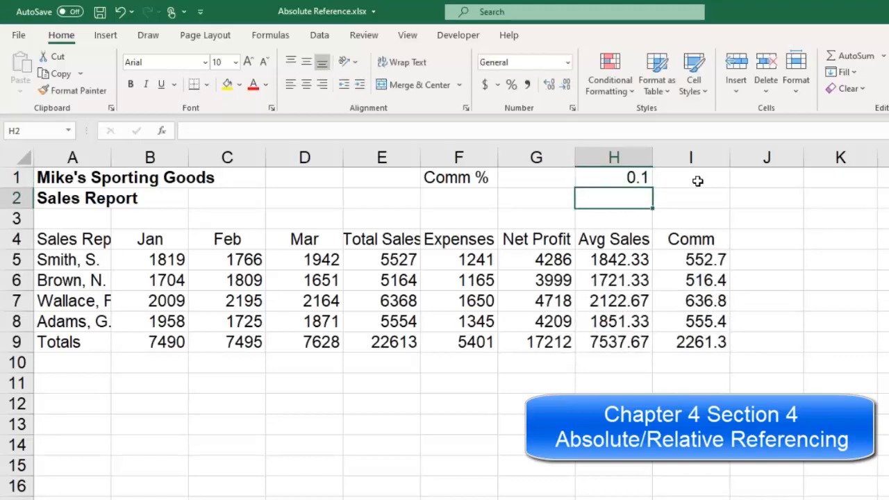
{"action": "left_click_drag", "start_coordinate": [701, 243], "coordinate": [699, 353]}
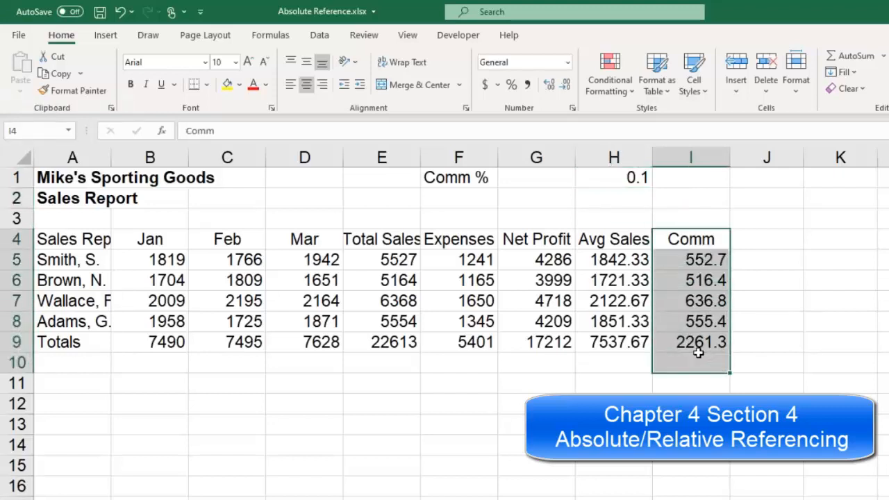
{"action": "left_click", "coordinate": [624, 177]}
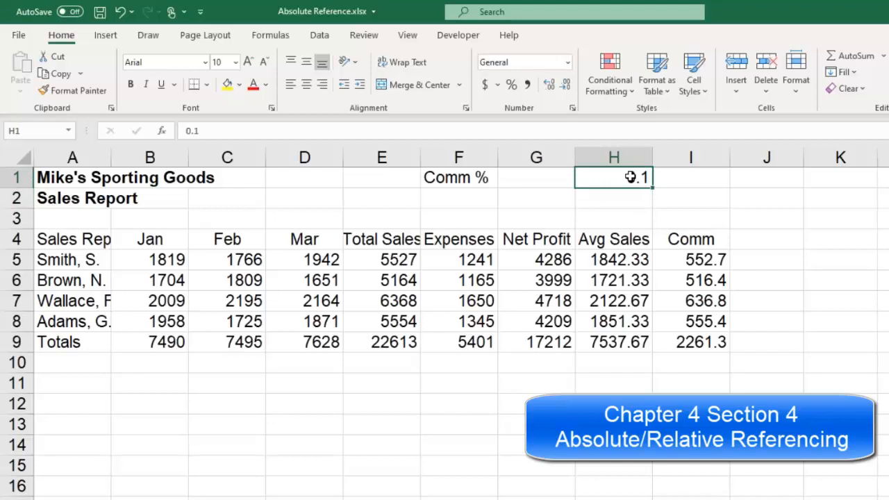
Replace the $H$1 reference in the I5 formula with the constant .10 and fill the formula down to I9.
{"action": "left_click", "coordinate": [707, 260]}
{"action": "double_click", "coordinate": [705, 259]}
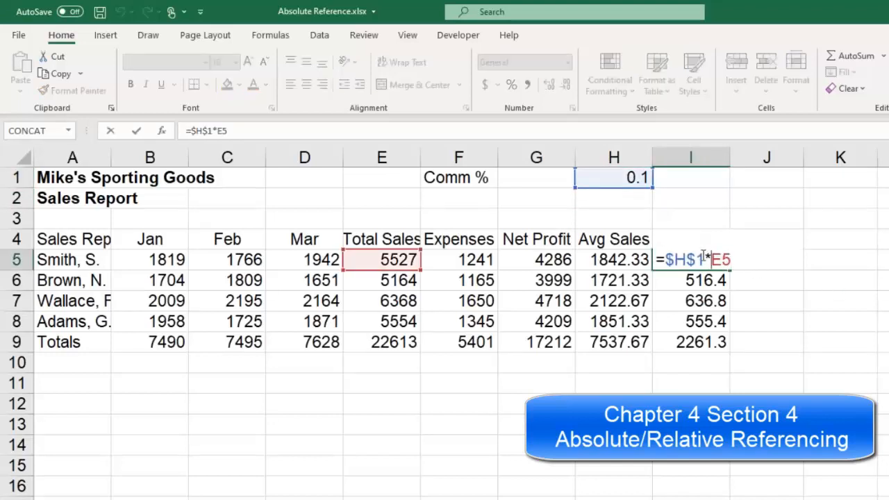
{"action": "key", "text": "BackSpace"}
{"action": "key", "text": "BackSpace"}
{"action": "key", "text": "BackSpace"}
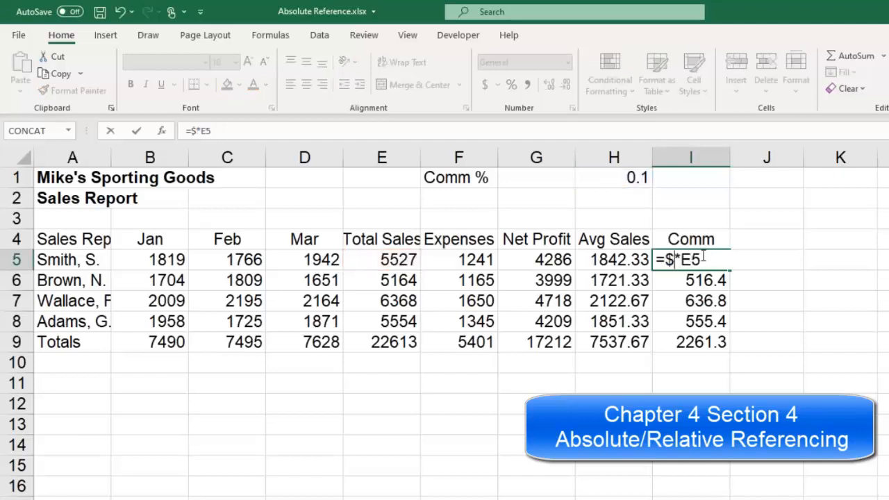
{"action": "key", "text": "BackSpace"}
{"action": "type", "text": "."}
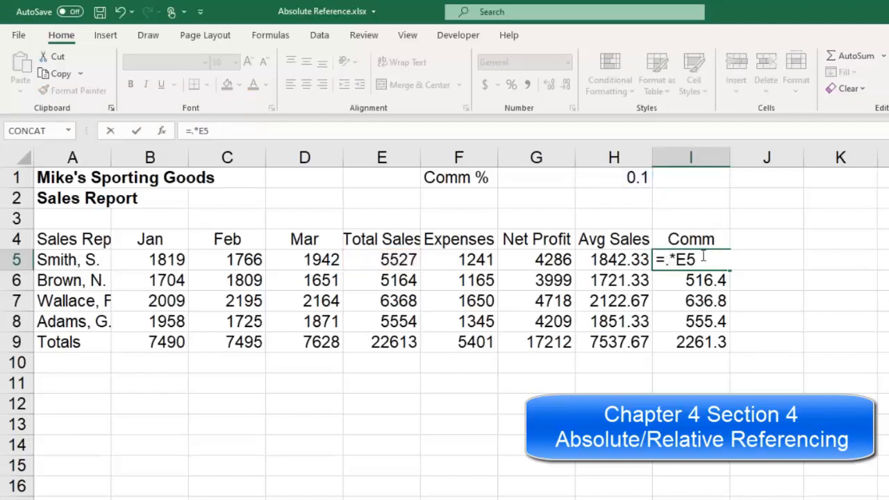
{"action": "type", "text": "10"}
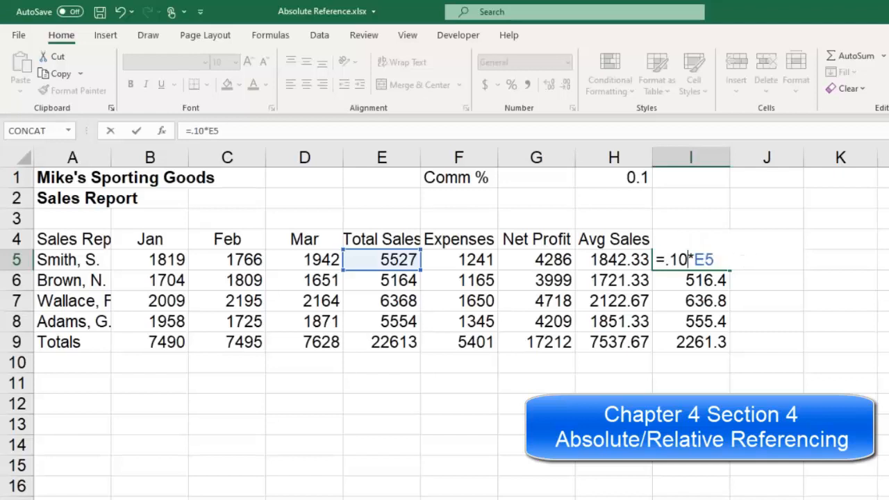
{"action": "key", "text": "Return"}
{"action": "left_click", "coordinate": [711, 259]}
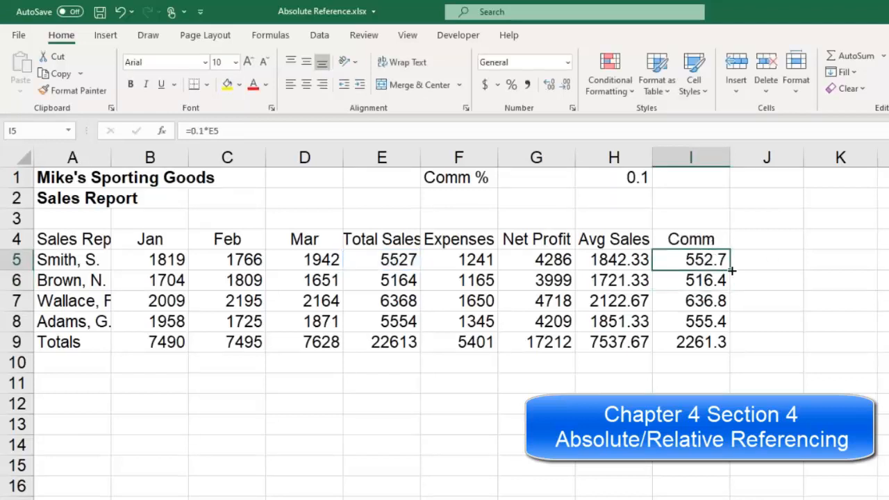
{"action": "left_click_drag", "start_coordinate": [731, 271], "coordinate": [729, 345]}
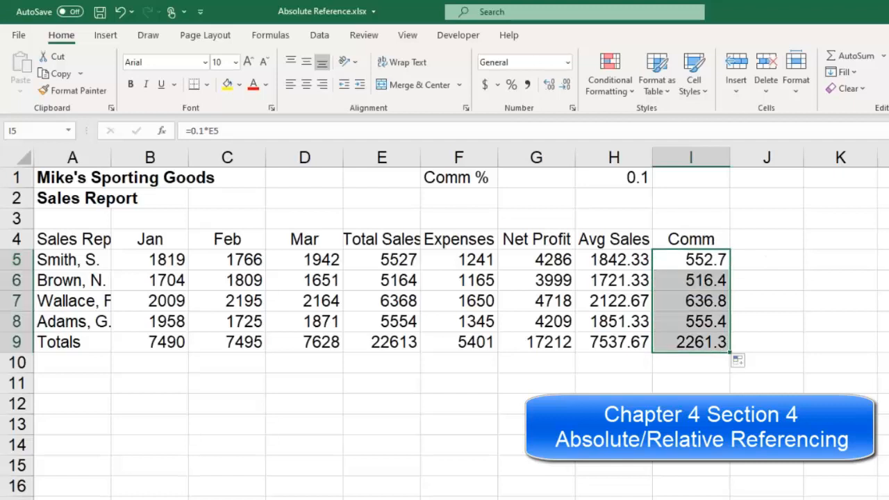
Inspect the Comm formulas in I5 to I7, focusing on the hard-coded rate in I5.
{"action": "double_click", "coordinate": [708, 280]}
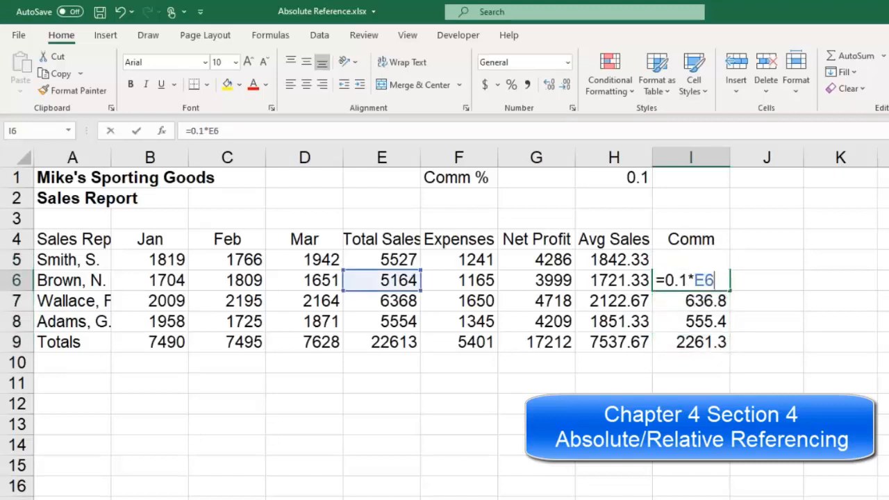
{"action": "left_click", "coordinate": [704, 303]}
{"action": "double_click", "coordinate": [705, 302]}
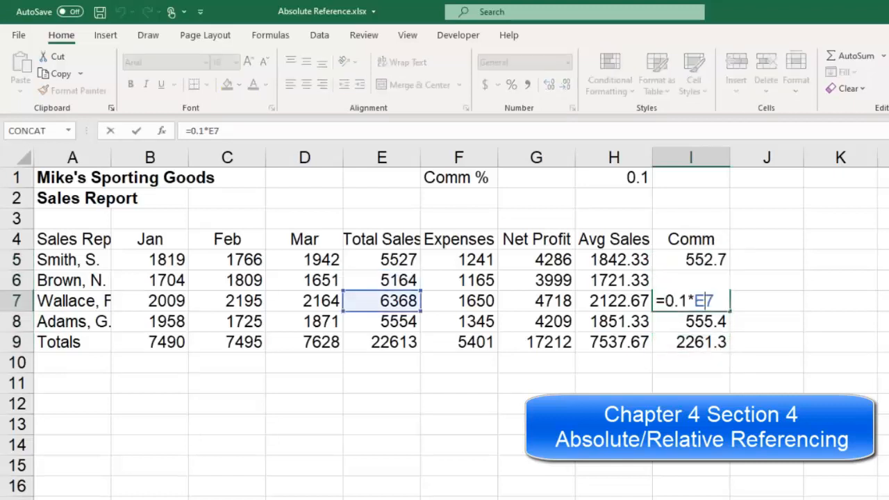
{"action": "left_click", "coordinate": [707, 259]}
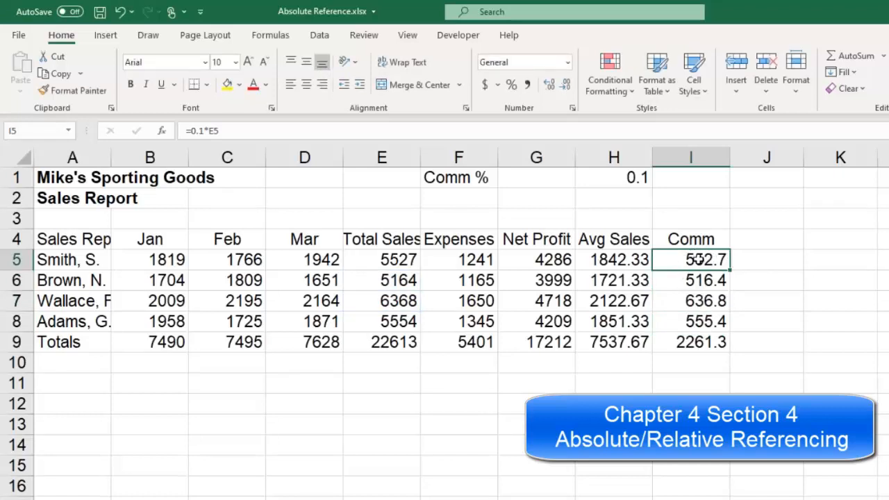
{"action": "double_click", "coordinate": [698, 259]}
{"action": "left_click_drag", "start_coordinate": [688, 259], "coordinate": [664, 259]}
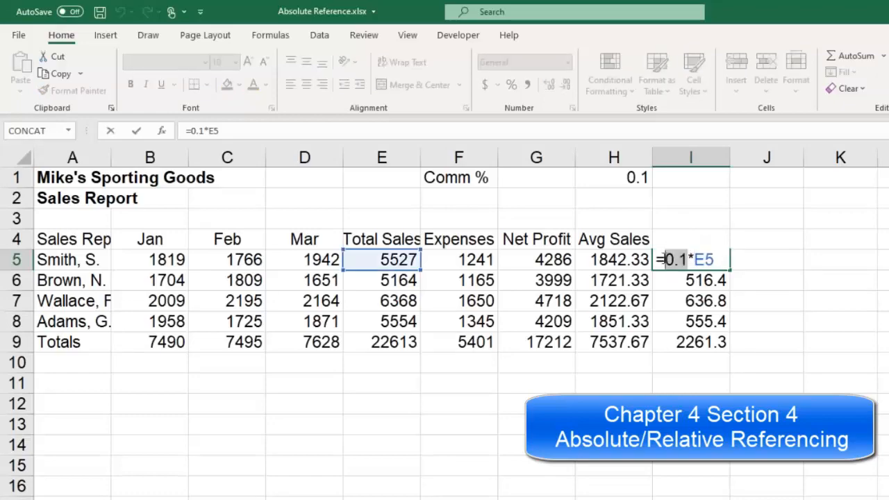
{"action": "left_click", "coordinate": [694, 280]}
{"action": "left_click", "coordinate": [698, 300]}
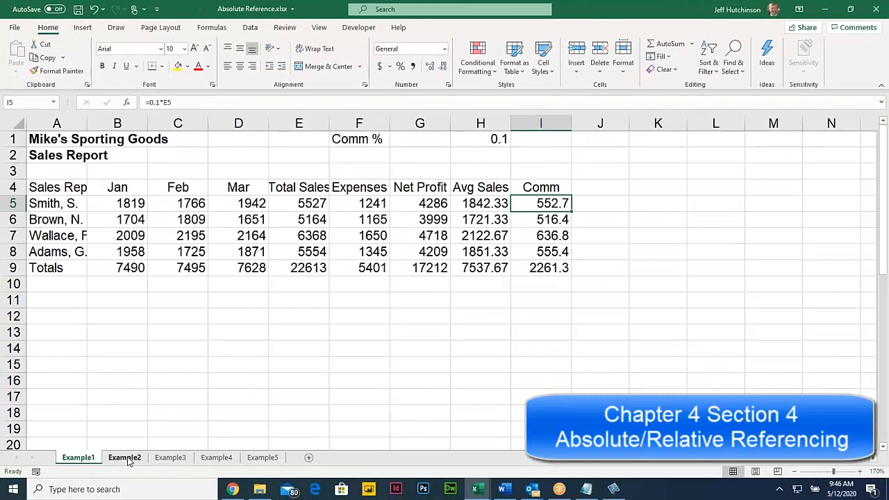
View the Avg. Sales and Next Year Projection columns on the Example2 sheet and return to Example1.
{"action": "left_click", "coordinate": [135, 498]}
{"action": "left_click_drag", "start_coordinate": [446, 187], "coordinate": [533, 286]}
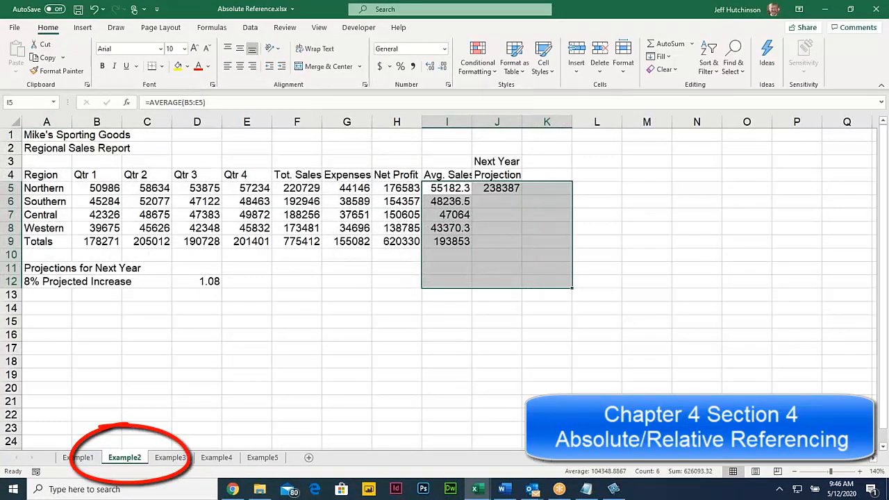
{"action": "left_click", "coordinate": [82, 458]}
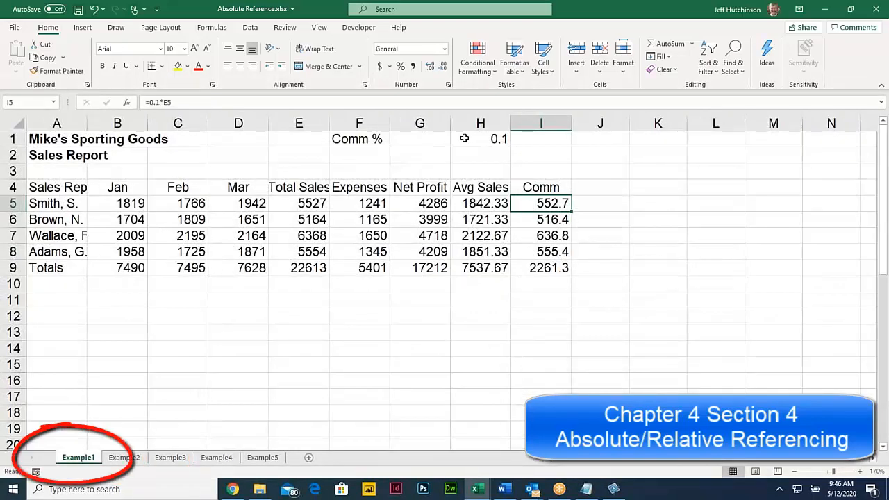
Add the label Tax Rate in F2 and enter the rate .0685 in H2.
{"action": "left_click", "coordinate": [359, 155]}
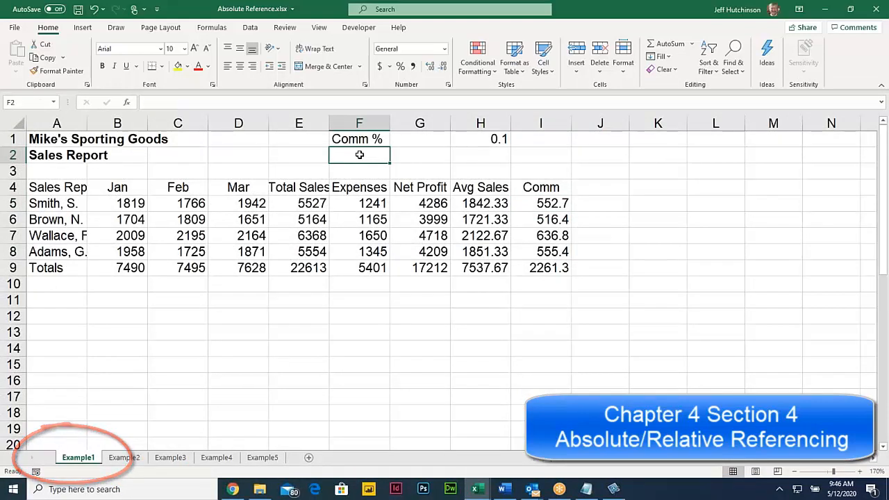
{"action": "type", "text": "Tax Rate"}
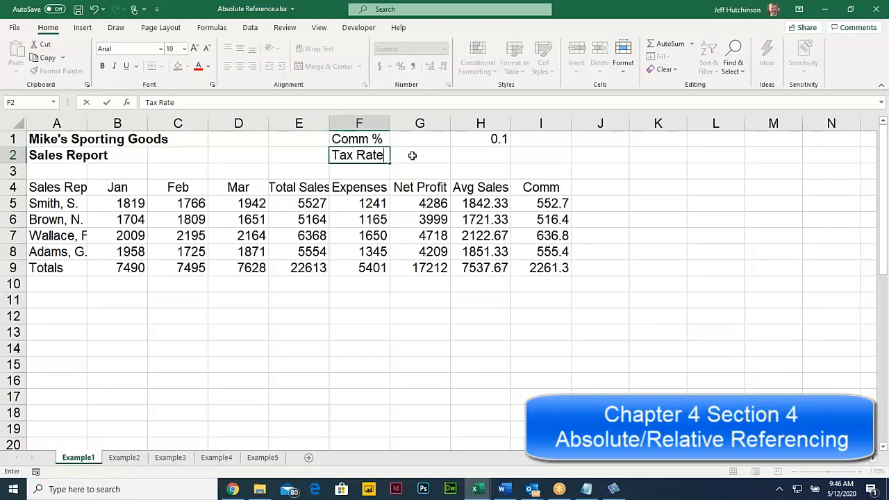
{"action": "left_click", "coordinate": [497, 156]}
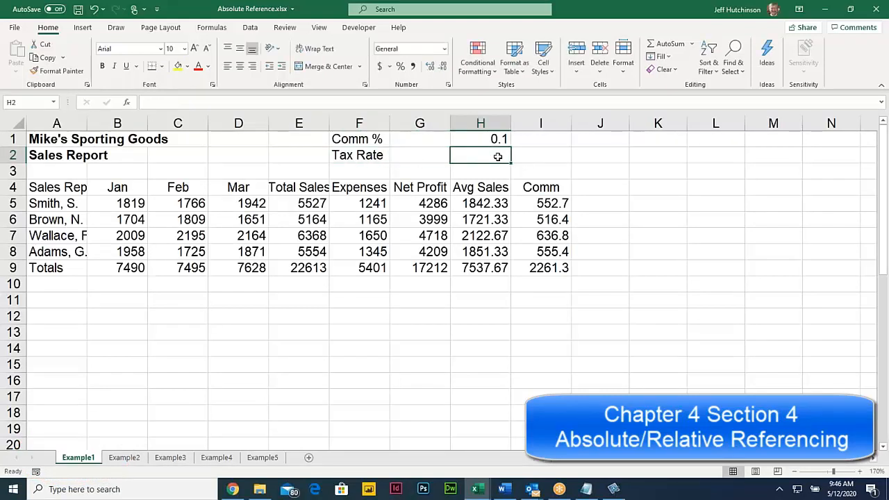
{"action": "type", "text": ".0"}
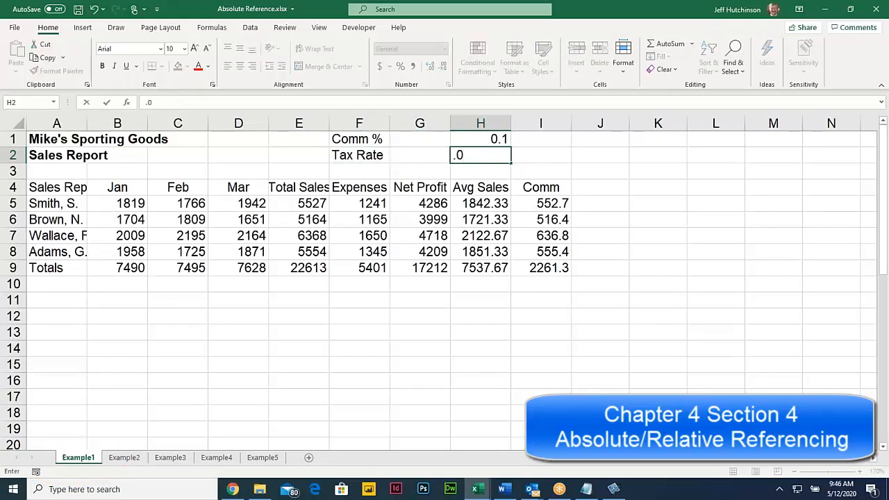
{"action": "type", "text": "685"}
{"action": "key", "text": "Return"}
{"action": "left_click", "coordinate": [363, 154]}
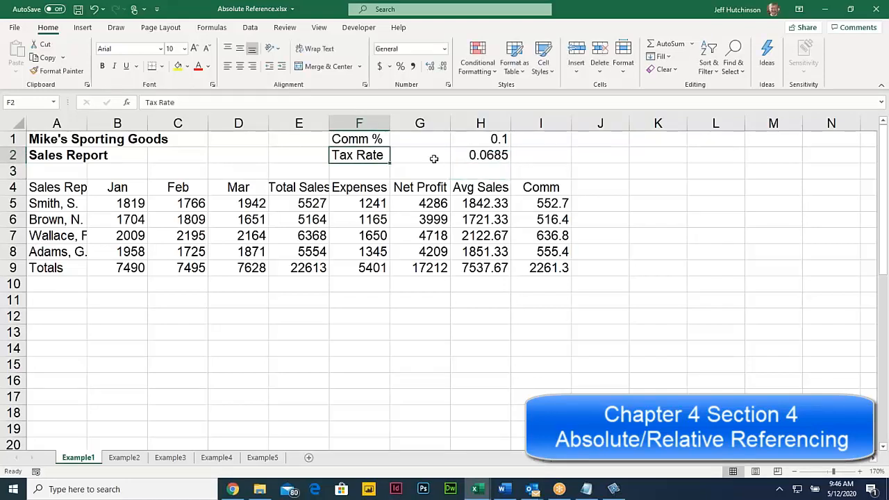
{"action": "left_click", "coordinate": [484, 156]}
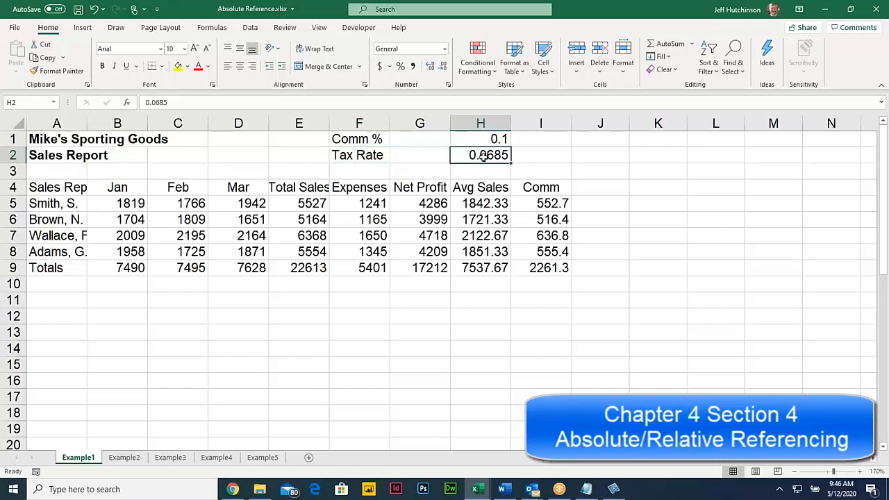
Add the column heading Tax in J4, beside the Comm heading.
{"action": "left_click", "coordinate": [603, 186]}
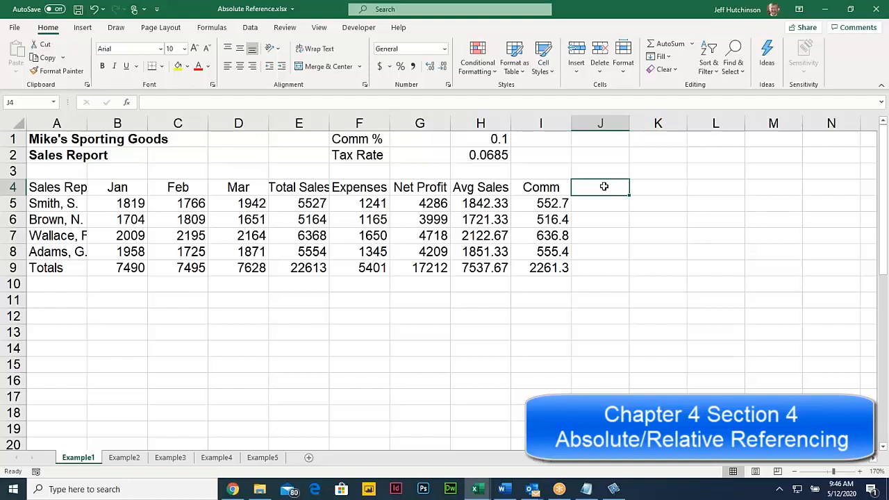
{"action": "type", "text": "Tax"}
{"action": "key", "text": "Return"}
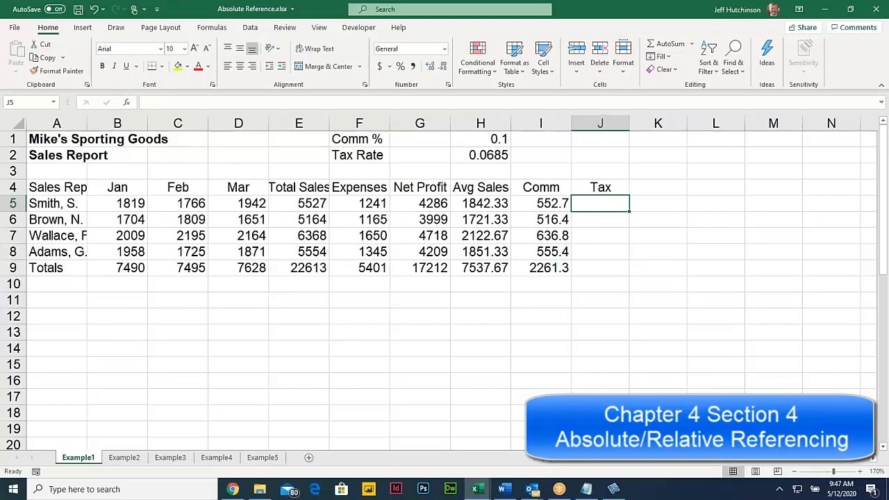
Calculate the tax in J5 with the relative formula =E5*H2 and fill it down to J9.
{"action": "type", "text": "="}
{"action": "left_click", "coordinate": [304, 200]}
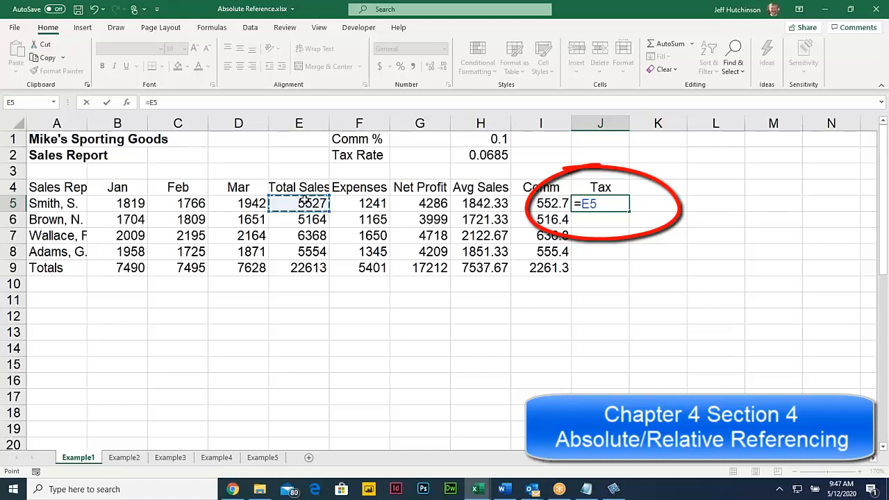
{"action": "type", "text": "*"}
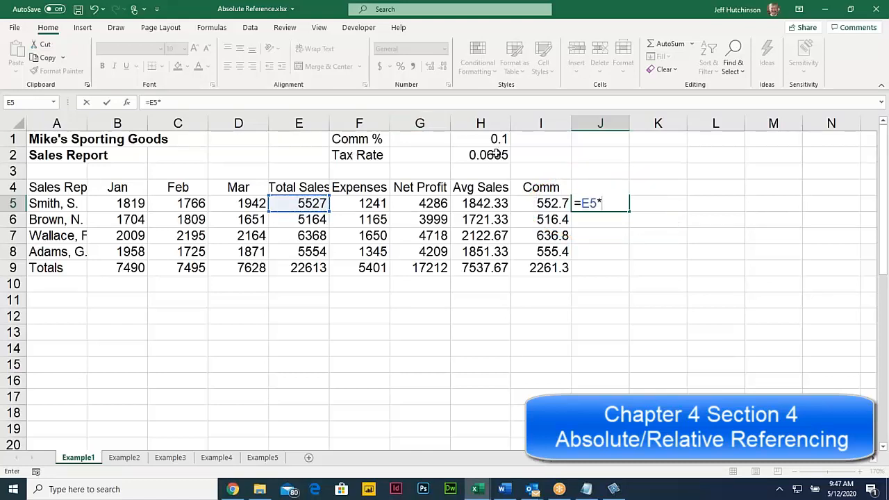
{"action": "left_click", "coordinate": [497, 157]}
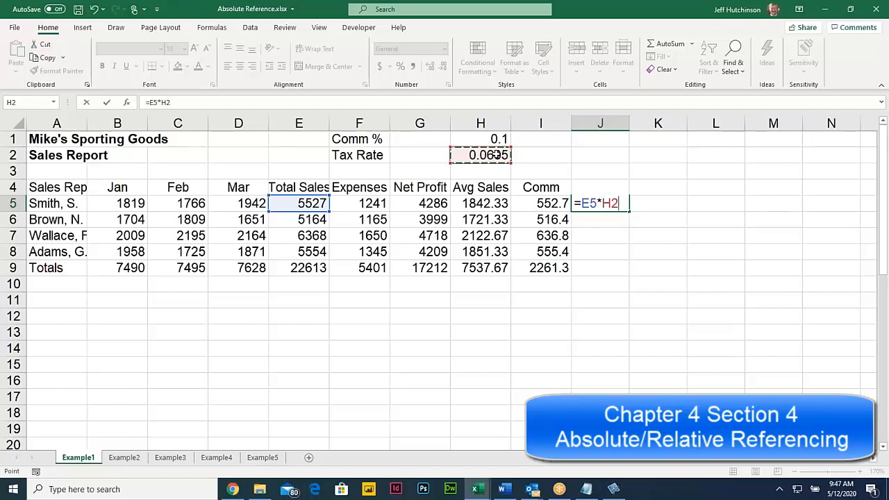
{"action": "key", "text": "Return"}
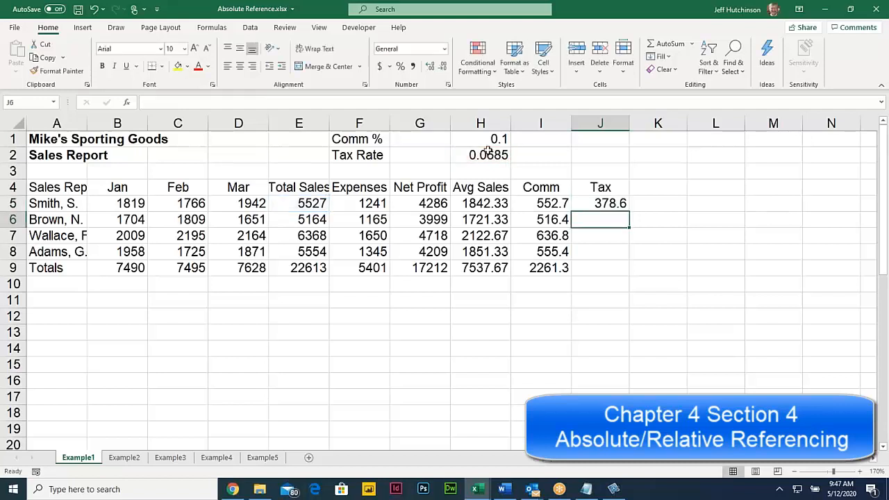
{"action": "left_click", "coordinate": [611, 203]}
{"action": "left_click_drag", "start_coordinate": [629, 212], "coordinate": [617, 279]}
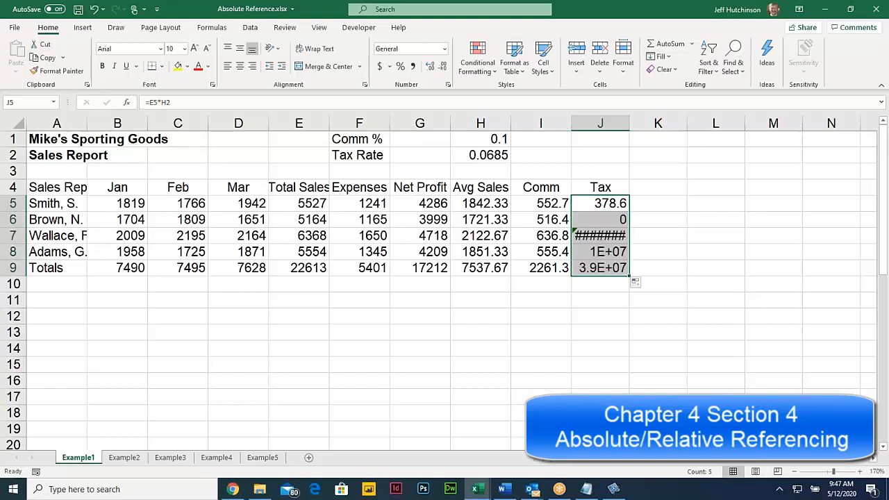
Inspect the Tax formulas in J5 through J9 to see which rate cell each row references.
{"action": "left_click", "coordinate": [611, 203]}
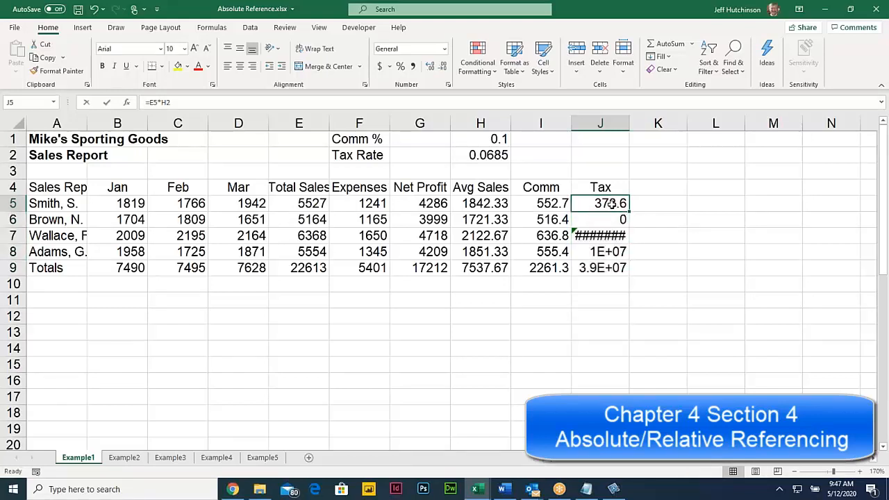
{"action": "double_click", "coordinate": [611, 203]}
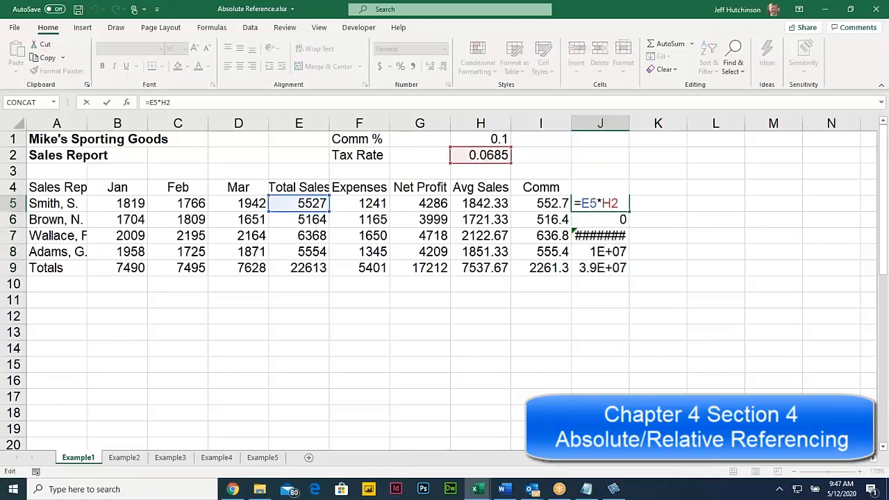
{"action": "key", "text": "Escape"}
{"action": "double_click", "coordinate": [612, 218]}
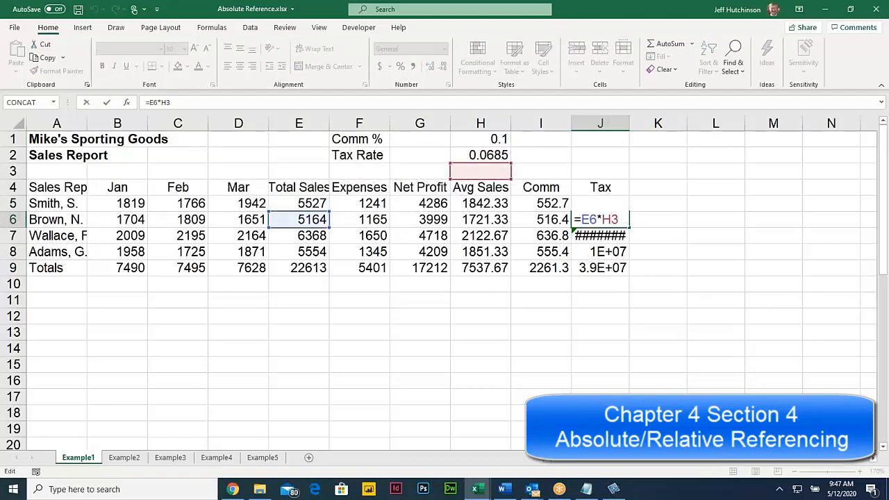
{"action": "key", "text": "Escape"}
{"action": "double_click", "coordinate": [615, 235]}
{"action": "key", "text": "Escape"}
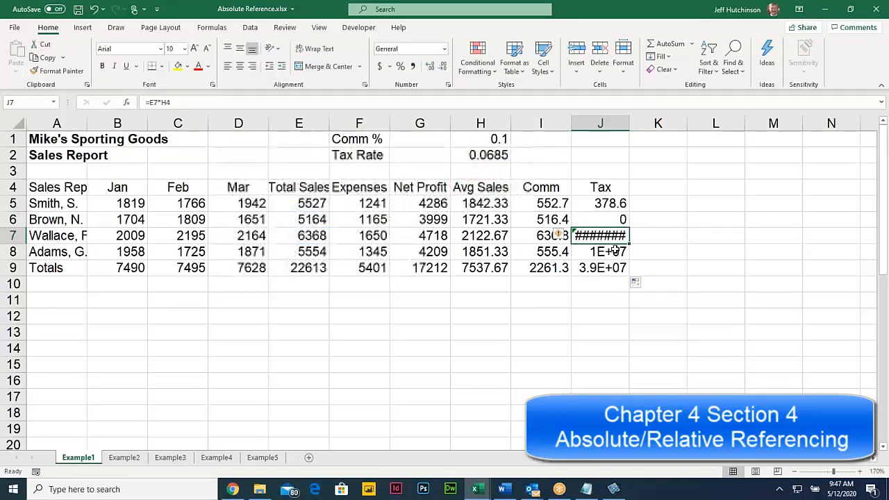
{"action": "double_click", "coordinate": [615, 251]}
{"action": "key", "text": "Return"}
{"action": "double_click", "coordinate": [611, 267]}
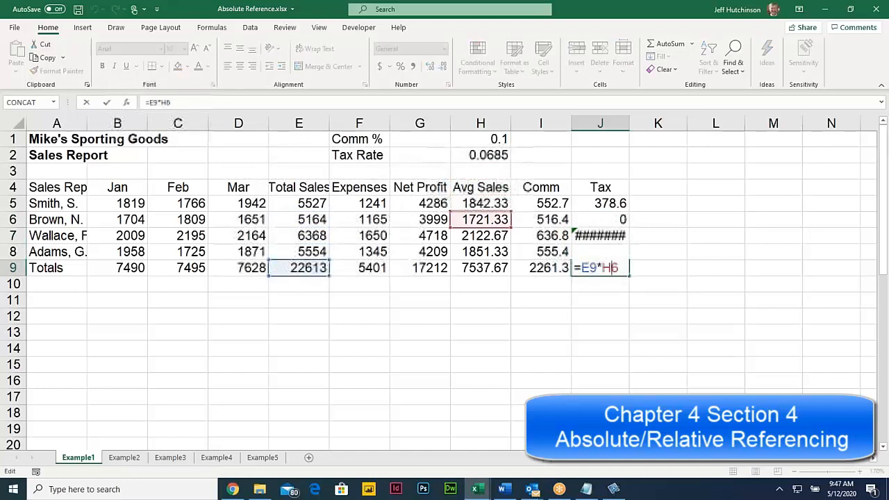
{"action": "key", "text": "Escape"}
Make the rate reference absolute in J5 so the formula reads =E5*$H$2, and fill it down to J9.
{"action": "double_click", "coordinate": [610, 203]}
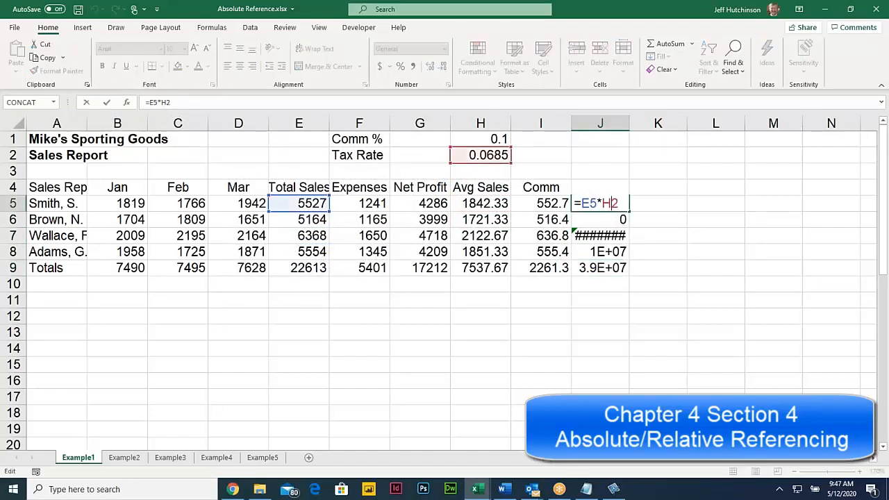
{"action": "left_click", "coordinate": [602, 203]}
{"action": "type", "text": "$H"}
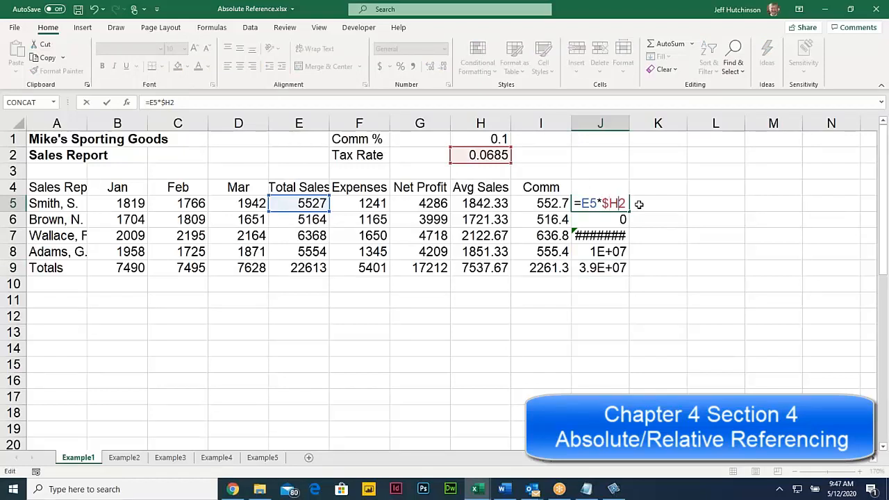
{"action": "type", "text": "$"}
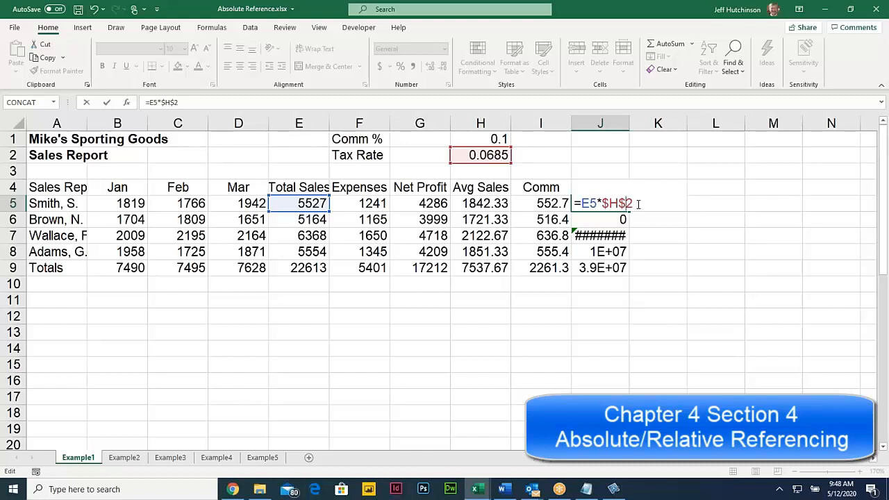
{"action": "key", "text": "Return"}
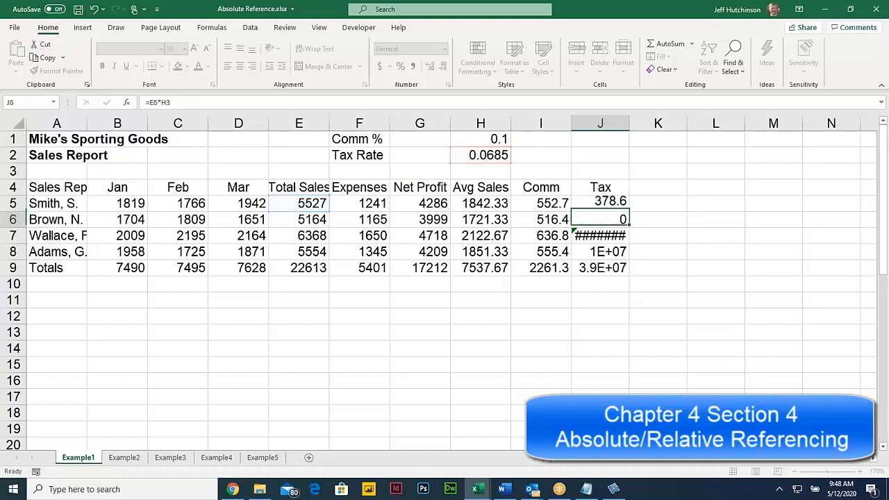
{"action": "left_click", "coordinate": [623, 205]}
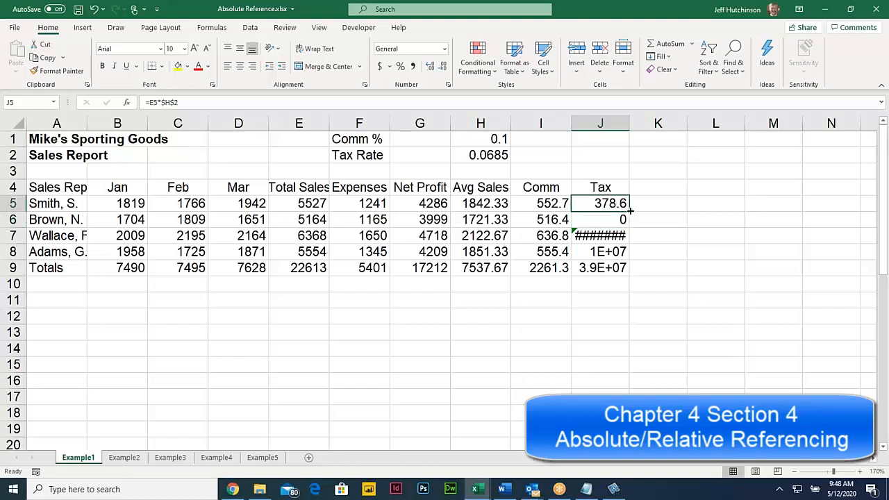
{"action": "left_click_drag", "start_coordinate": [630, 211], "coordinate": [632, 276]}
Compare the Tax formulas in J5 and J6, checking the relative sales reference and the absolute rate reference.
{"action": "left_click", "coordinate": [615, 203]}
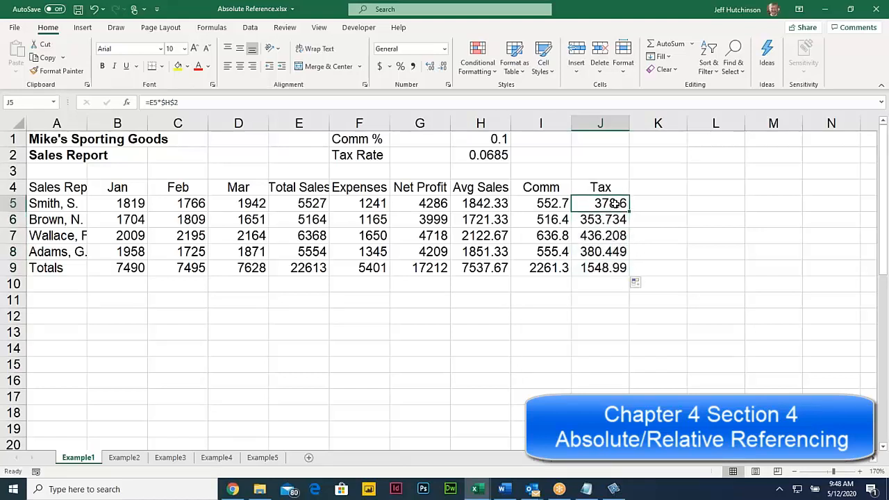
{"action": "double_click", "coordinate": [614, 203]}
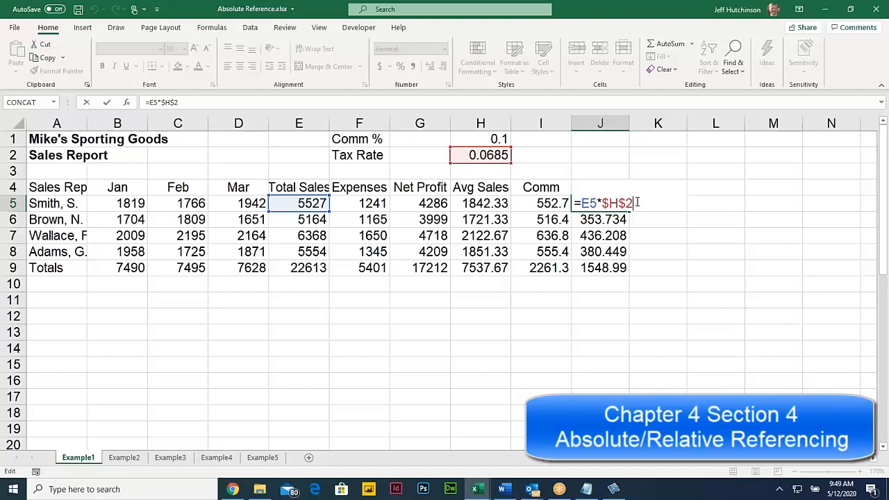
{"action": "key", "text": "Return"}
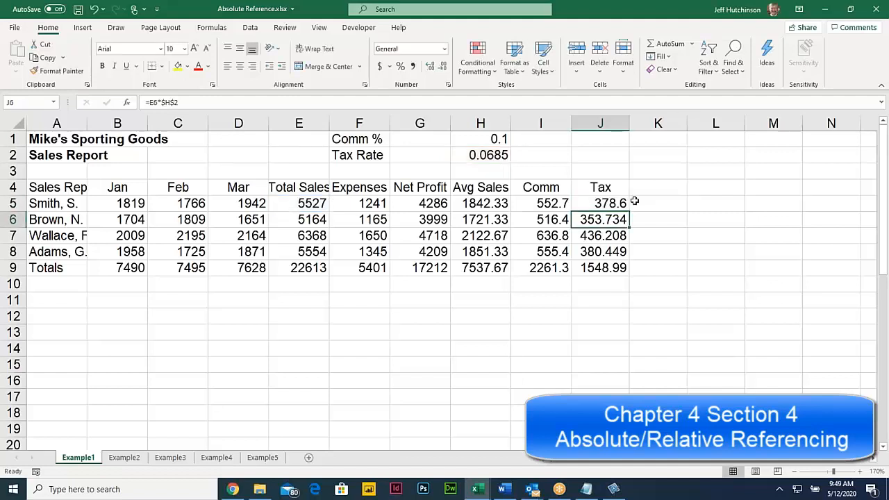
{"action": "left_click", "coordinate": [611, 203]}
{"action": "left_click", "coordinate": [614, 218]}
{"action": "left_click", "coordinate": [614, 203]}
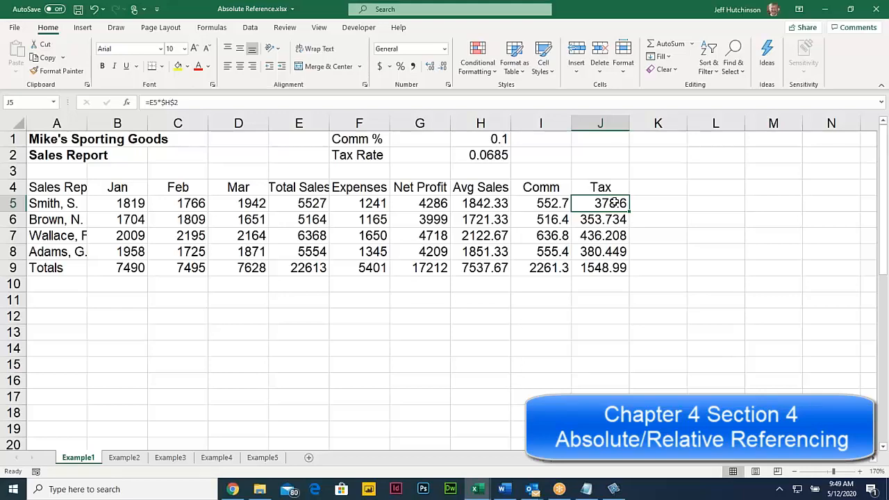
{"action": "left_click", "coordinate": [610, 218]}
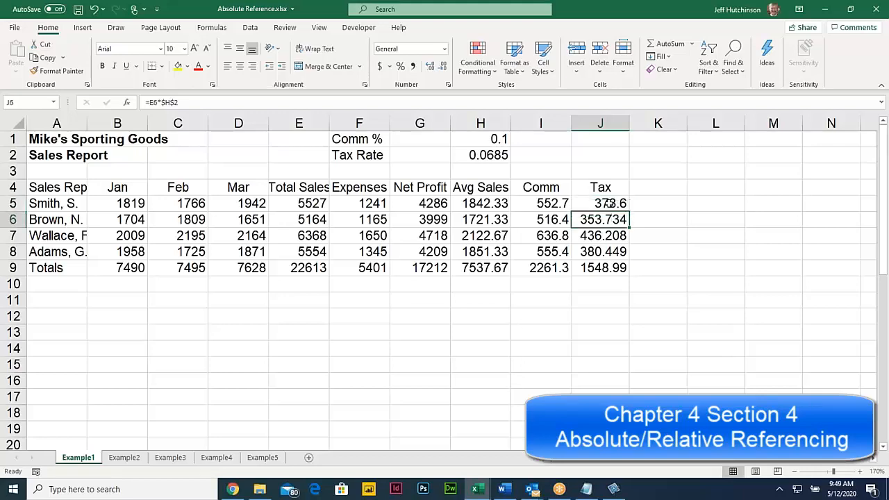
{"action": "left_click", "coordinate": [606, 203]}
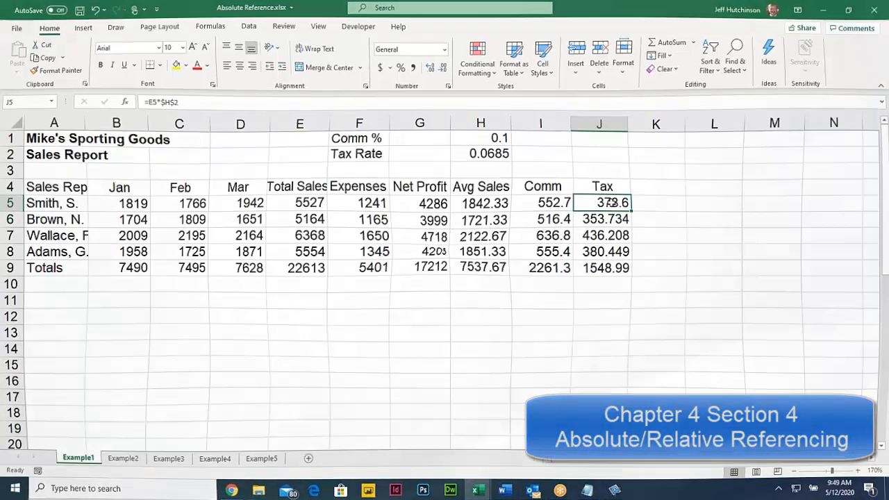